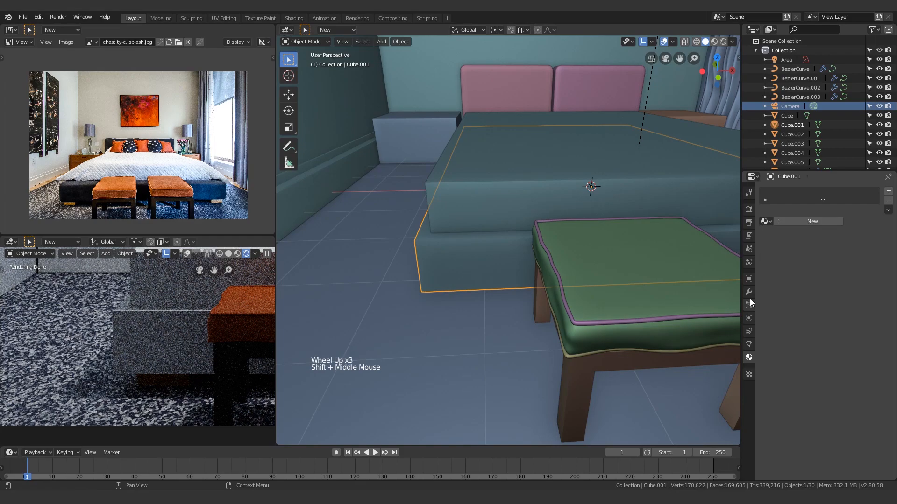
Add a Bevel modifier with 2 segments and a level 1 Subdivision Surface modifier to the bed base
left_click(766, 192)
left_click(724, 223)
middle_click_drag(537, 262, 472, 273)
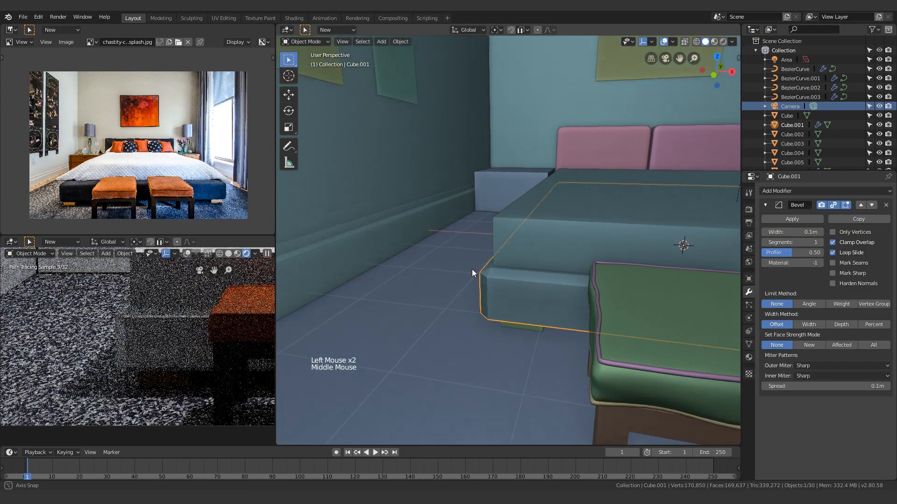
scroll(470, 350, "up", 3)
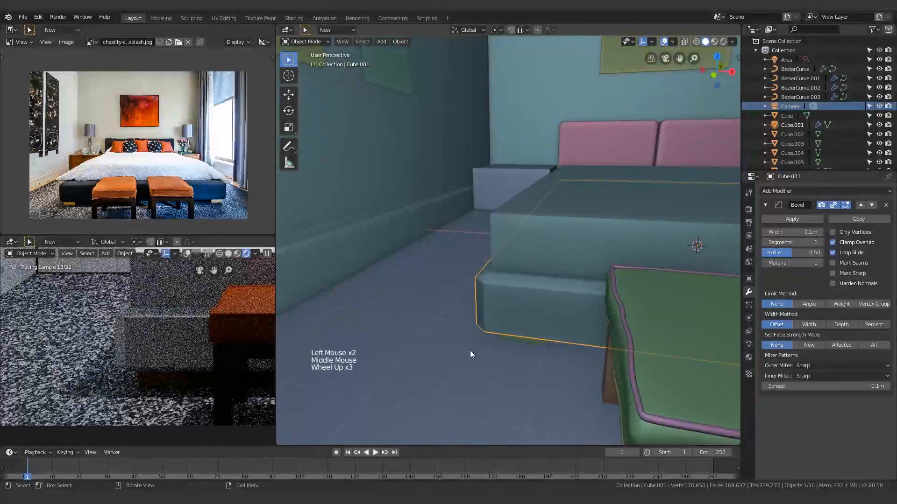
left_click(822, 243)
key("ctrl+1")
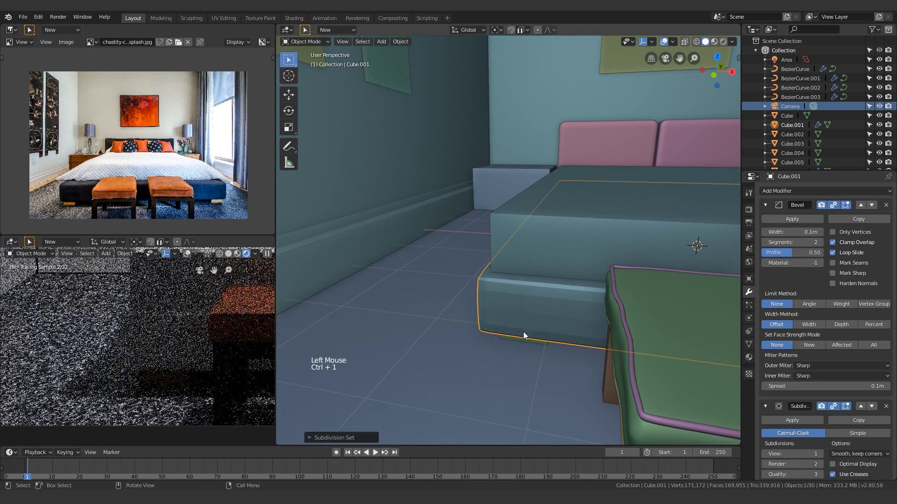
Lower the bed base slightly along the Z axis toward its feet
middle_click_drag(421, 367, 527, 207, "shift")
scroll(503, 300, "up", 4)
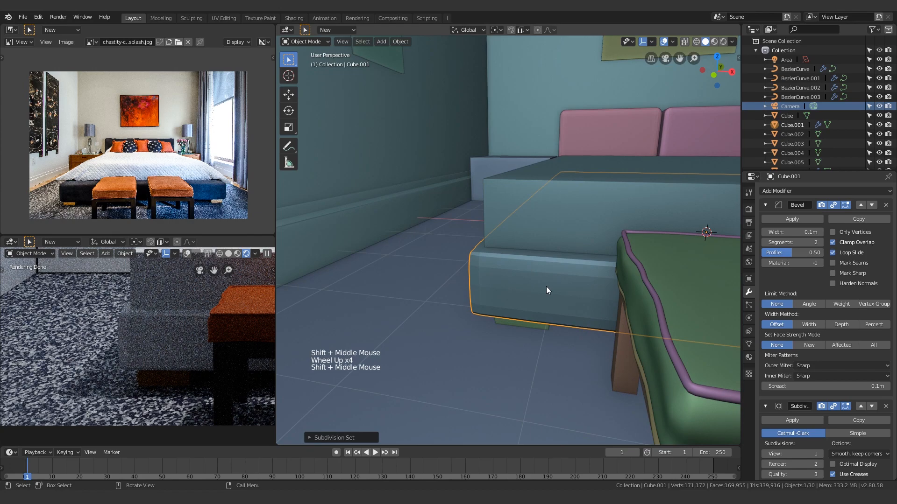
key("g")
key("z")
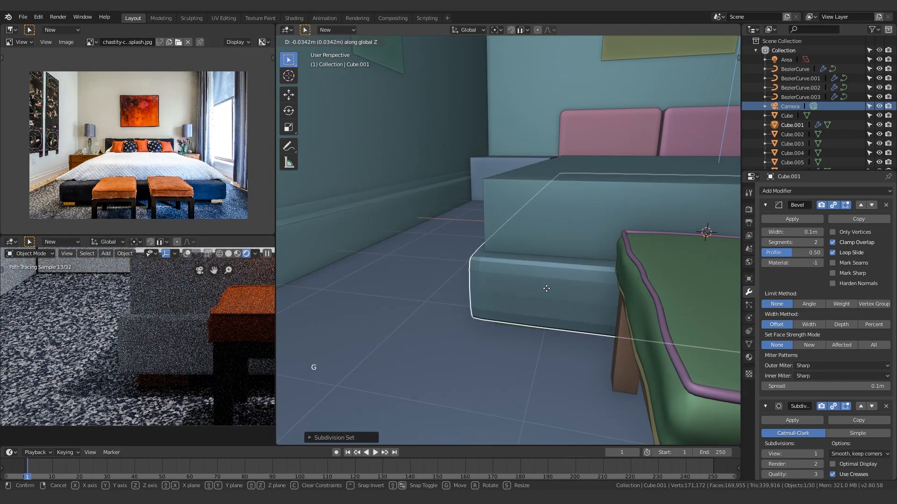
left_click(551, 292)
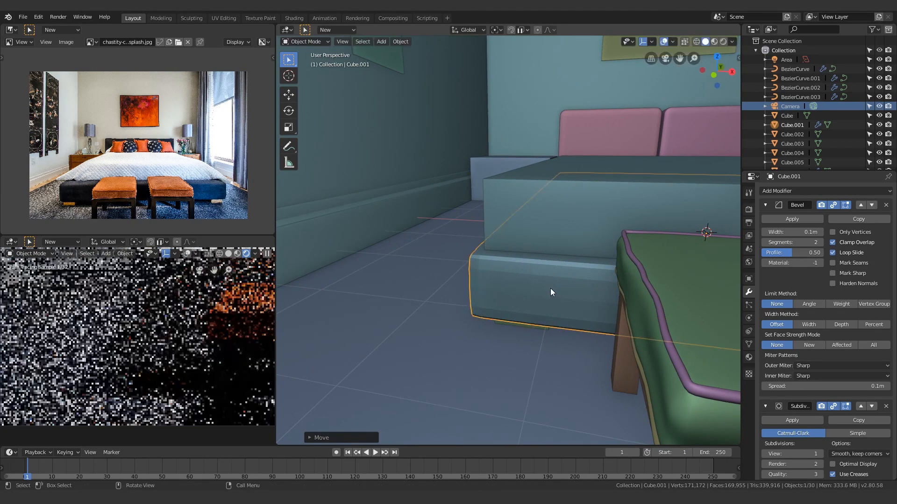
Scale the mattress block down uniformly so the bed base forms a wider ledge around it
middle_click_drag(498, 341, 405, 322, "shift")
middle_click_drag(510, 260, 455, 224)
scroll(523, 267, "down", 5)
left_click(453, 223)
scroll(591, 279, "down", 5)
middle_click_drag(591, 279, 607, 312, "shift")
scroll(536, 319, "down", 4)
key("s")
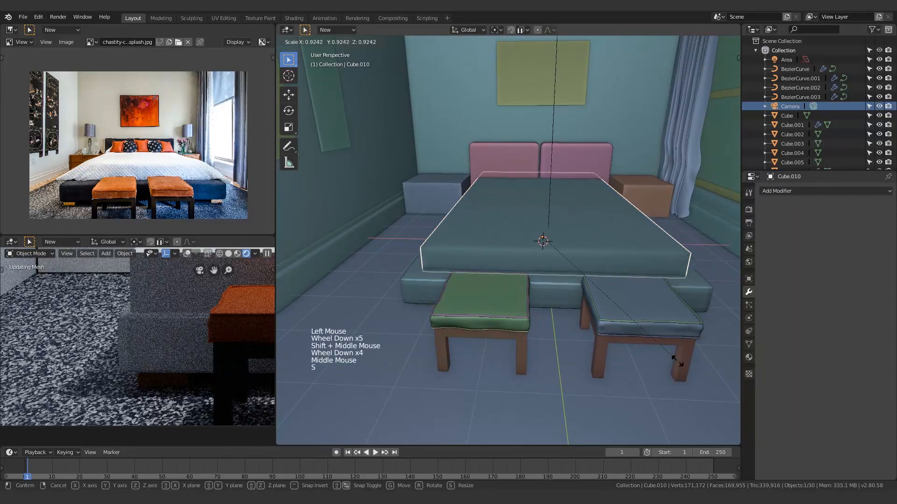
left_click(661, 350)
middle_click_drag(660, 350, 514, 344, "shift")
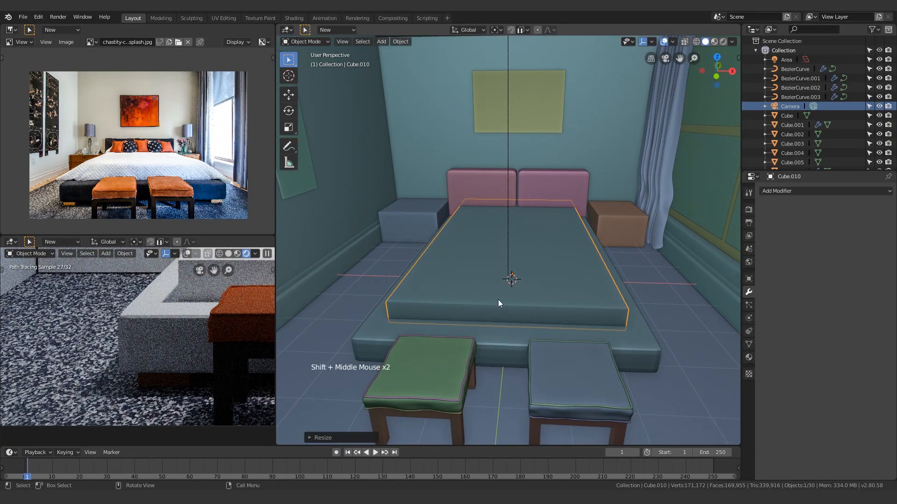
middle_click_drag(464, 331, 476, 371, "shift")
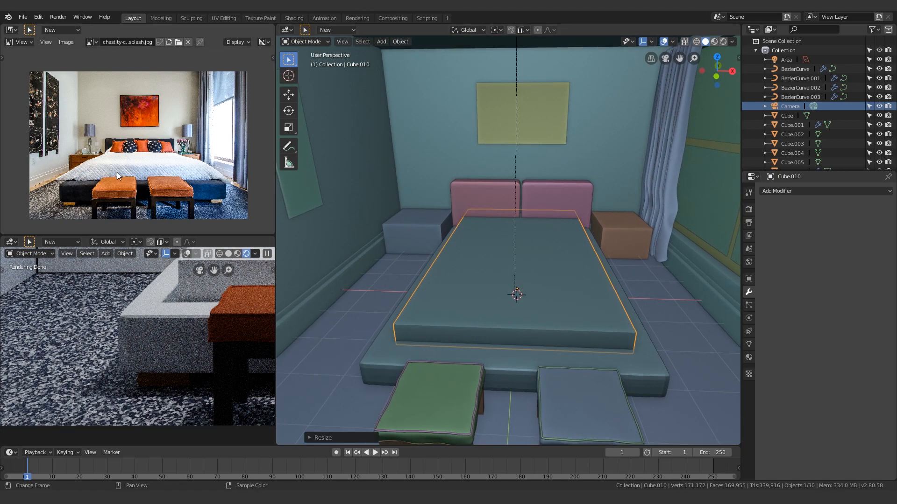
Snap the 3D cursor to the mattress and add a plane there
middle_click_drag(530, 288, 530, 269, "shift")
scroll(517, 275, "up", 1)
middle_click(554, 236)
key("shift+s")
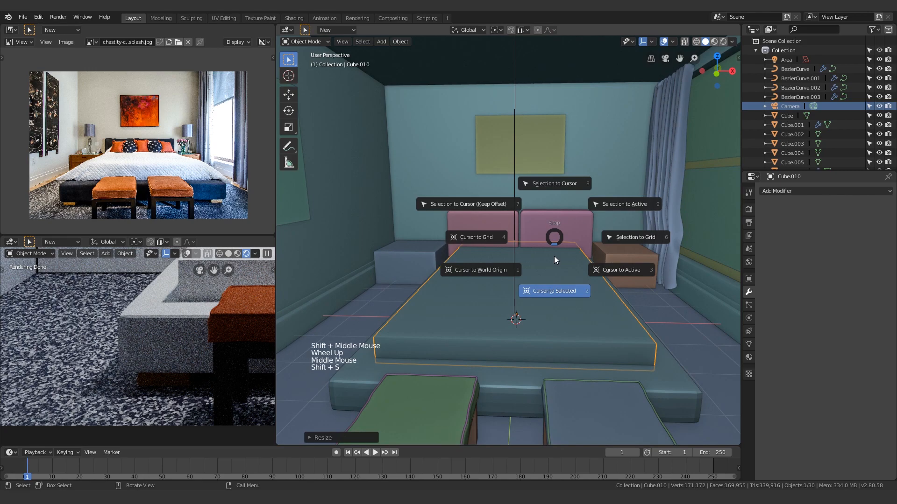
key("shift+a")
mouse_move(550, 187)
left_click(582, 189)
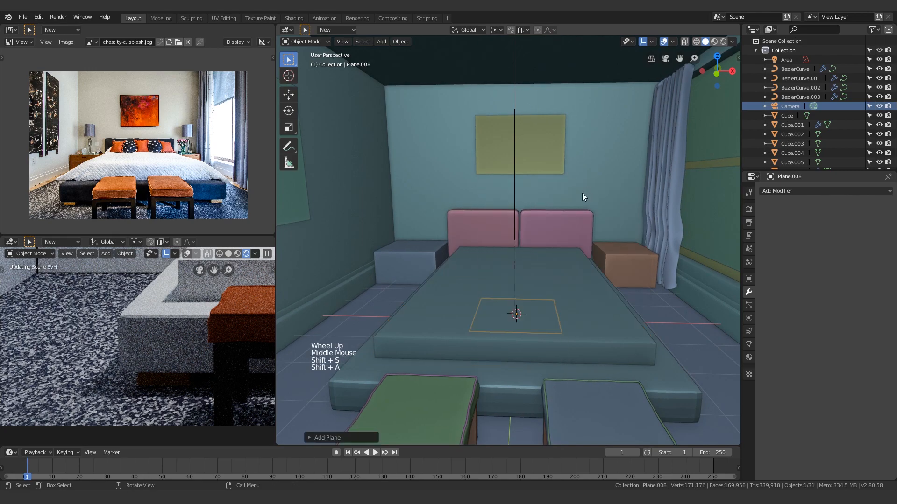
Raise the new plane above the mattress along Z and scale it up uniformly so it overhangs the mattress sides
key("g")
key("z")
left_click(524, 335)
middle_click_drag(489, 343, 523, 343)
middle_click_drag(396, 362, 630, 293, "shift")
key("s")
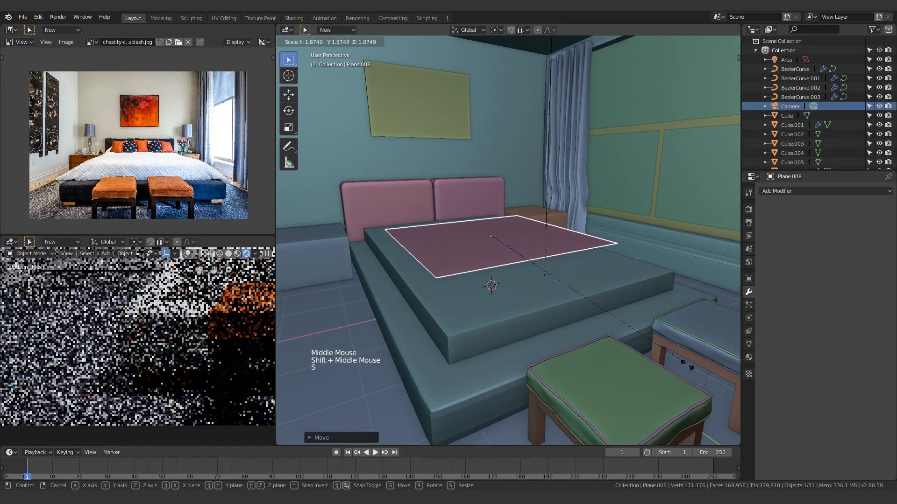
left_click(300, 425)
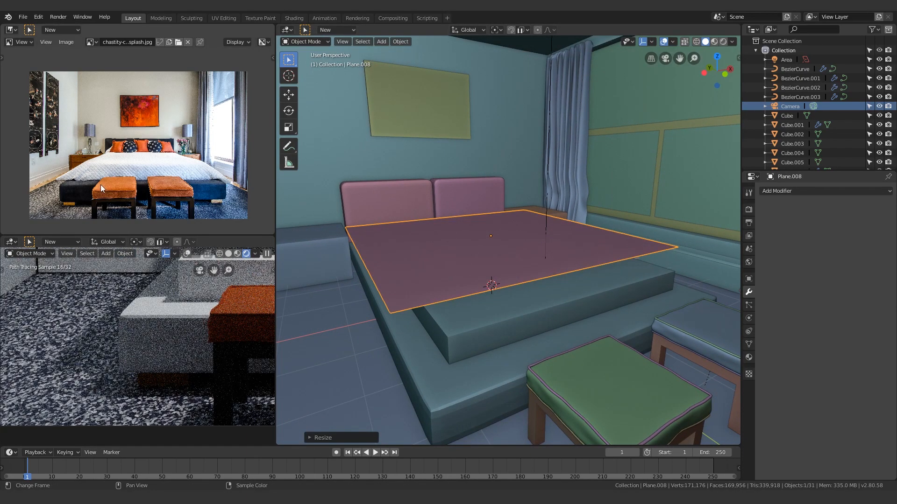
Stretch the sheet plane along the Y axis by a factor of about 1.3, using the blanket in the reference photo as a guide
scroll(100, 184, "up", 4)
middle_click_drag(99, 184, 173, 144, "shift")
scroll(173, 144, "up", 5)
scroll(171, 147, "down", 3)
middle_click_drag(457, 238, 595, 280, "shift")
key("s")
key("y")
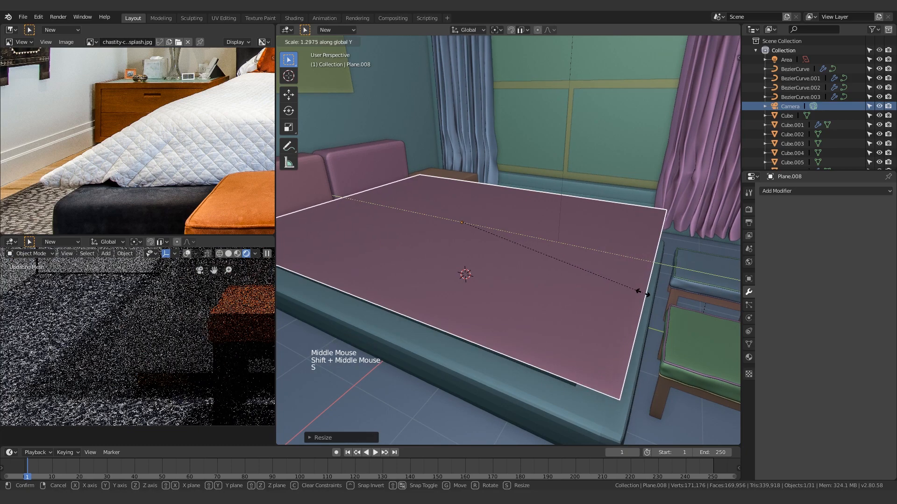
left_click(645, 293)
Add a Subdivision Surface modifier to the sheet plane and set its type to Simple
middle_click_drag(648, 295, 702, 262)
scroll(593, 300, "down", 8)
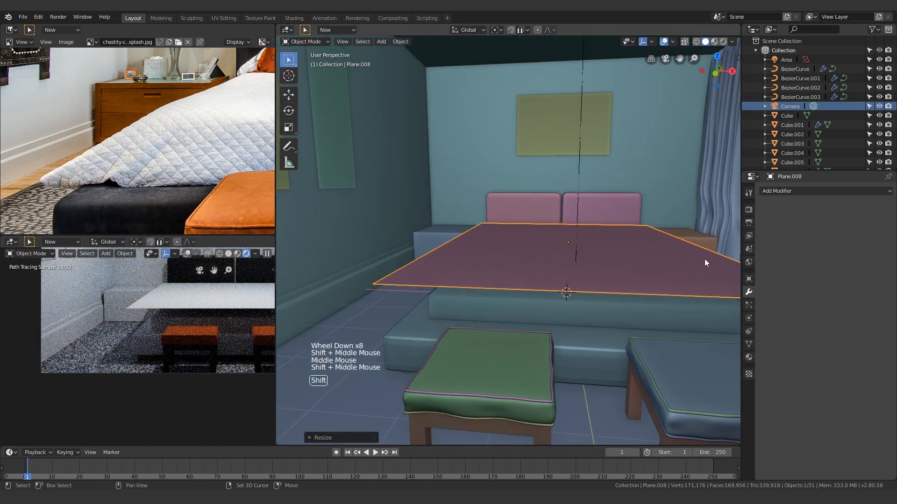
middle_click_drag(639, 273, 771, 207)
left_click(781, 192)
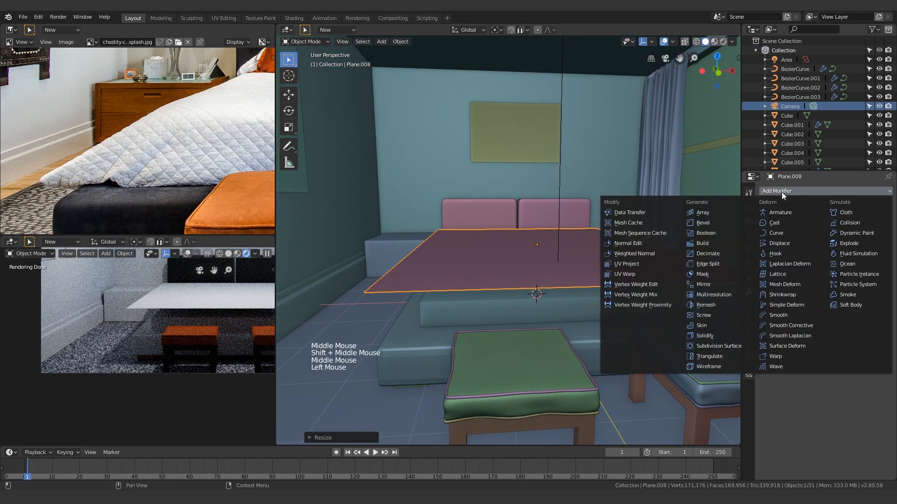
left_click(733, 346)
left_click(852, 233)
middle_click_drag(675, 224, 668, 269)
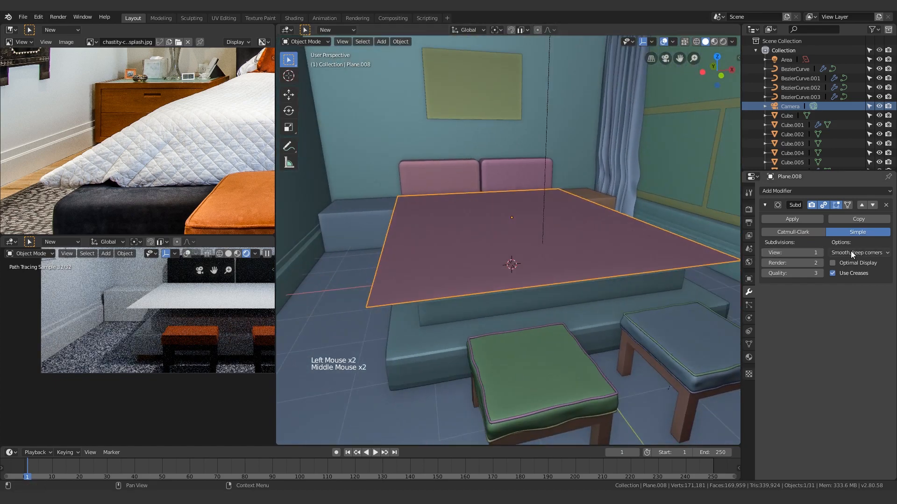
Set the sheet plane's viewport subdivisions to 4, checking the grid density in wireframe and returning to solid shading
left_click(820, 253)
key("z")
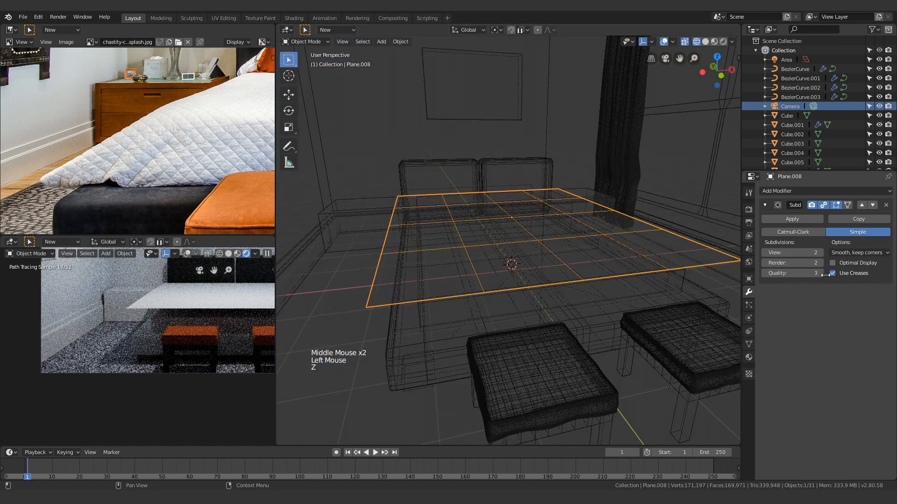
left_click(821, 253)
mouse_move(630, 271)
middle_mouse_down()
mouse_move(559, 287)
mouse_move(556, 275)
middle_mouse_up()
key("z")
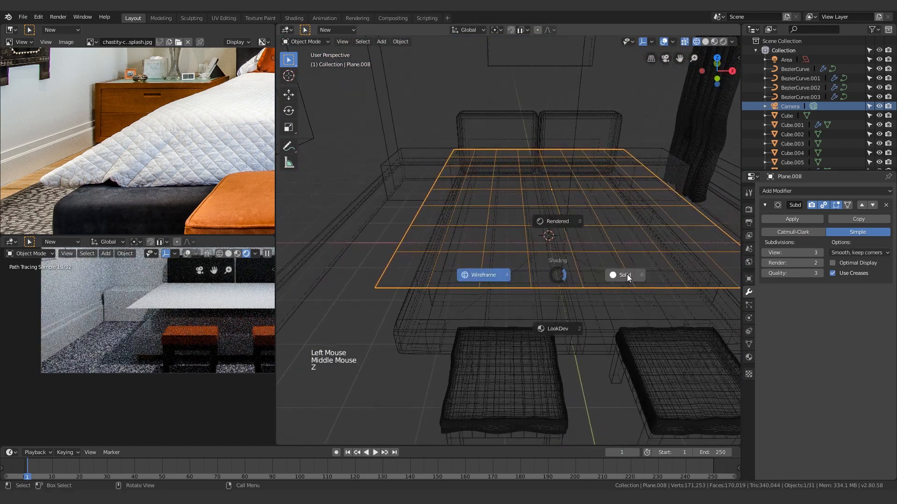
left_click(820, 253)
key("z")
key("z")
middle_click_drag(598, 293, 642, 279)
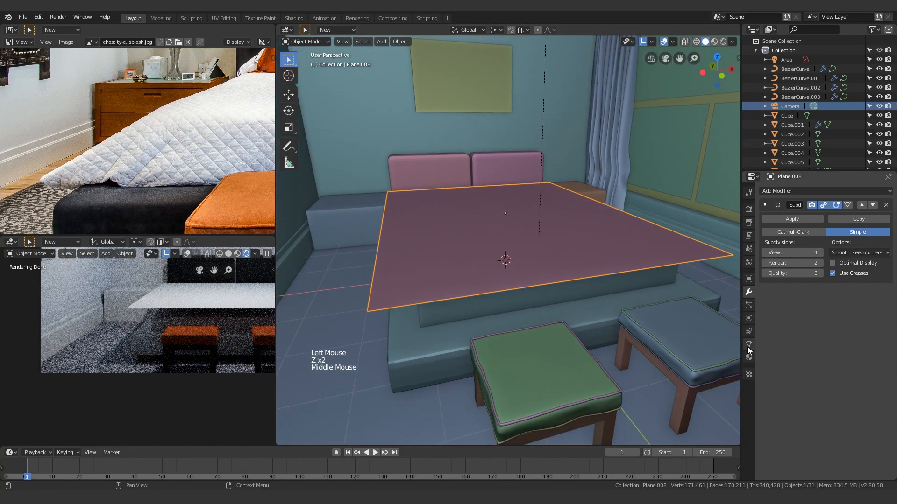
Enable Collision physics on both the mattress and the bed base
left_click(612, 286)
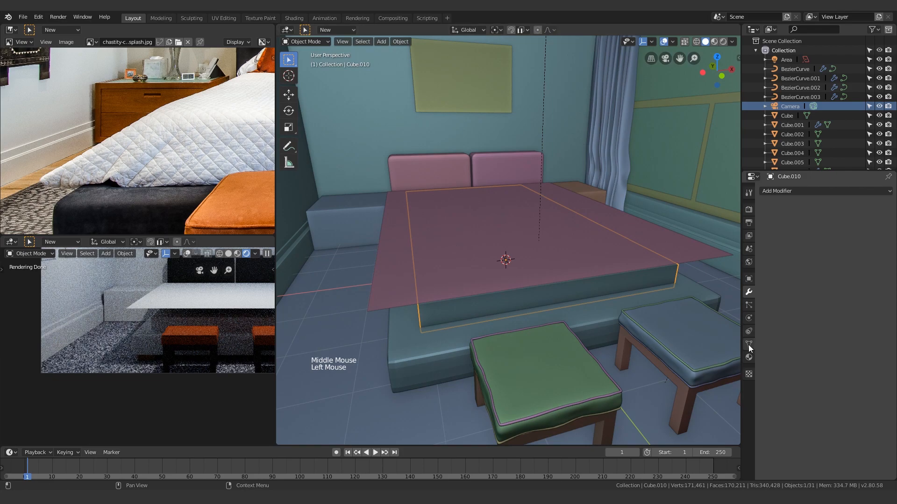
left_click(749, 317)
left_click(792, 213)
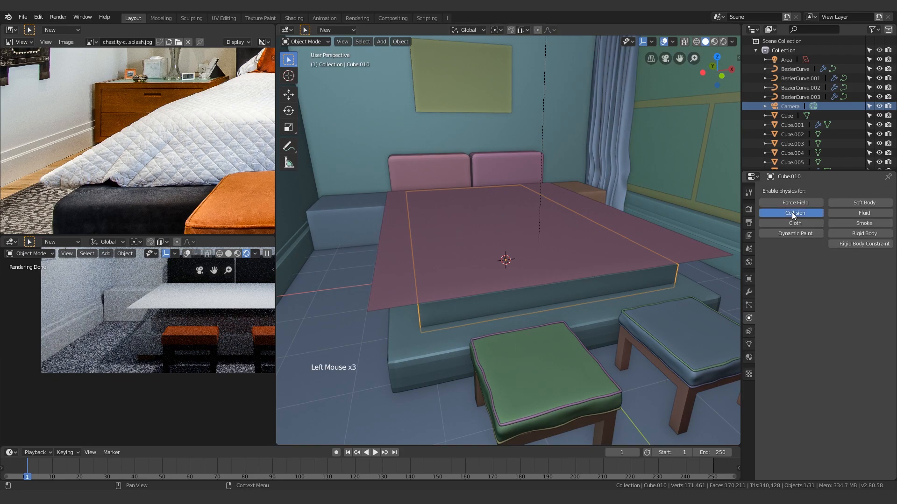
middle_click_drag(677, 238, 569, 261)
left_click(420, 309)
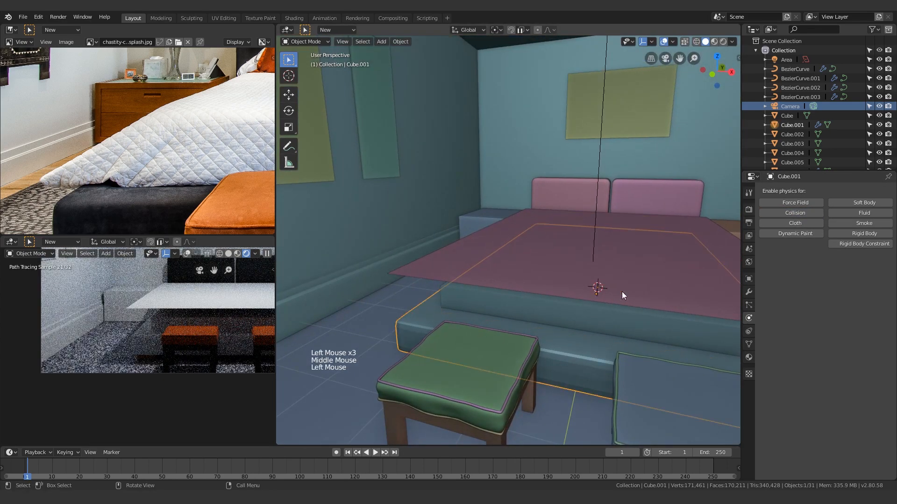
left_click(803, 215)
Enable Cloth physics on the sheet plane above the mattress
left_click(679, 267)
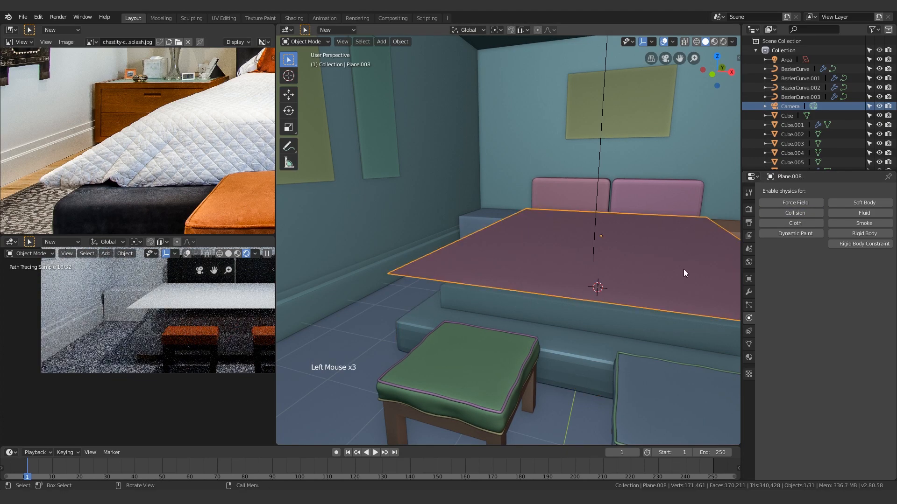
left_click(806, 224)
middle_click_drag(610, 308, 506, 406)
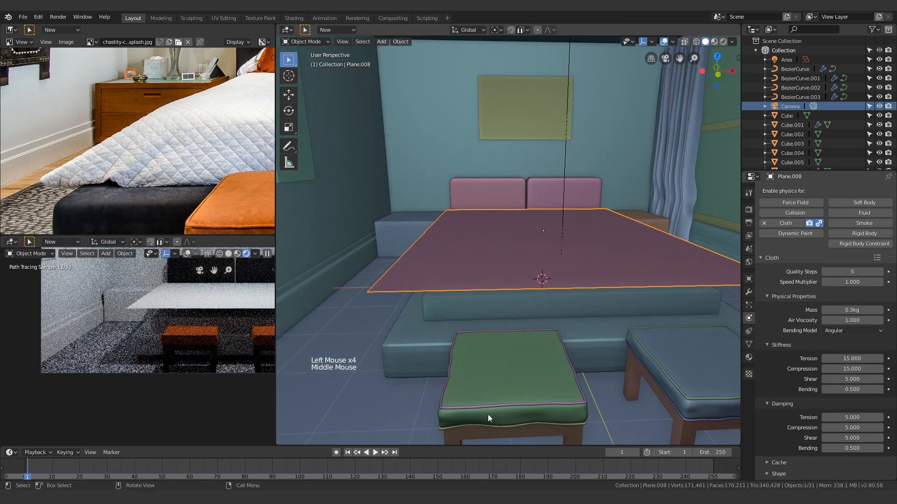
Play the cloth simulation to check how the sheet drapes over the bed, and return the timeline to frame 1
key("shift+space")
key("shift+space")
mouse_move(536, 350)
middle_mouse_down()
mouse_move(581, 358)
mouse_move(613, 340)
mouse_move(524, 342)
middle_mouse_up()
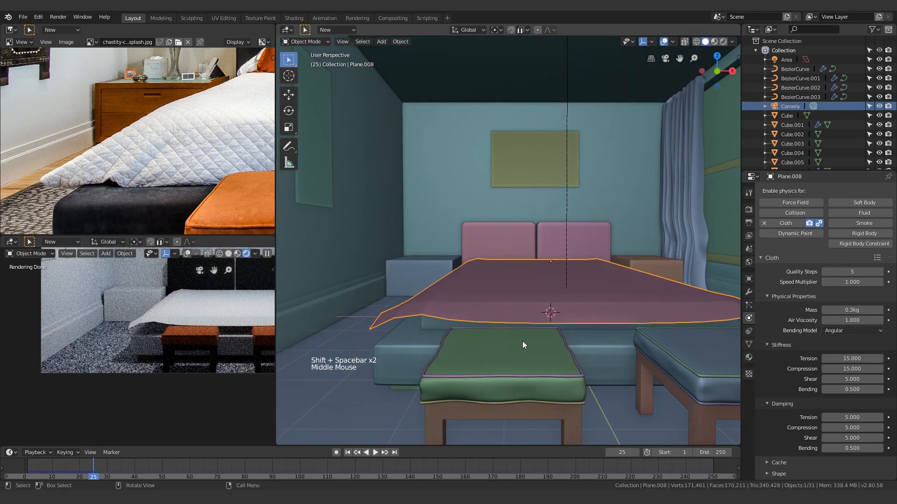
key("shift+space")
key("shift+space")
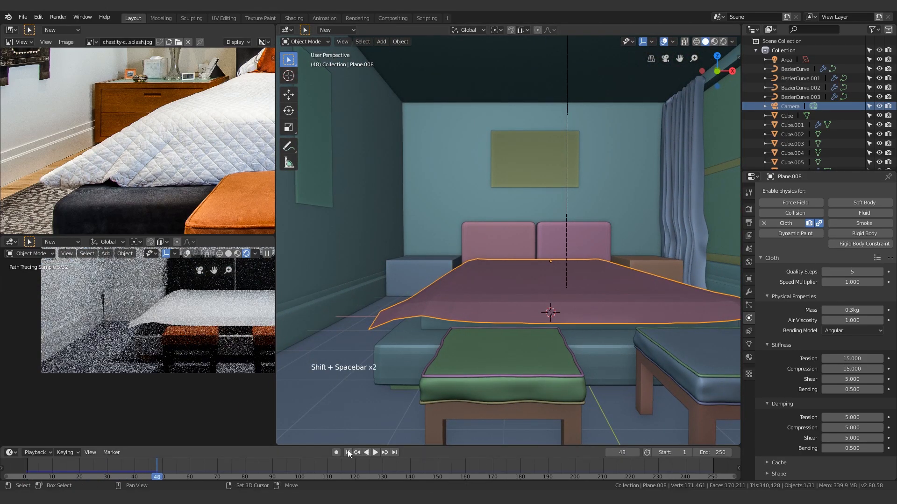
left_click(347, 452)
Set the sheet's viewport subdivisions to 5 and run the cloth simulation up to frame 28
left_click(749, 292)
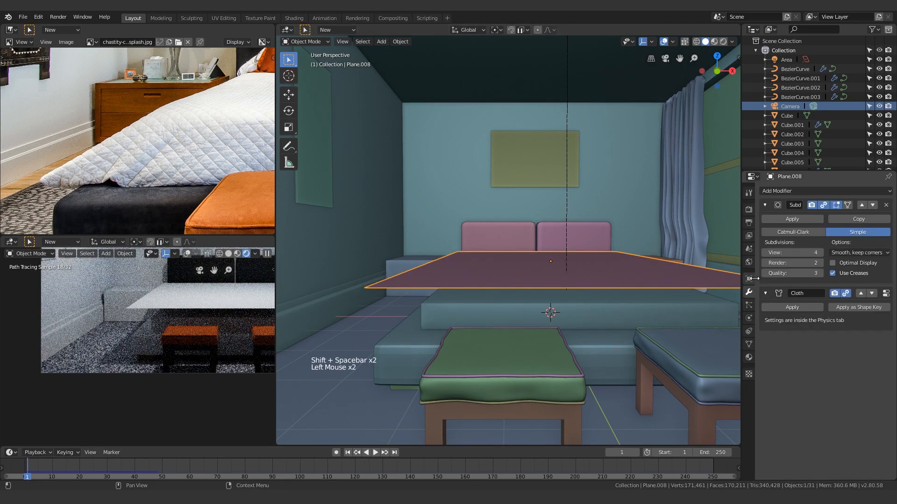
left_click(820, 253)
middle_click_drag(467, 299, 574, 268)
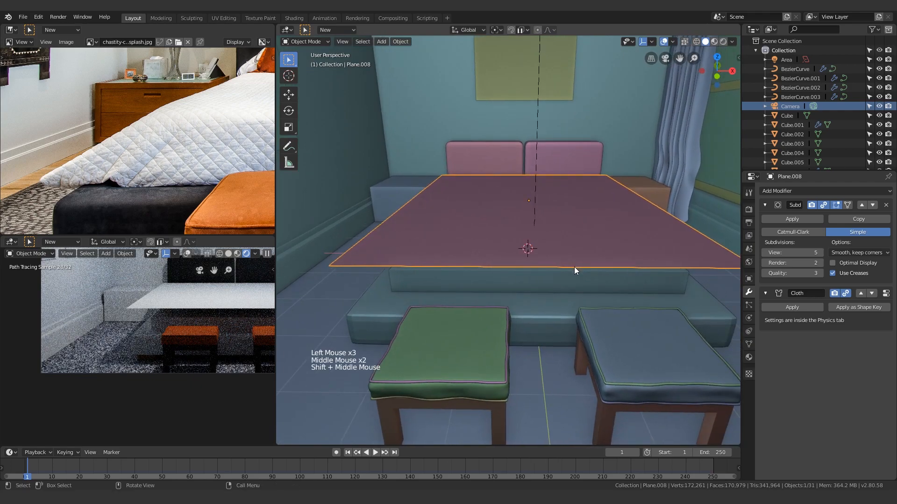
key("shift+space")
key("shift+space")
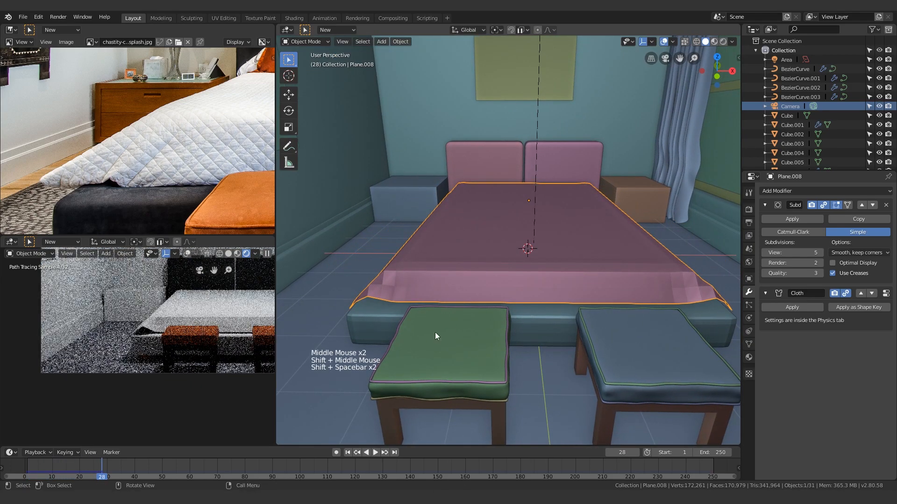
Apply smooth shading to the draped bed sheet
middle_click_drag(380, 342, 570, 298)
scroll(234, 189, "down", 6)
middle_click_drag(233, 189, 167, 191, "shift")
middle_click_drag(175, 323, 195, 341, "shift")
middle_click_drag(325, 283, 454, 251, "shift")
scroll(525, 287, "up", 5)
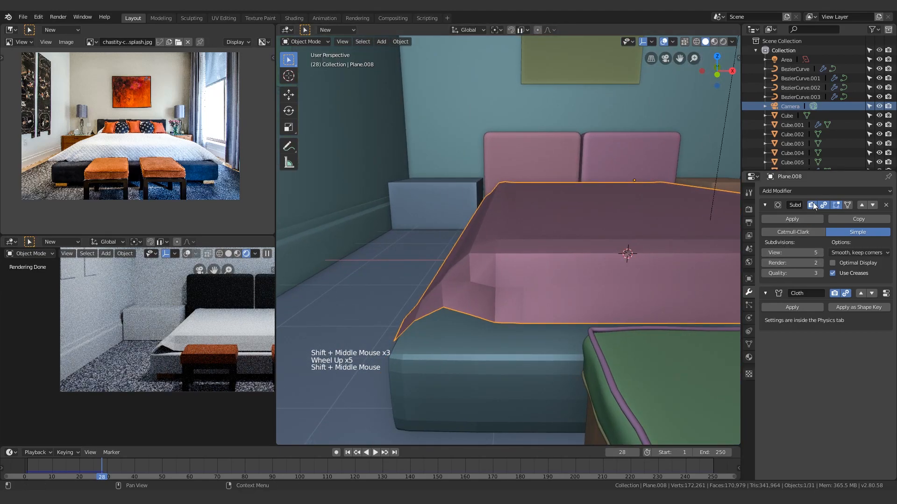
left_click(396, 41)
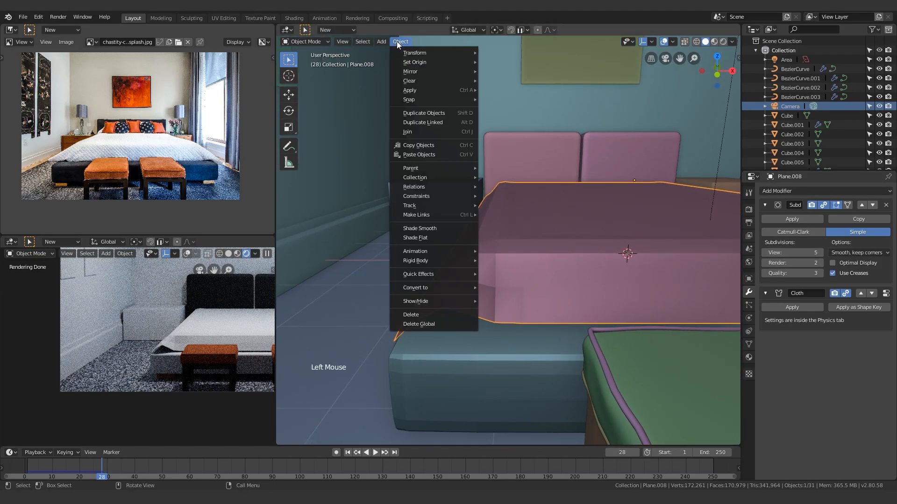
left_click(435, 228)
Add a second Subdivision Surface modifier to the sheet after the Cloth modifier to smooth its folds
middle_click_drag(467, 248, 495, 239, "shift")
scroll(403, 272, "up", 3)
scroll(262, 375, "up", 8)
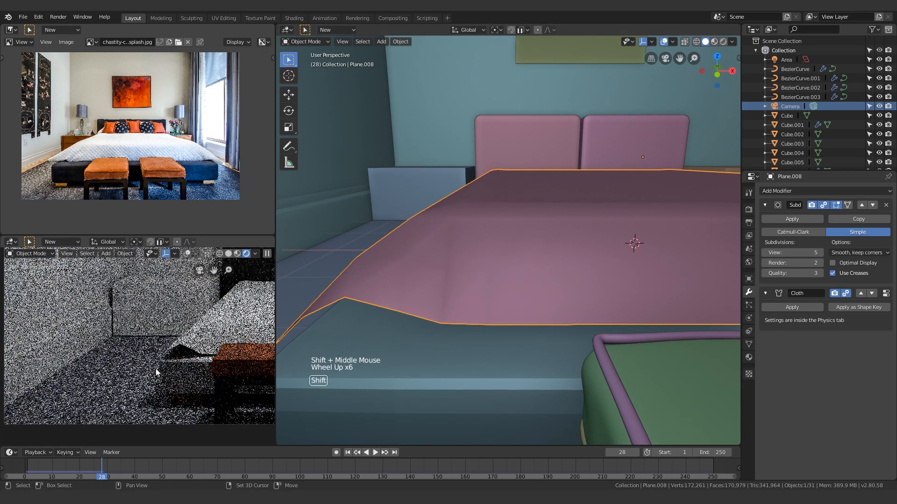
middle_click_drag(262, 375, 155, 359, "shift")
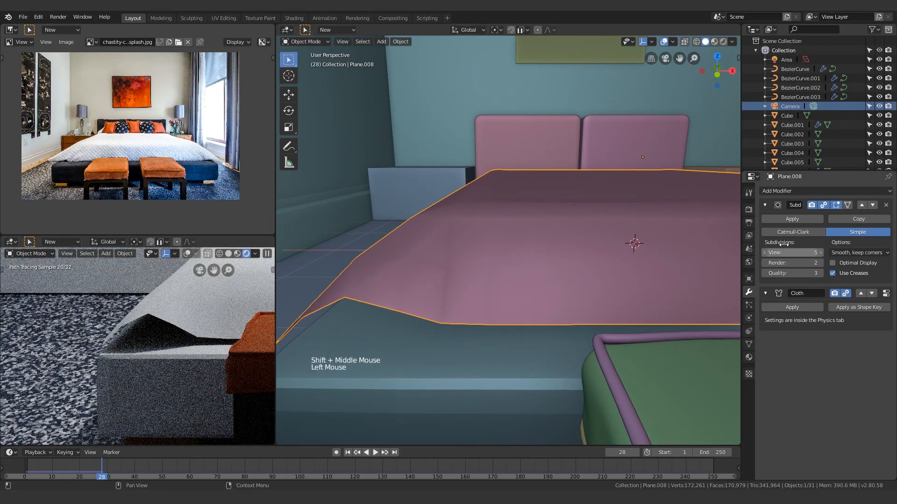
left_click(791, 189)
left_click(715, 346)
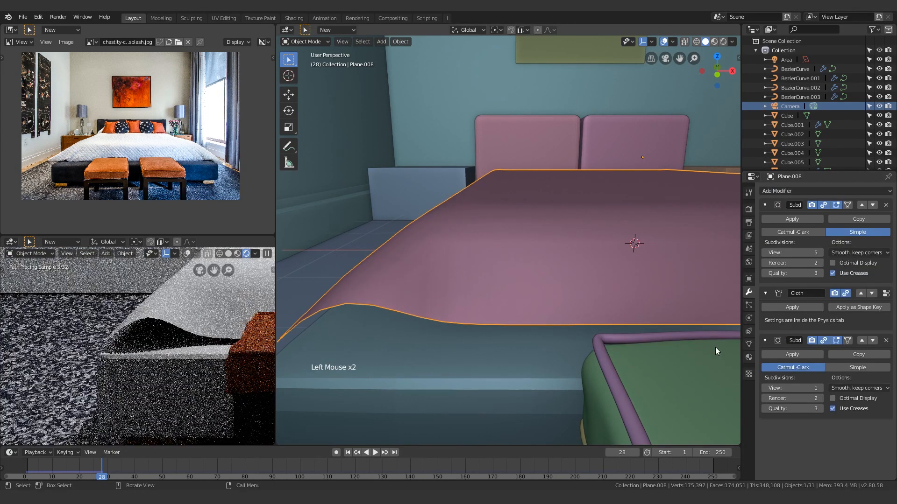
Try the Simple type on the sheet's second Subdivision Surface modifier, and return it to Catmull-Clark
scroll(484, 349, "down", 5)
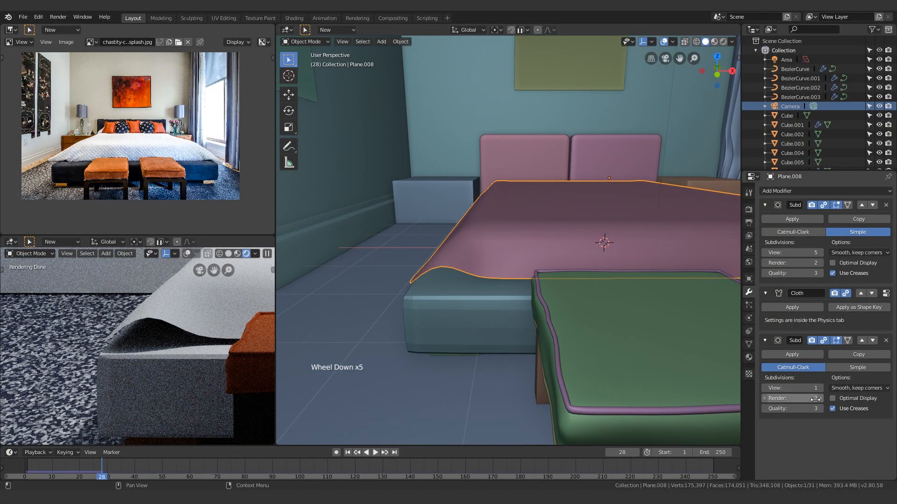
middle_click_drag(452, 369, 414, 368, "shift")
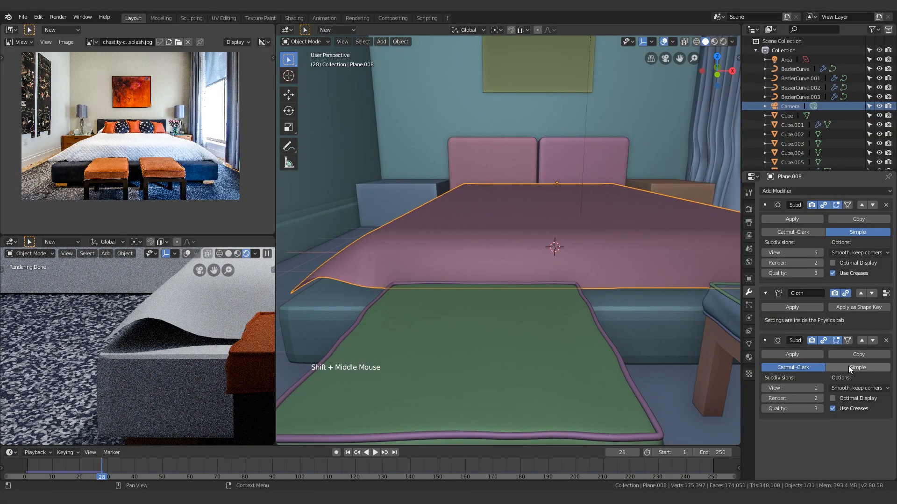
left_click(839, 368)
left_click(808, 368)
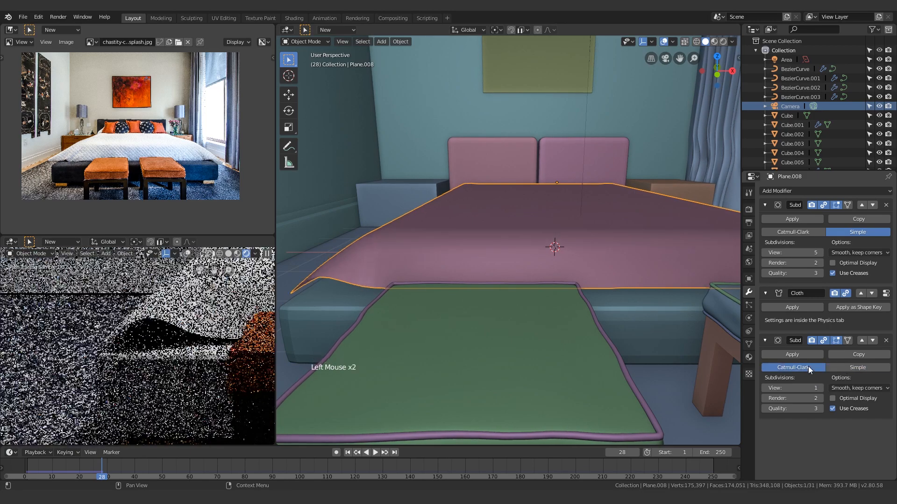
Examine the draped sheet on the bed from several angles across the room
middle_click_drag(521, 335, 449, 248, "shift")
scroll(406, 216, "down", 4)
middle_click_drag(541, 352, 530, 337)
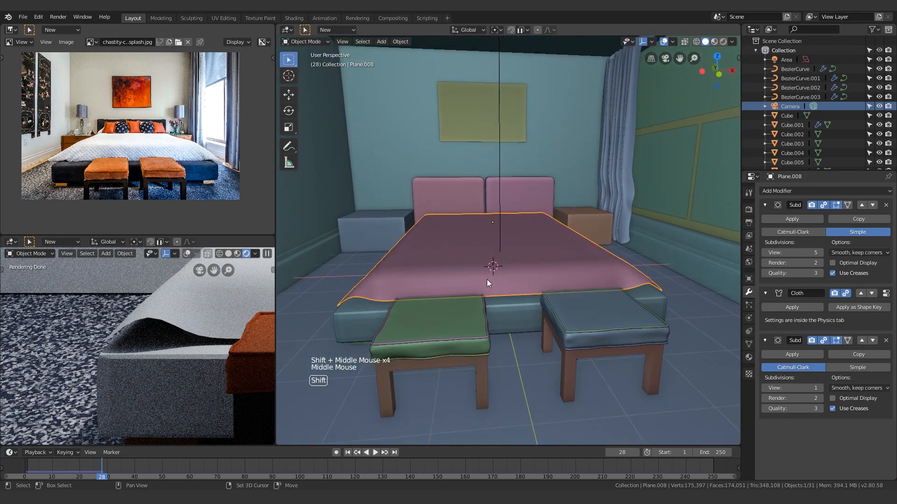
middle_click_drag(483, 278, 552, 308, "shift")
middle_click_drag(651, 298, 612, 280, "shift")
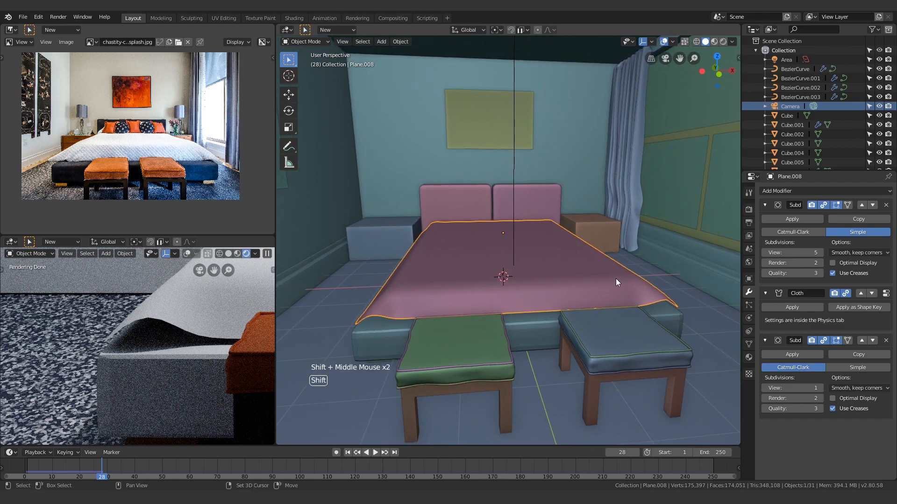
middle_click_drag(663, 213, 640, 209)
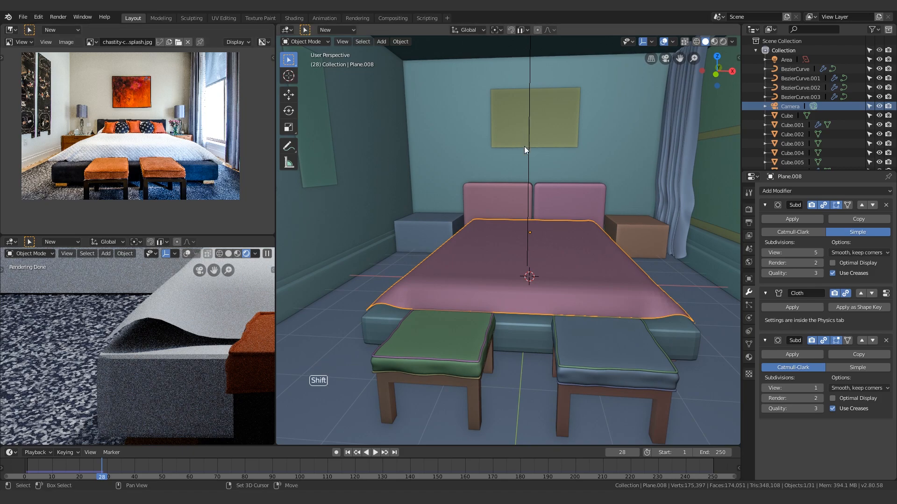
middle_click_drag(523, 147, 526, 140, "shift")
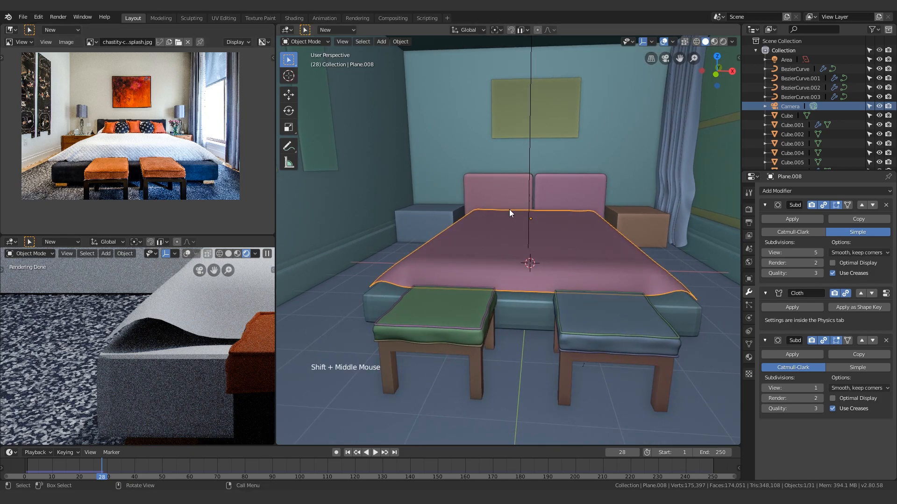
middle_click_drag(509, 207, 536, 243)
Switch the main view to the Shader Editor and create a new material for the sheet
key("shift+F3")
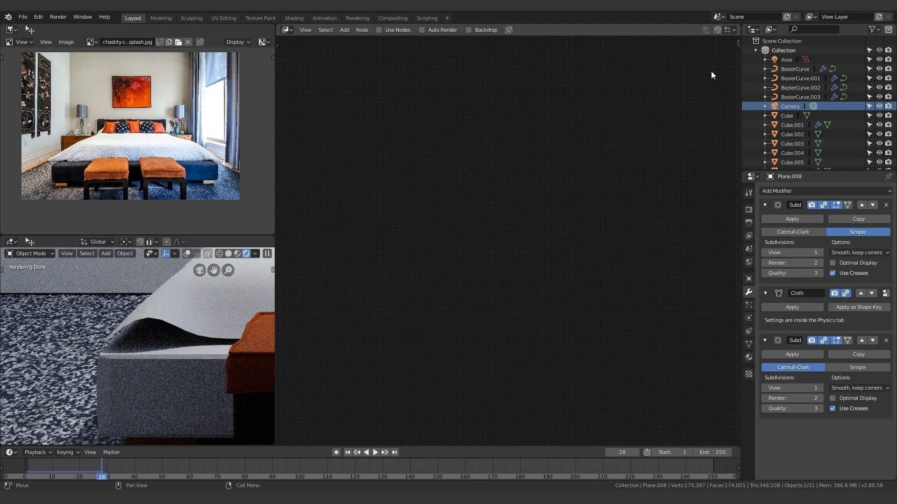
left_click(286, 30)
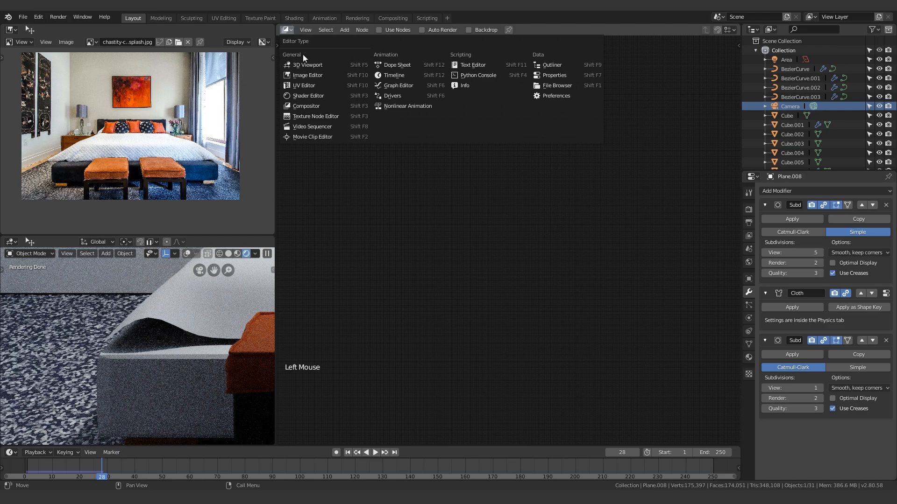
left_click(308, 96)
left_click(749, 357)
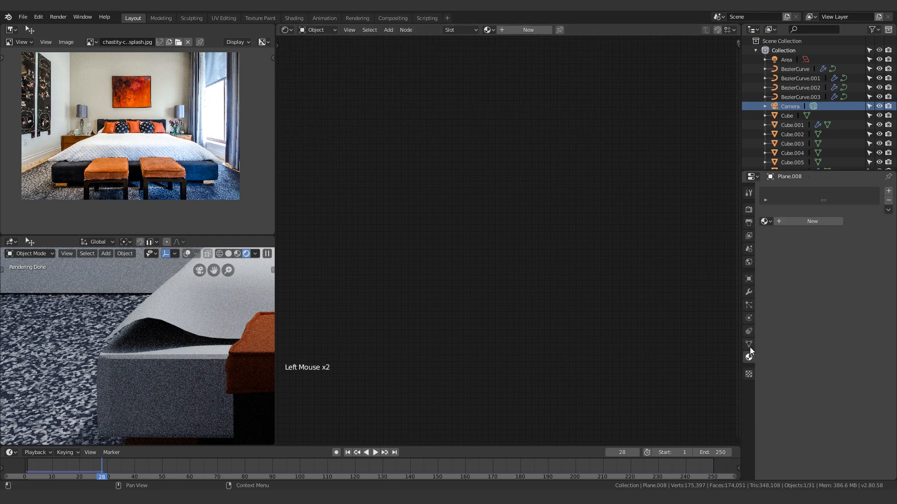
left_click(804, 222)
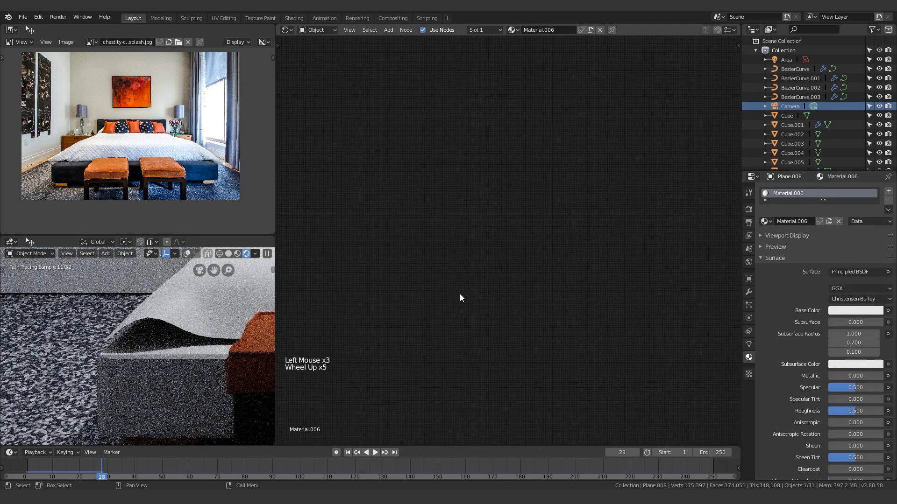
key("Home")
scroll(535, 256, "up", 4)
scroll(438, 276, "down", 6)
middle_click_drag(383, 271, 449, 335, "shift")
scroll(450, 318, "down", 6)
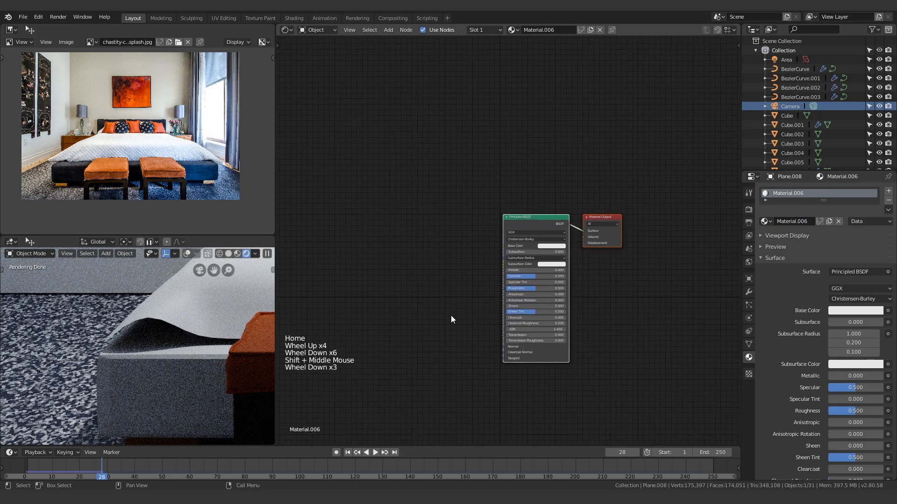
Open the Node Wrangler tools and add a Principled setup to the sheet's material from the 45d_tiles texture maps
left_click_drag(384, 147, 593, 288)
left_click_drag(486, 187, 631, 341)
scroll(595, 347, "up", 9)
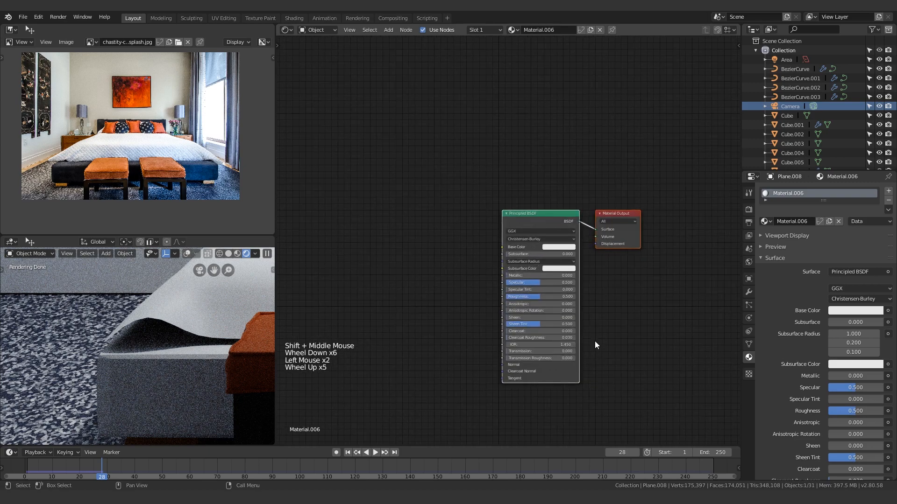
scroll(575, 294, "down", 5)
scroll(564, 287, "up", 3)
middle_click_drag(564, 288, 503, 212, "shift")
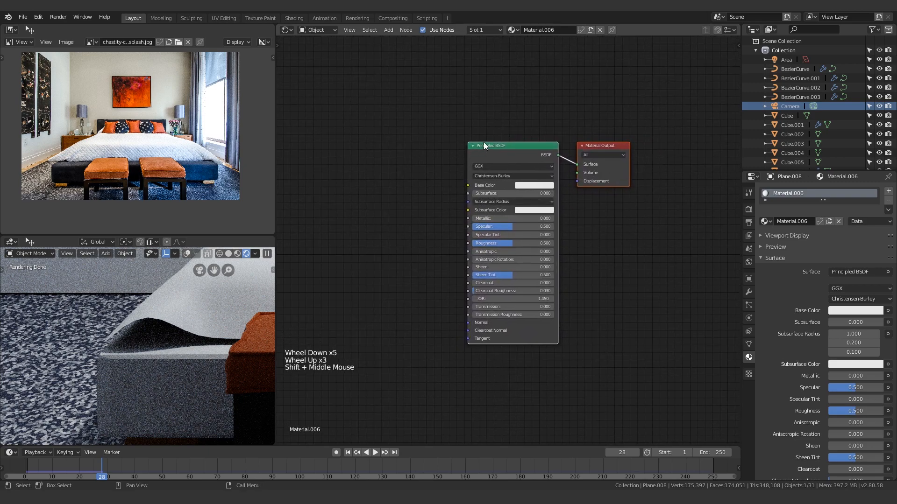
middle_click_drag(560, 199, 574, 170, "shift")
middle_click_drag(412, 187, 413, 197, "shift")
key("n")
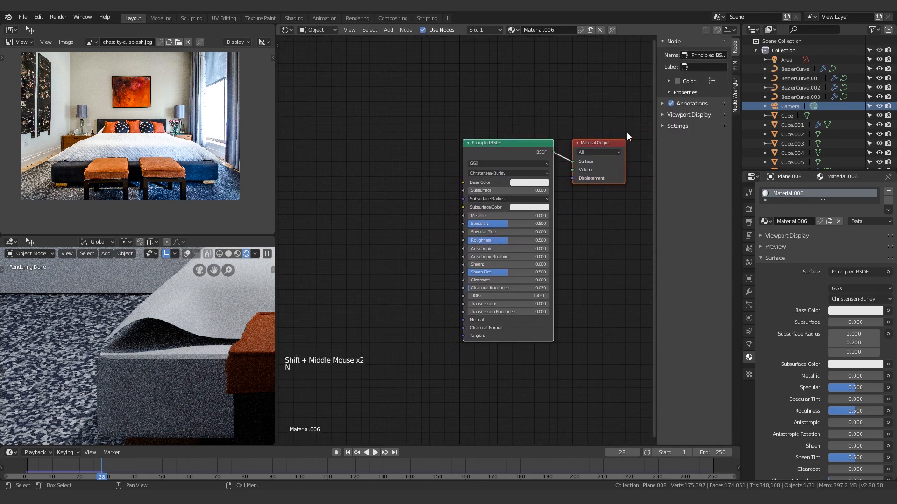
left_click(735, 96)
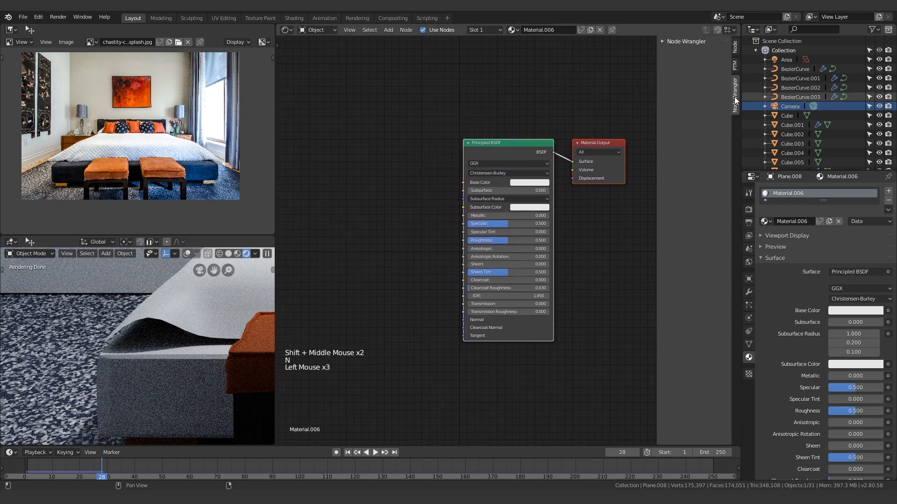
left_click(669, 41)
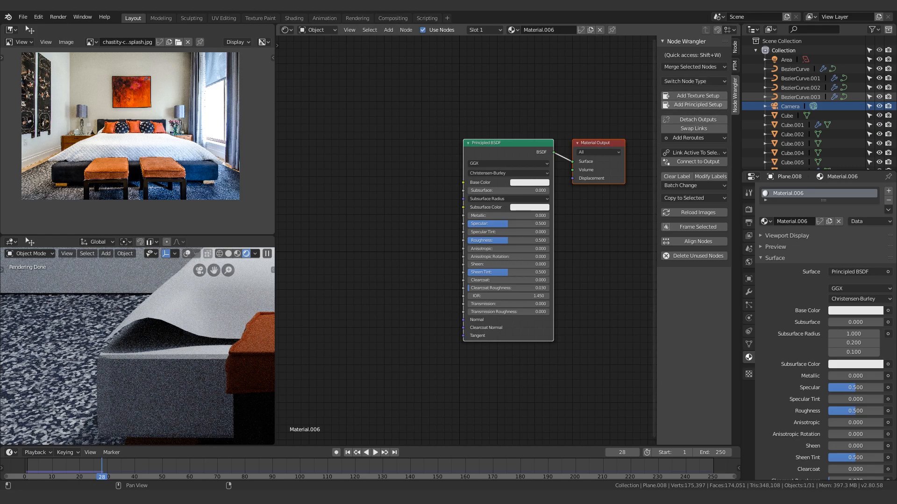
Examine the added texture nodes and the resulting pattern on the sheet in the rendered view
scroll(388, 257, "down", 11)
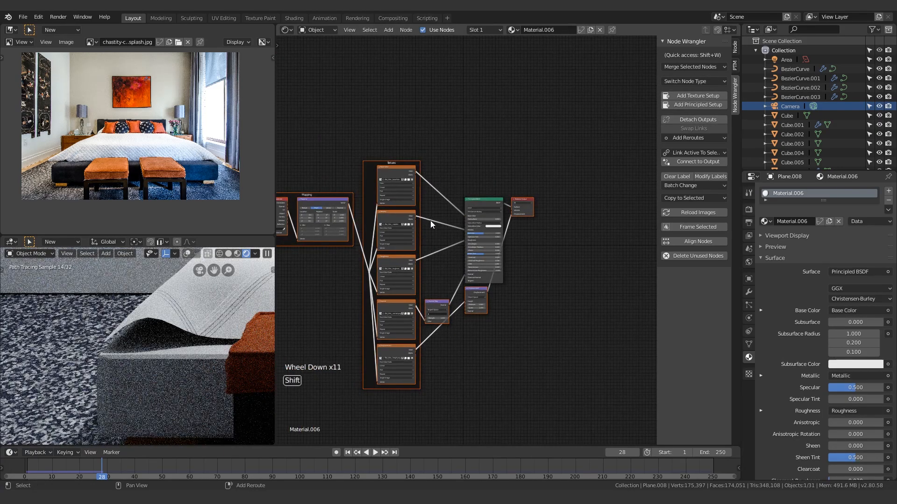
middle_click_drag(430, 221, 512, 161, "shift")
scroll(469, 246, "up", 6)
scroll(500, 221, "up", 5)
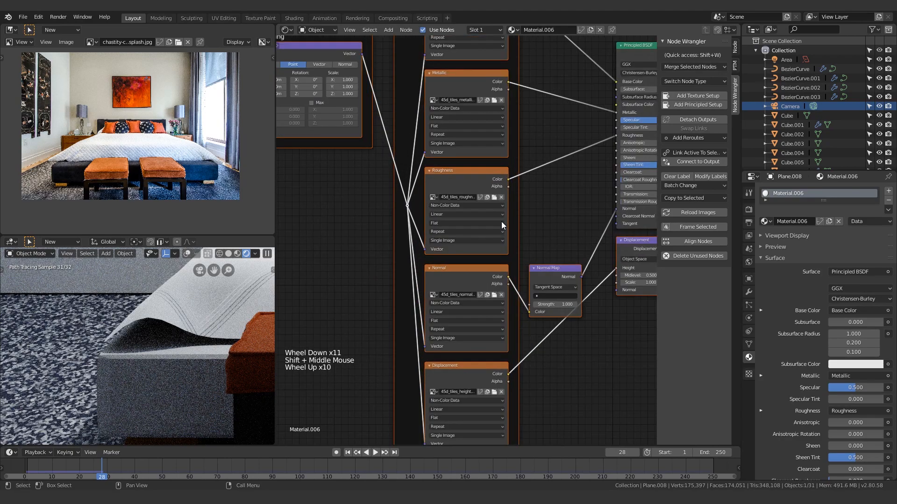
middle_click_drag(535, 227, 520, 324, "shift")
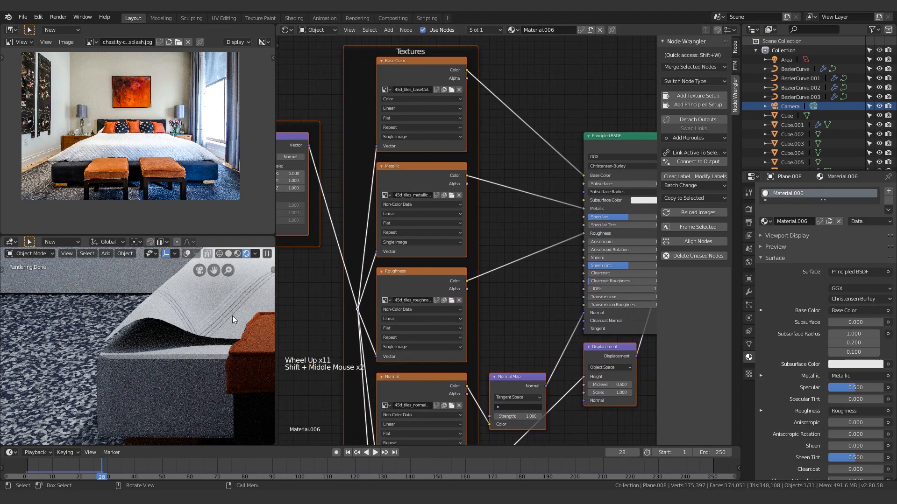
scroll(248, 331, "down", 5)
middle_click_drag(254, 331, 182, 338, "shift")
scroll(214, 333, "up", 4)
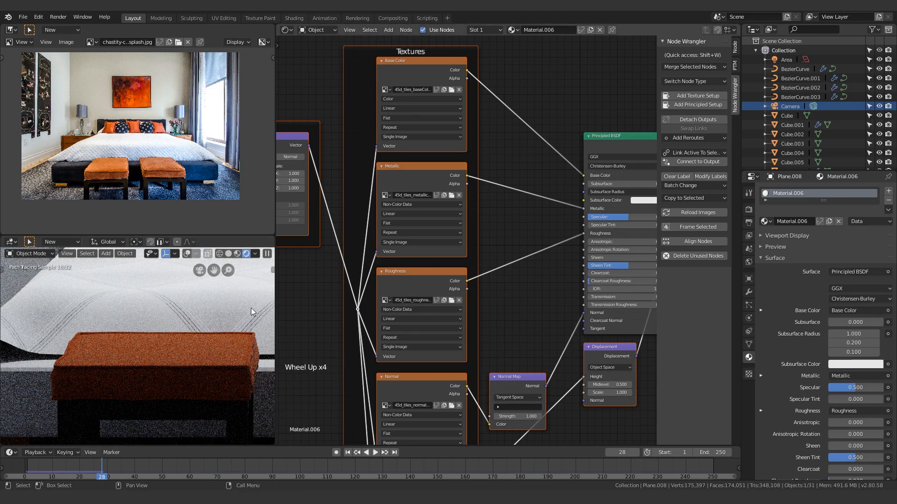
Set the Mapping node's X and Y scale to 15 to make the sheet's pattern smaller
middle_click_drag(294, 261, 504, 308, "shift")
scroll(467, 243, "up", 9)
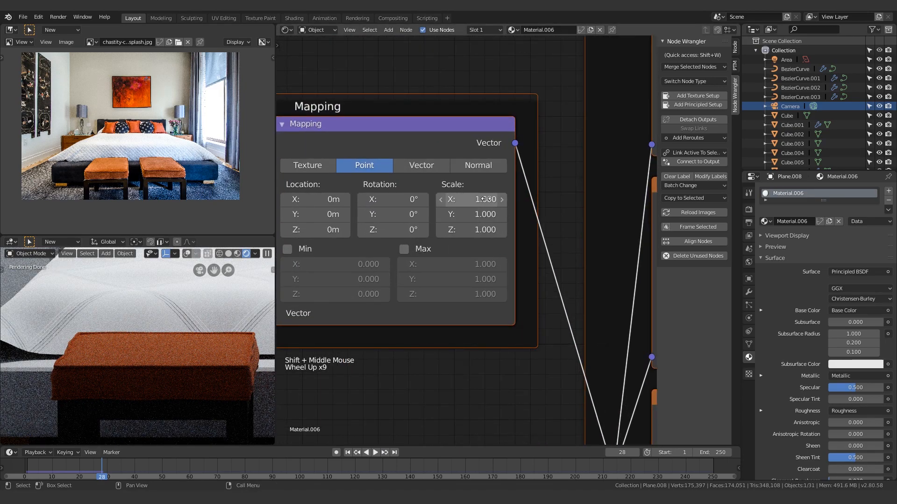
key("Return")
left_click(478, 214)
type("15")
key("Return")
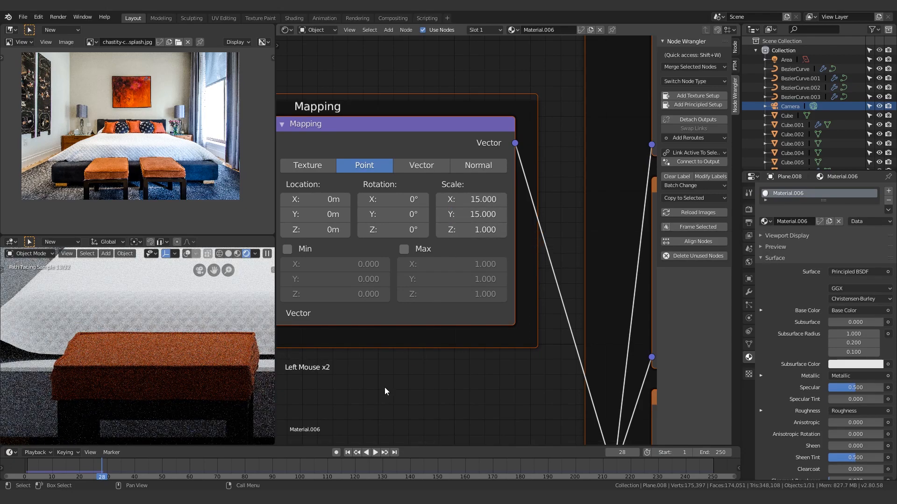
Compare the quilted pattern on the rendered sheet with the bedspread in the reference photo
scroll(205, 340, "down", 4)
middle_click_drag(241, 334, 198, 335, "shift")
scroll(239, 333, "up", 11)
scroll(151, 145, "up", 10)
scroll(155, 166, "down", 4)
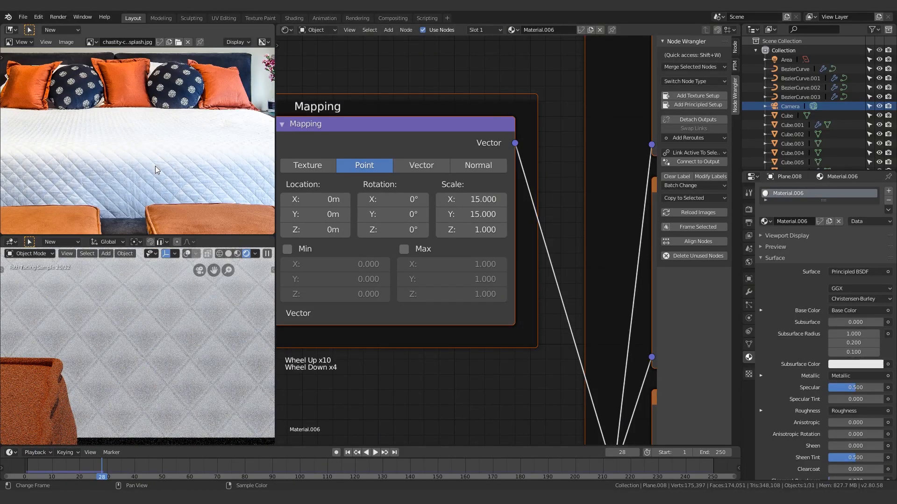
scroll(155, 167, "down", 2)
middle_click_drag(467, 190, 224, 196, "shift")
scroll(214, 296, "down", 2)
scroll(214, 298, "down", 2)
scroll(215, 290, "down", 6)
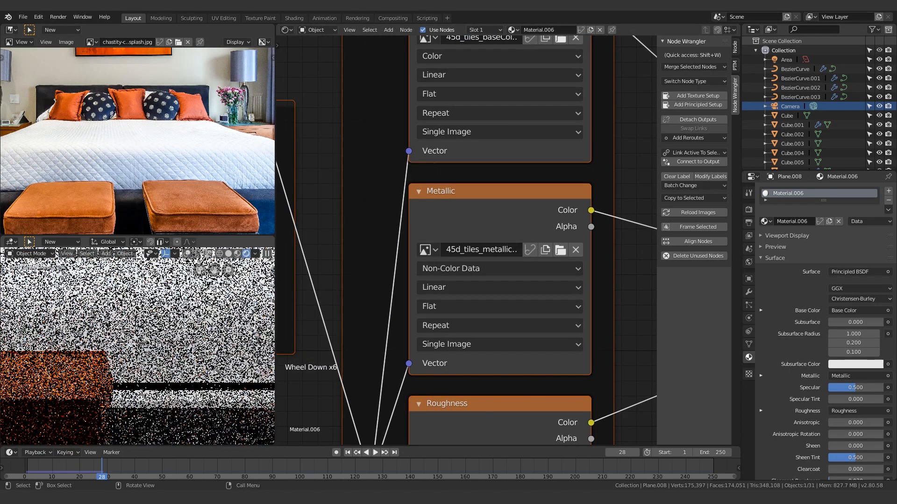
scroll(231, 314, "down", 2)
scroll(177, 362, "up", 6)
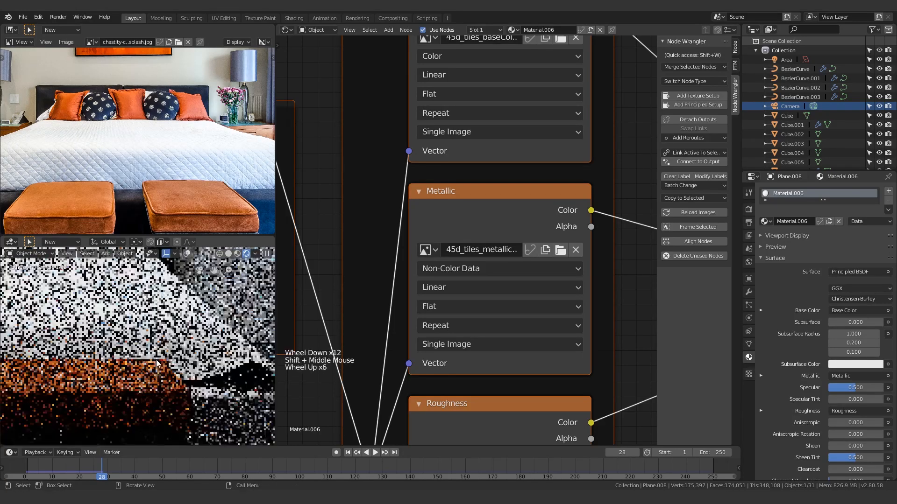
scroll(223, 368, "up", 4)
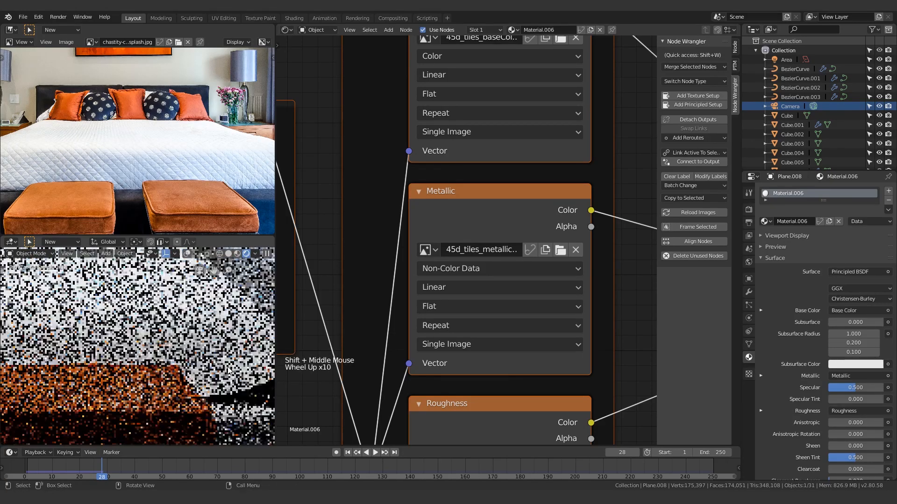
scroll(226, 352, "down", 11)
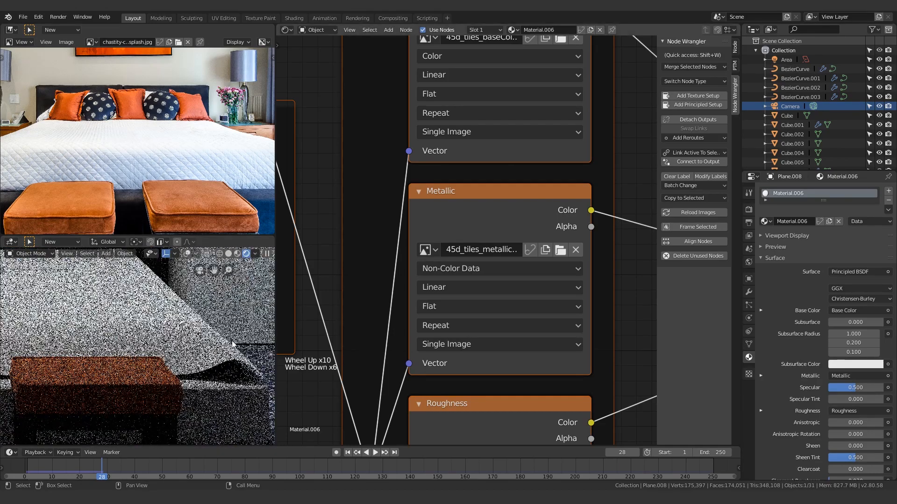
scroll(370, 206, "down", 2)
Change the small camera viewport from rendered to solid shading
left_click(372, 99)
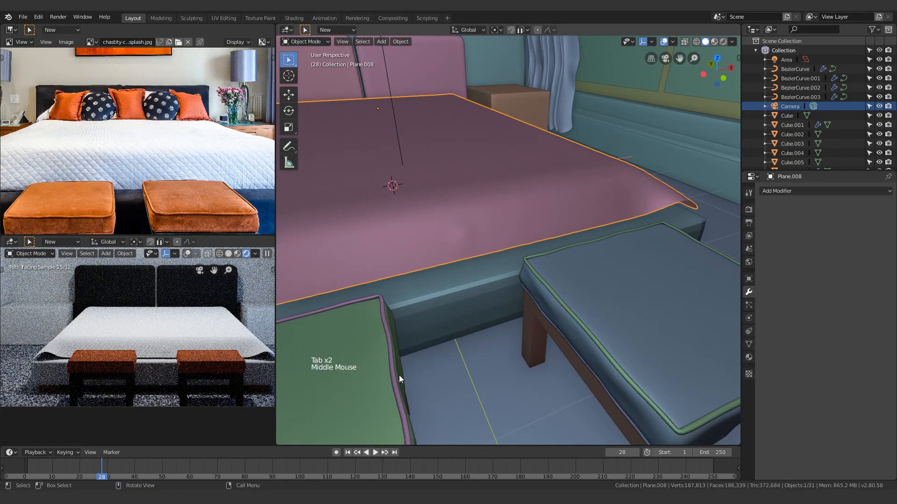
middle_click_drag(399, 374, 462, 299)
key("z")
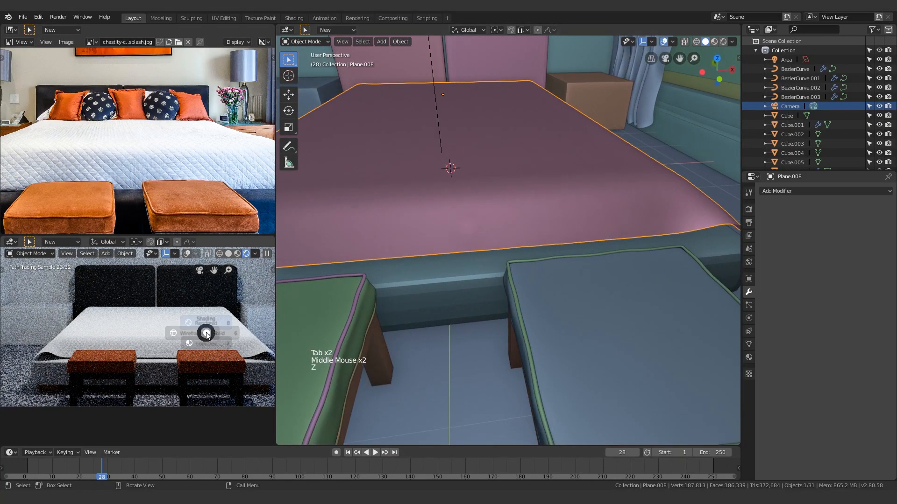
scroll(451, 266, "down", 5)
middle_click_drag(451, 266, 475, 230)
Undo the recent edits to the sheet back to its unapplied Subdivision Surface and Cloth modifiers
key("ctrl+z")
key("ctrl+z")
key("ctrl+z")
key("ctrl+z")
key("ctrl+z")
key("ctrl+z")
key("ctrl+z")
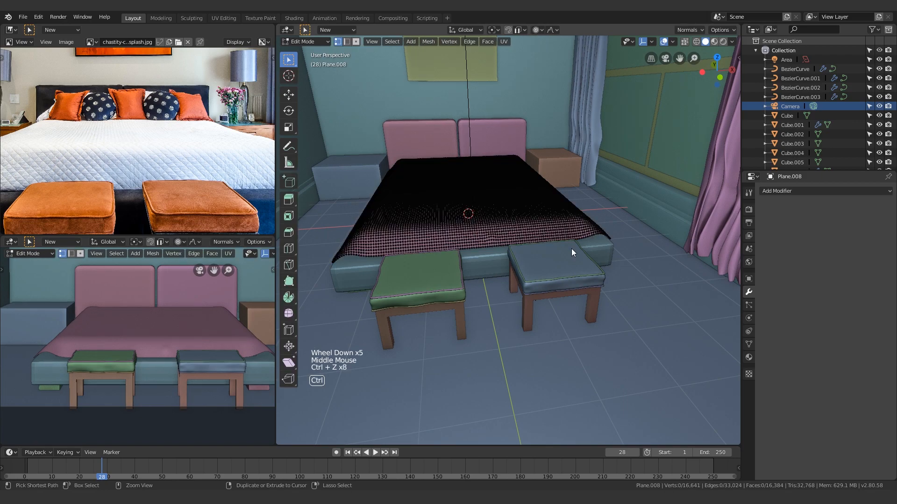
key("ctrl+z")
key("ctrl+z")
key("ctrl+z")
key("ctrl+z")
key("ctrl+z")
key("ctrl+z")
key("ctrl+z")
key("ctrl+z")
key("ctrl+z")
key("ctrl+z")
key("ctrl+z")
key("ctrl+z")
key("ctrl+z")
key("ctrl+z")
key("ctrl+z")
key("ctrl+z")
key("ctrl+z")
key("ctrl+z")
key("ctrl+z")
key("ctrl+z")
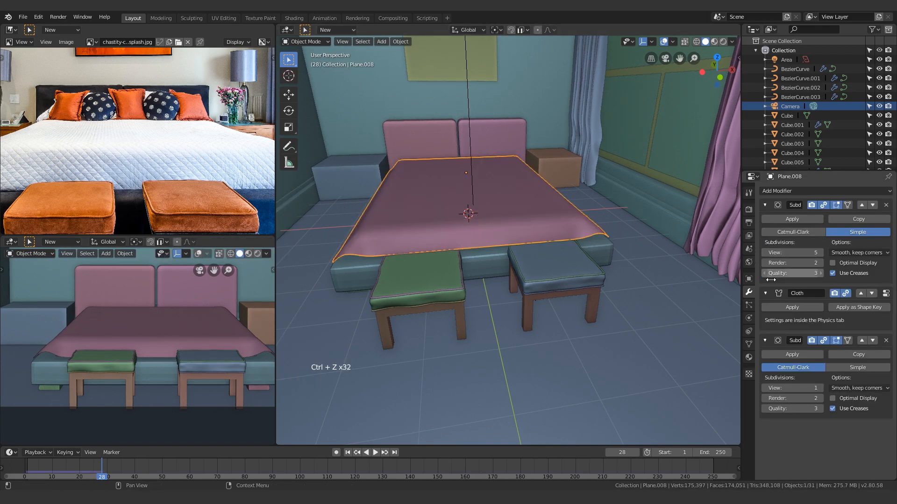
Return the timeline to frame 1 and reposition the flat sheet above the bed
left_click(349, 452)
middle_click_drag(421, 298, 655, 267, "shift")
left_click(523, 228)
key("g")
left_click(644, 250)
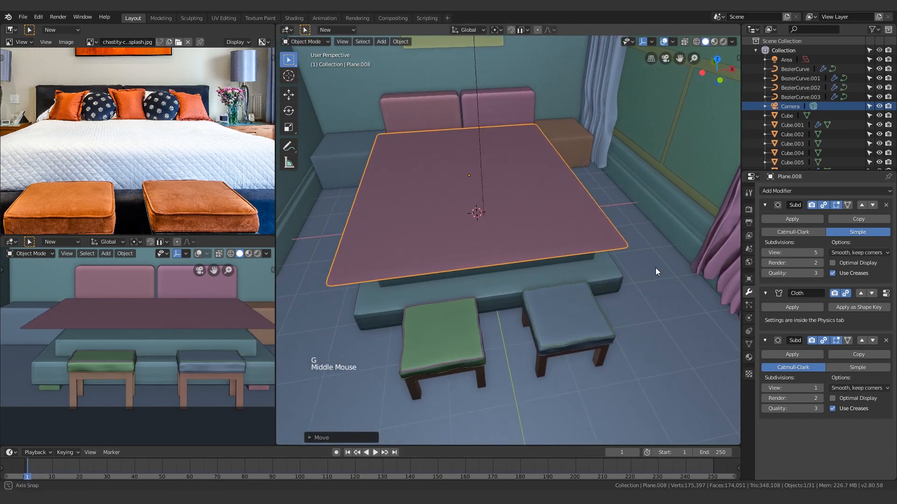
Slightly enlarge and rotate the flat sheet, and shift it along the Y axis
key("s")
left_click(655, 266)
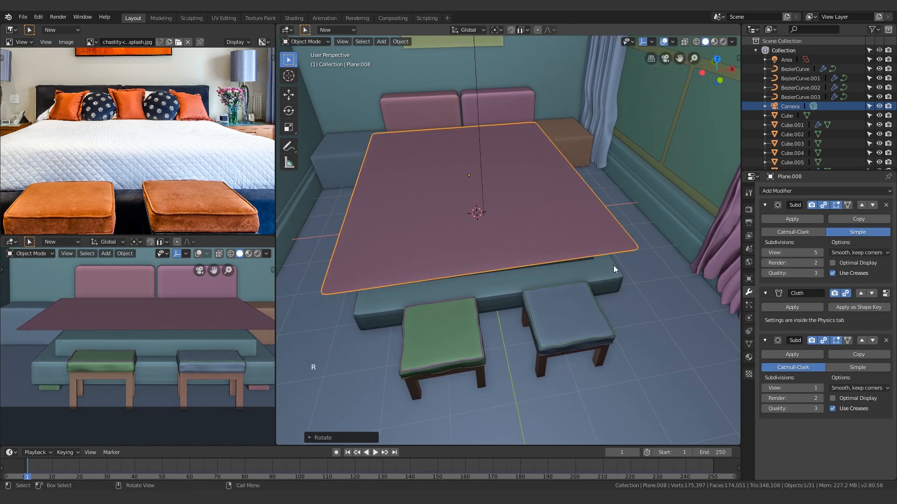
key("g")
key("y")
left_click(515, 226)
Apply the sheet's first Subdivision Surface modifier, the Simple one above the Cloth modifier
middle_click_drag(505, 309, 584, 232)
left_click(585, 233)
key("Tab")
key("Tab")
left_click(798, 223)
Enter Edit Mode on the sheet and try raising two individual vertices near its front edge along Z
middle_click_drag(500, 274, 532, 257, "shift")
key("Tab")
key("1")
left_click(466, 276)
middle_click_drag(467, 229, 449, 227)
left_click(448, 226)
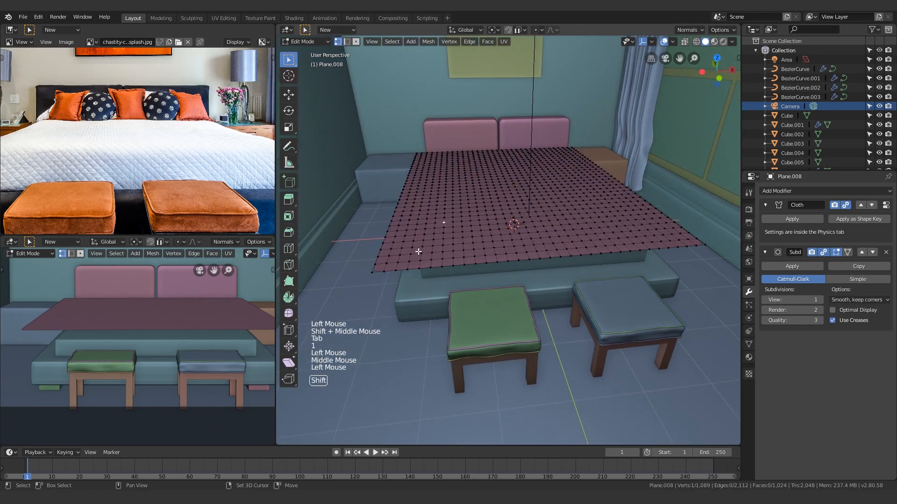
left_click(435, 246)
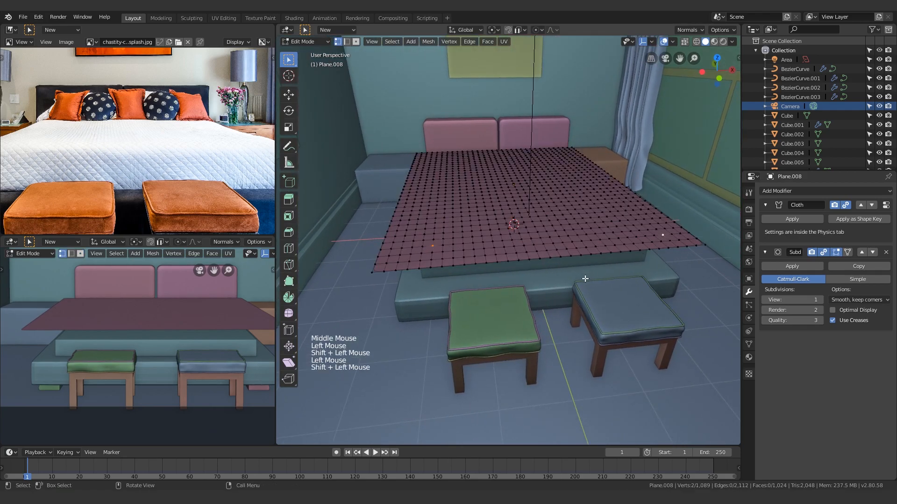
key("g")
key("z")
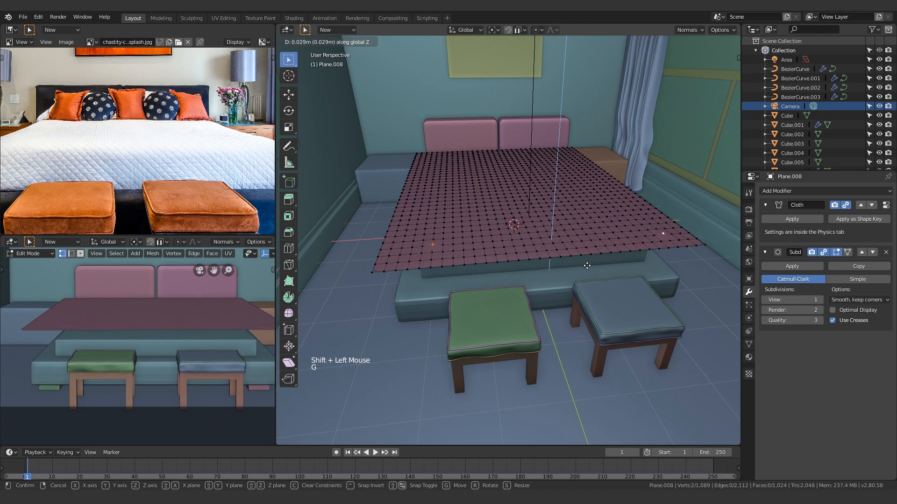
Raise a lengthwise row of the sheet's vertices about 0.07 m along Z with proportional editing enabled, and return to Object Mode
middle_click_drag(697, 245, 687, 242)
key("alt+a")
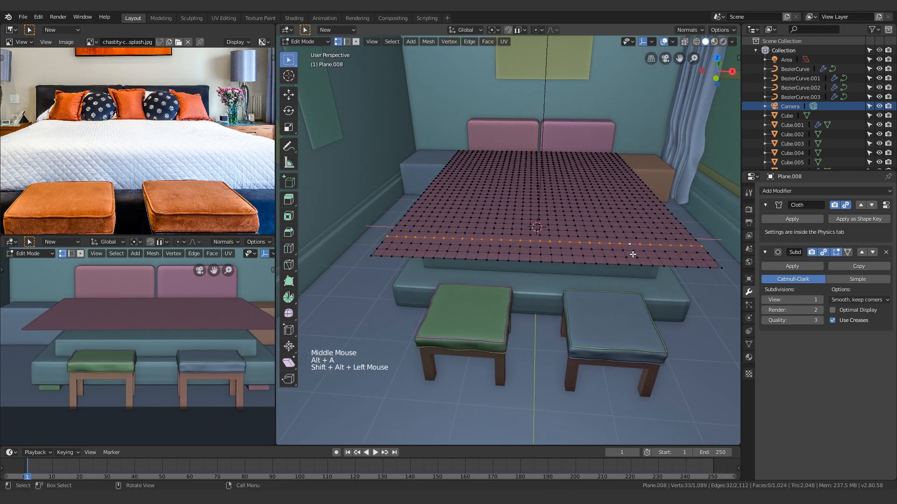
key("g")
key("z")
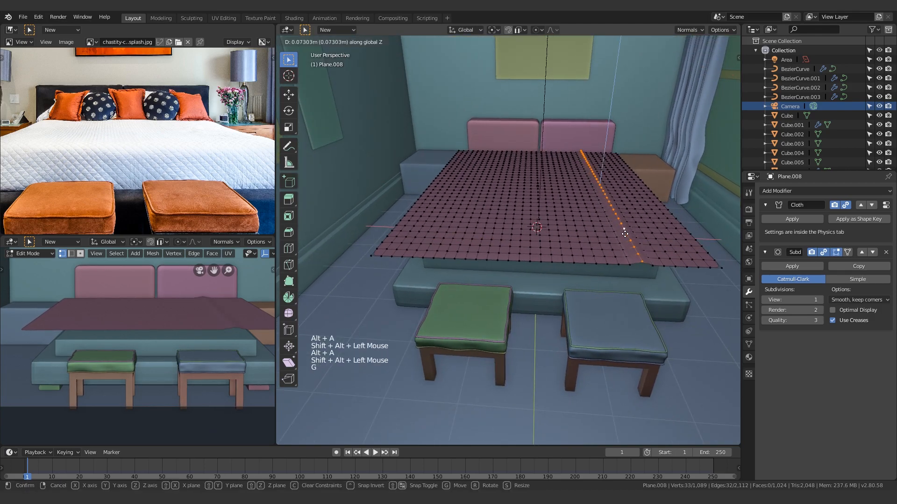
left_click(542, 29)
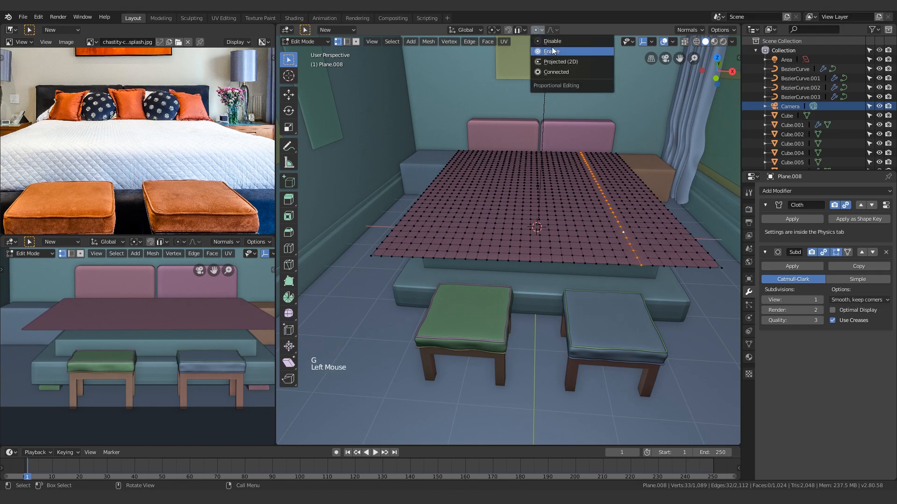
key("g")
key("z")
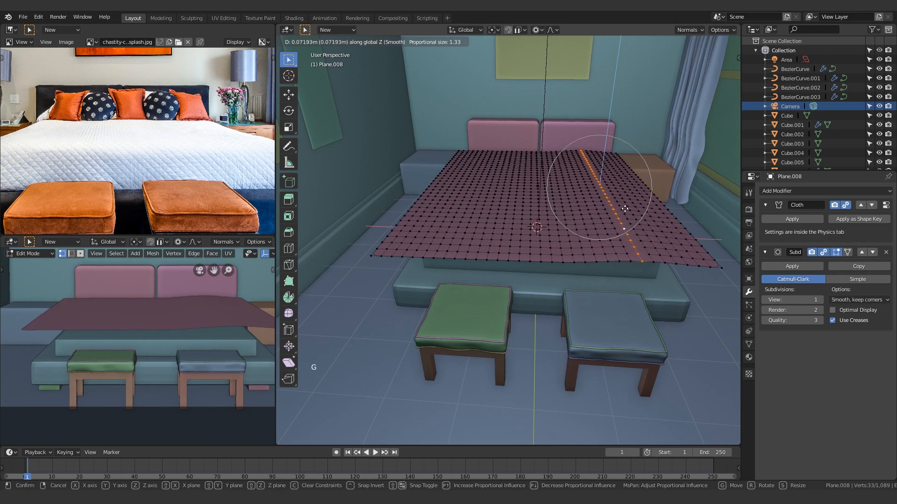
left_click(625, 206)
key("Tab")
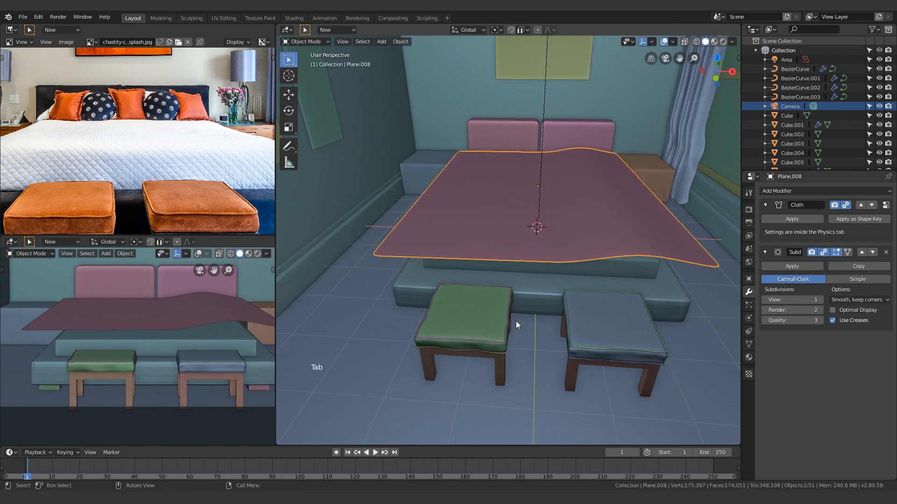
Run the cloth simulation from the first frame and stop it at frame 39
middle_click_drag(515, 307, 545, 319)
left_click(349, 454)
key("shift+space")
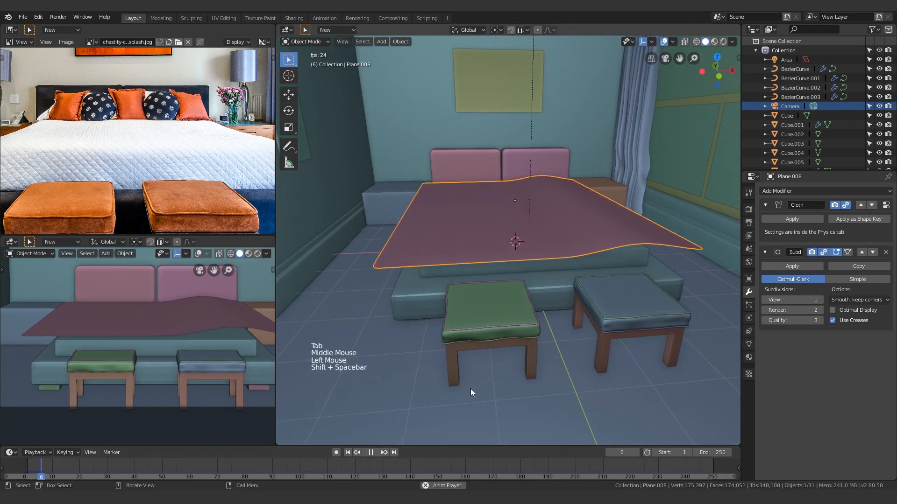
key("shift+space")
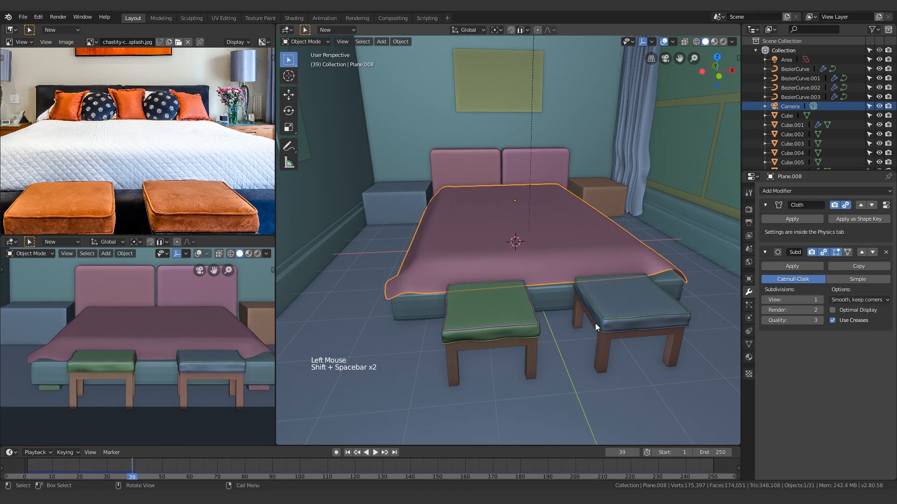
Preview the draped blanket in rendered shading, return to solid shading, and reselect the blanket
middle_click_drag(595, 324, 563, 316, "shift")
key("z")
left_click(571, 264)
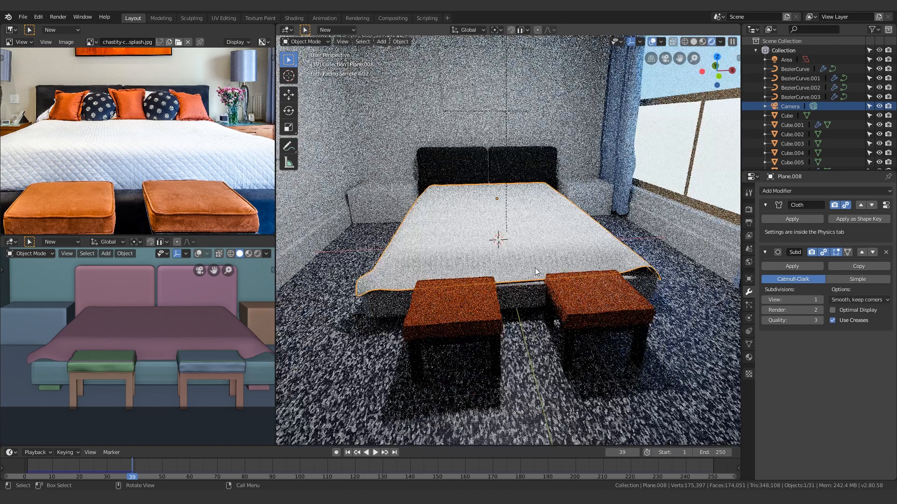
key("z")
left_click(132, 282)
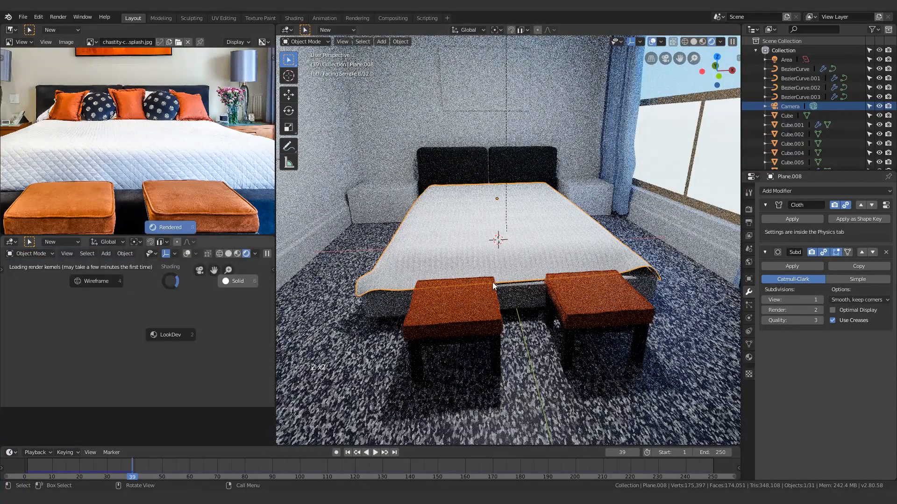
left_click(495, 286)
left_click(637, 209)
key("z")
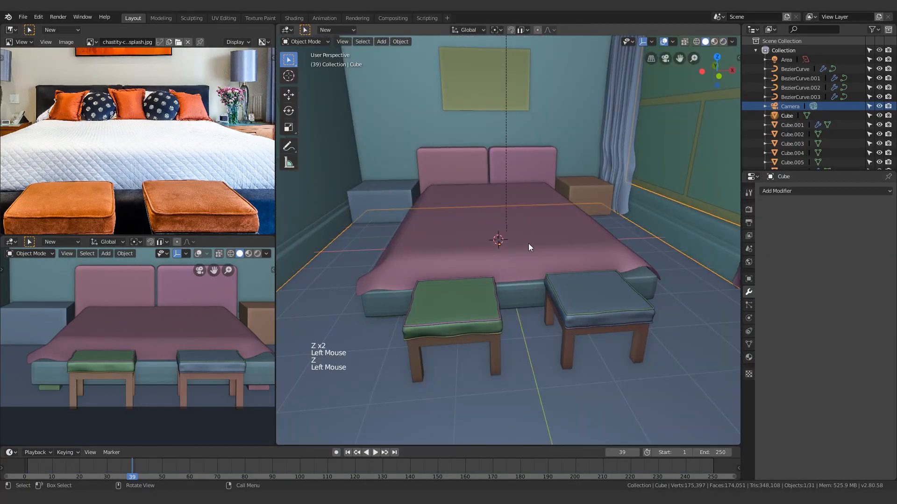
left_click(529, 242)
Show the camera-side viewport in rendered shading and examine the blanket's fabric texture up close
middle_click_drag(529, 242, 574, 244)
scroll(119, 361, "up", 3)
middle_click_drag(119, 360, 144, 351, "shift")
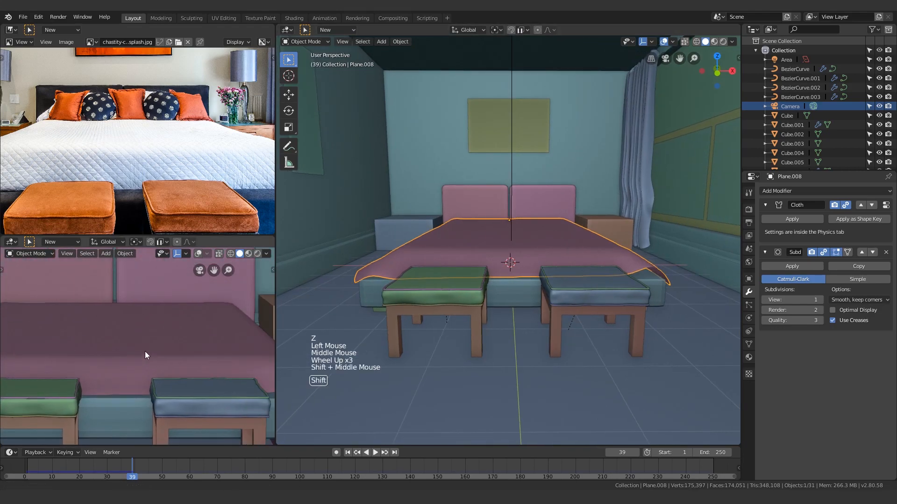
scroll(144, 352, "down", 5)
key("z")
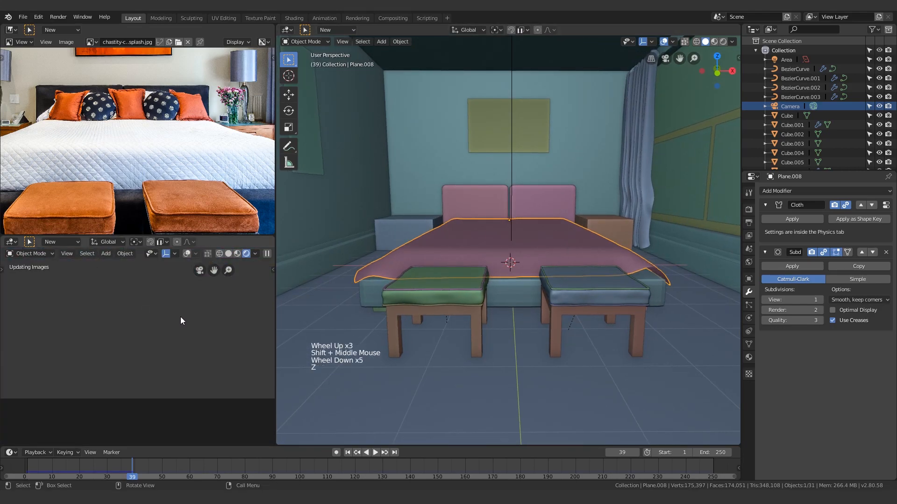
scroll(140, 370, "up", 10)
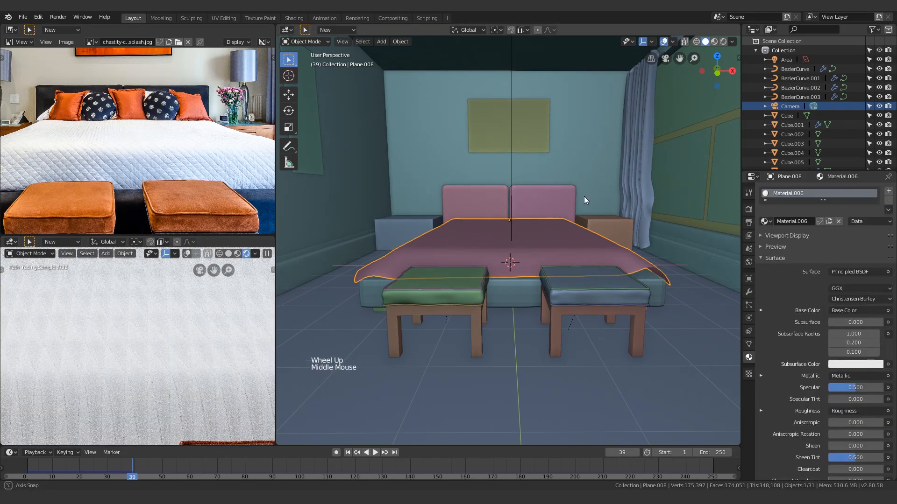
Set the Mapping node's scale to 15 on all three axes in the blanket's material
key("shift+F3")
scroll(416, 215, "up", 4)
scroll(416, 212, "up", 7)
middle_click_drag(390, 194, 567, 179, "shift")
scroll(567, 179, "down", 1)
scroll(542, 224, "up", 5)
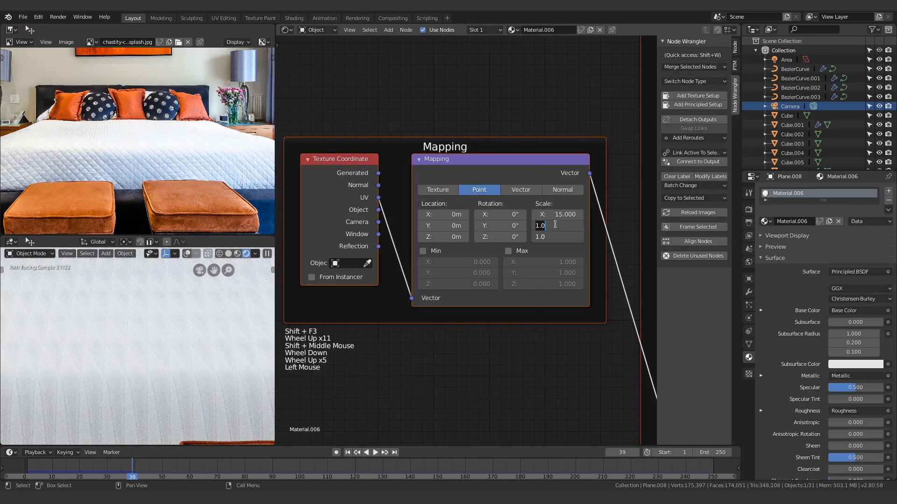
key("Return")
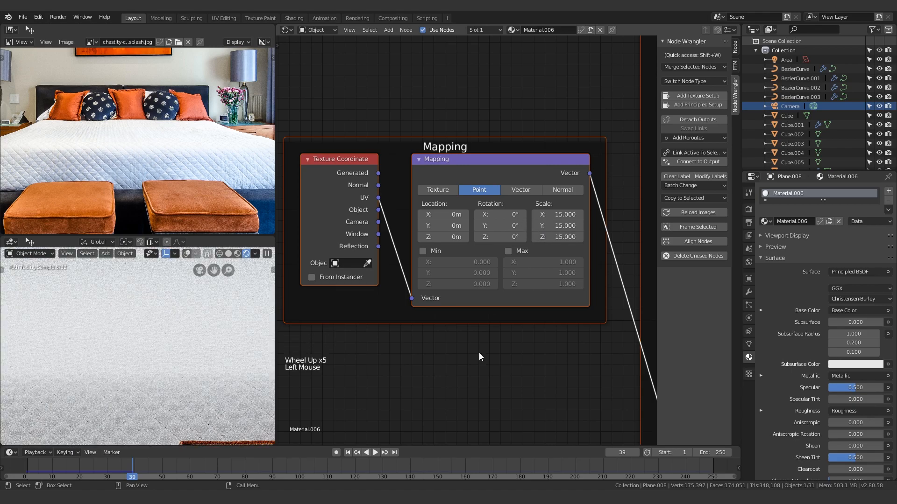
Examine the rescaled texture on the blanket in the rendered viewport
scroll(184, 362, "down", 6)
middle_click_drag(184, 362, 156, 333, "shift")
scroll(211, 296, "down", 2)
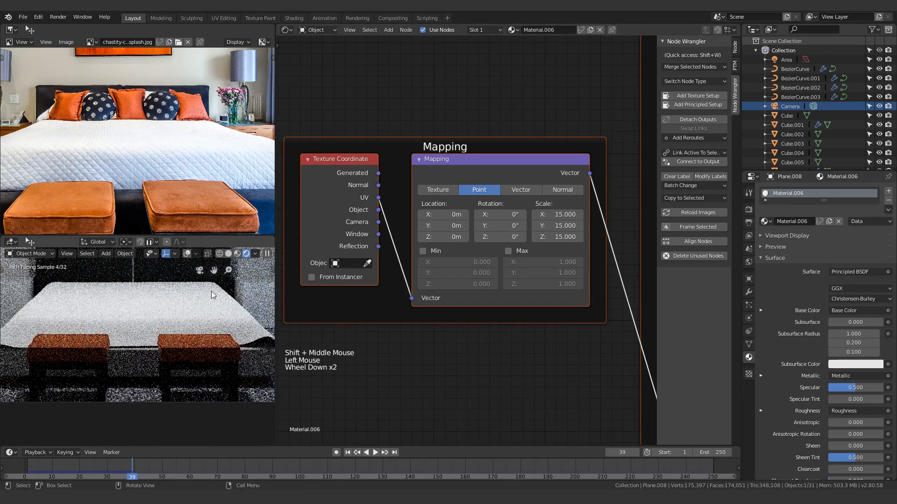
middle_click_drag(389, 137, 459, 198, "shift")
scroll(159, 347, "down", 8)
middle_click_drag(155, 331, 140, 315, "shift")
scroll(140, 315, "up", 7)
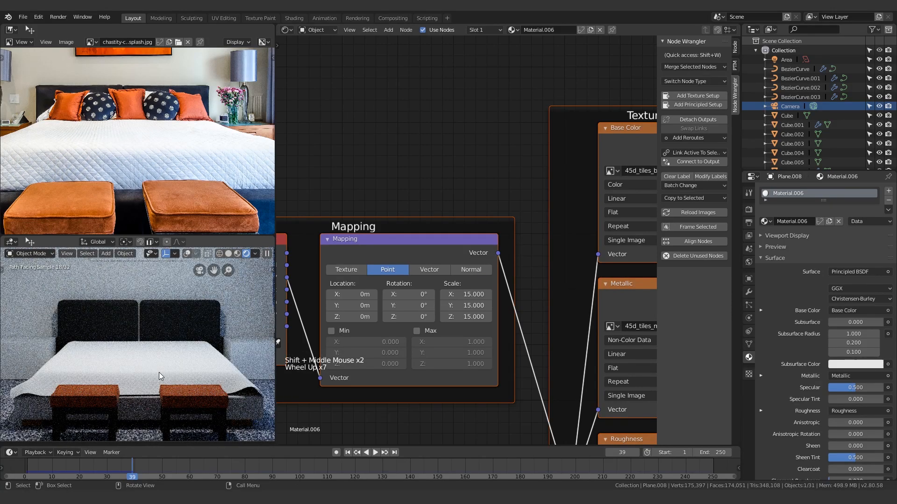
Disconnect the texture from the blanket shader's Roughness input and set Roughness to 1.000
scroll(569, 214, "down", 5)
middle_click_drag(570, 214, 223, 129, "shift")
scroll(495, 311, "up", 1)
scroll(495, 310, "up", 10)
middle_click_drag(438, 319, 397, 258, "shift")
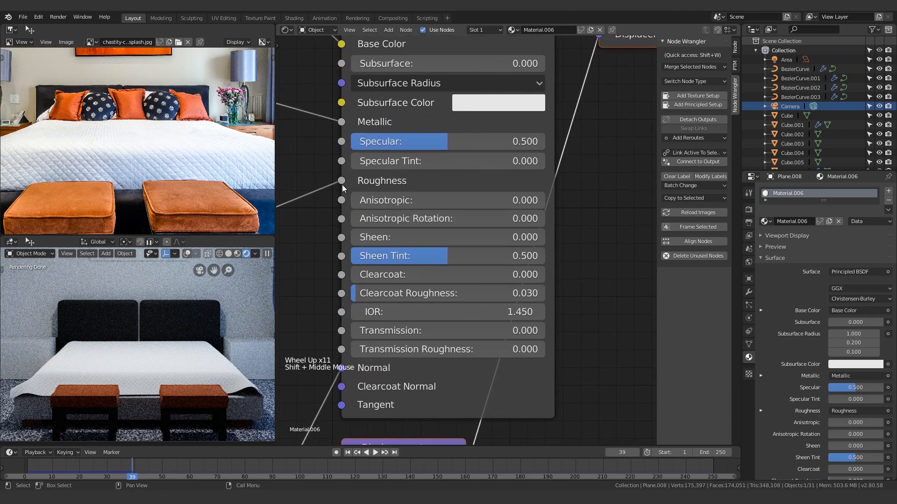
left_click_drag(341, 181, 307, 201)
left_click_drag(384, 181, 518, 182)
scroll(126, 373, "up", 3)
Disconnect the texture from the Metallic input of the blanket's Principled BSDF
middle_click_drag(467, 200, 399, 204, "shift")
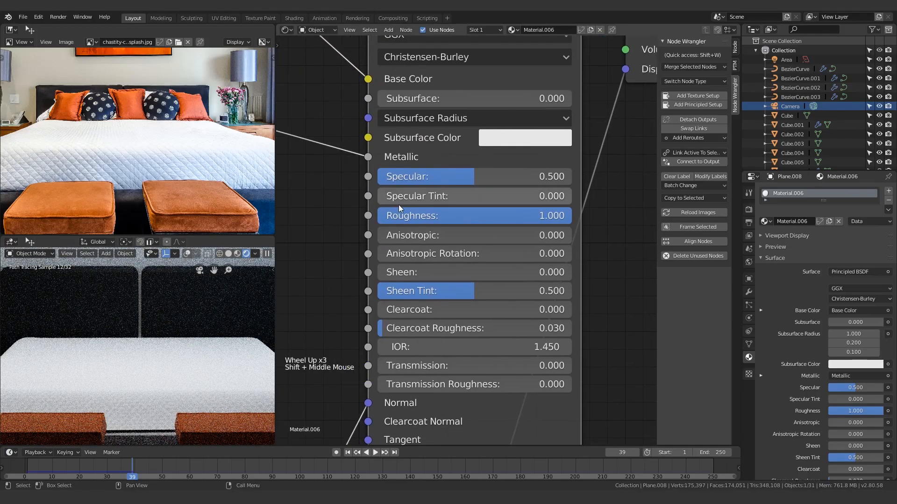
left_click_drag(369, 157, 414, 161)
left_click(413, 160)
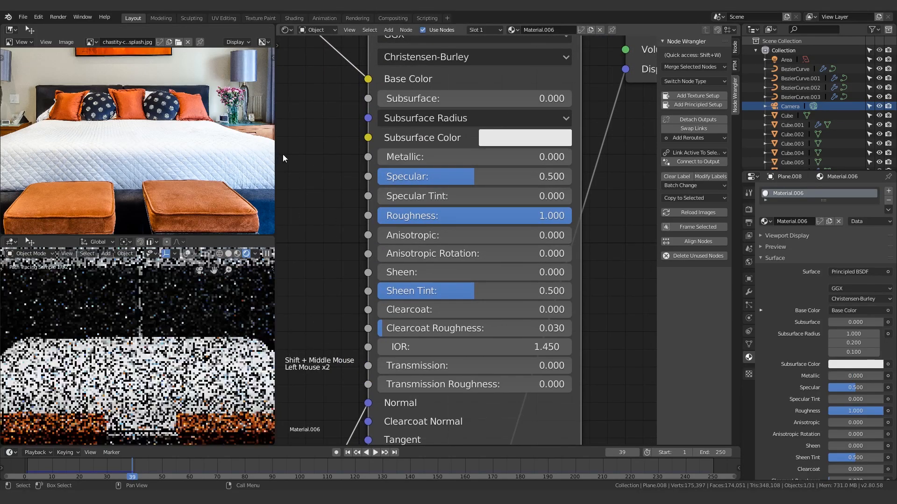
Set the blanket shader's Sheen to 1.000 and Sheen Tint to 0.000
middle_click_drag(450, 271, 406, 194, "shift")
left_click_drag(355, 196, 527, 196)
middle_click_drag(445, 325, 472, 352, "shift")
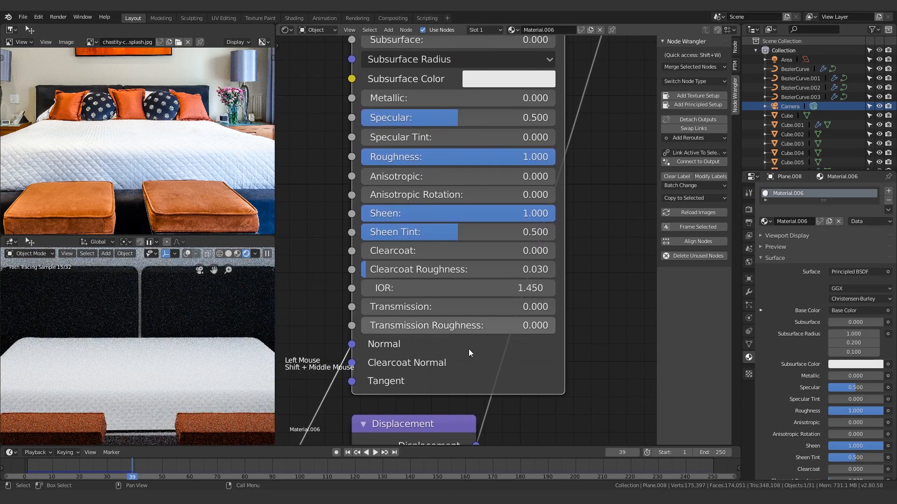
scroll(444, 314, "up", 2)
middle_click_drag(405, 256, 417, 365, "shift")
left_click_drag(475, 328, 359, 328)
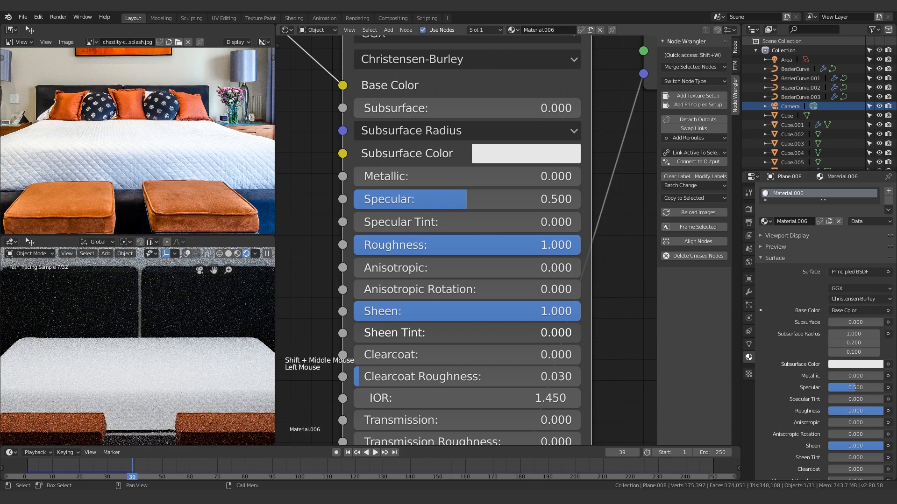
Frame the whole bed in the rendered preview and turn the node editor area back into a 3D viewport
scroll(161, 303, "down", 6)
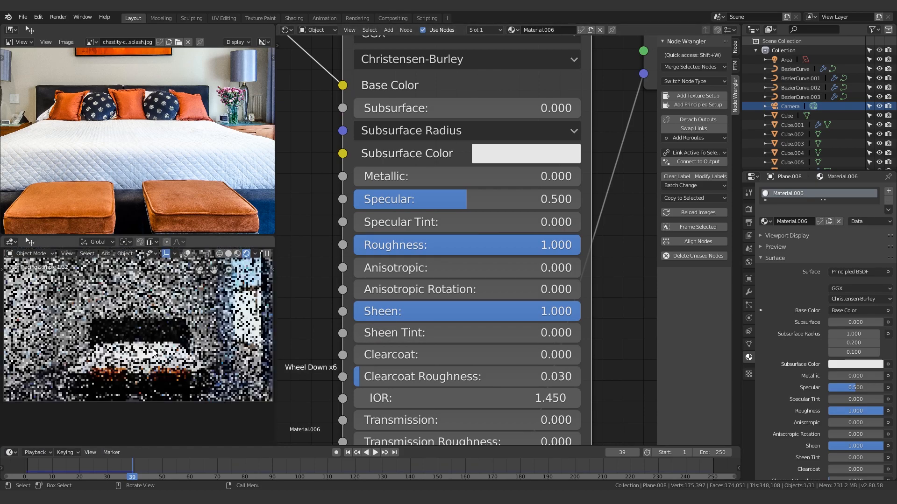
middle_click_drag(178, 295, 303, 287, "shift")
left_click(617, 254)
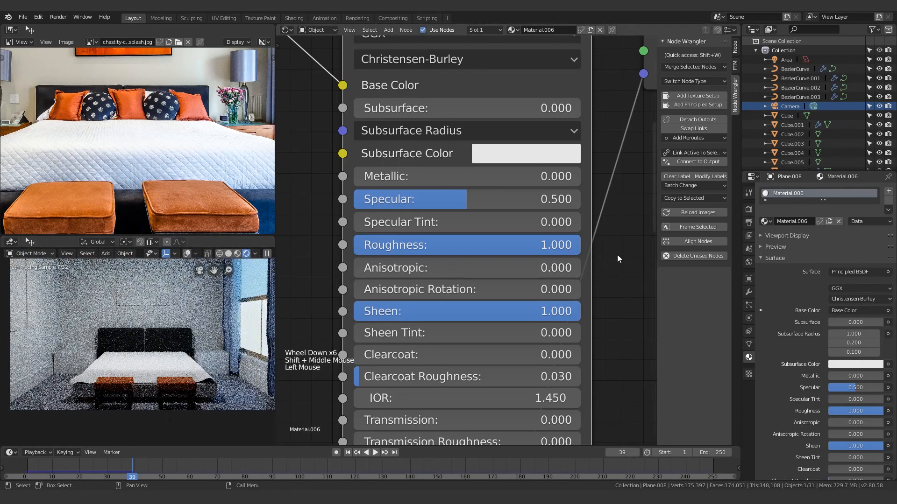
key("shift+F3")
left_click(535, 245)
key("shift+F5")
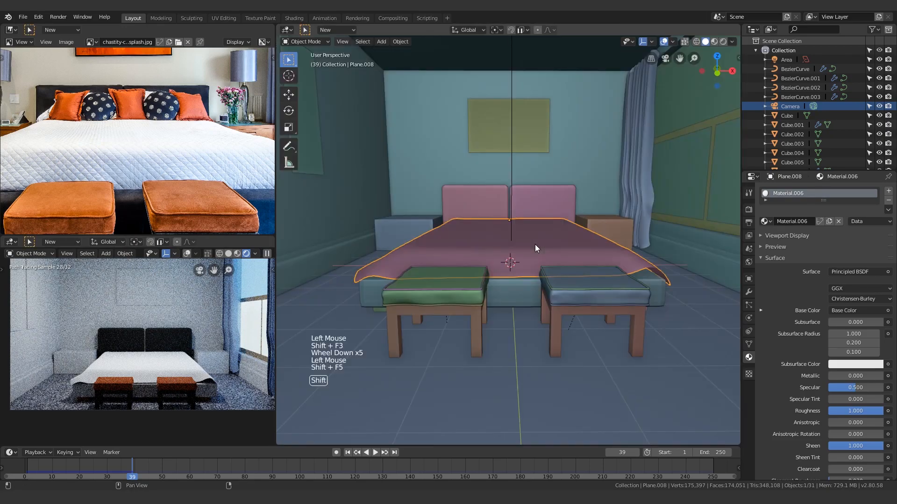
Deselect everything and inspect the draped bed and headboard area up close
scroll(534, 242, "down", 7)
middle_click_drag(533, 203, 492, 301)
scroll(542, 210, "up", 9)
scroll(455, 285, "down", 1)
key("alt+a")
scroll(492, 285, "up", 5)
middle_click_drag(493, 270, 535, 326, "shift")
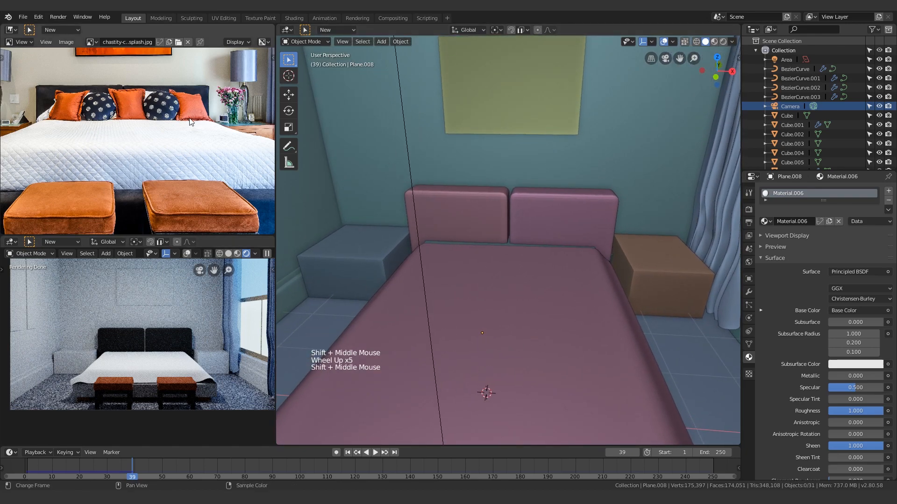
middle_click_drag(495, 298, 483, 371, "shift")
middle_click_drag(425, 357, 573, 207, "shift")
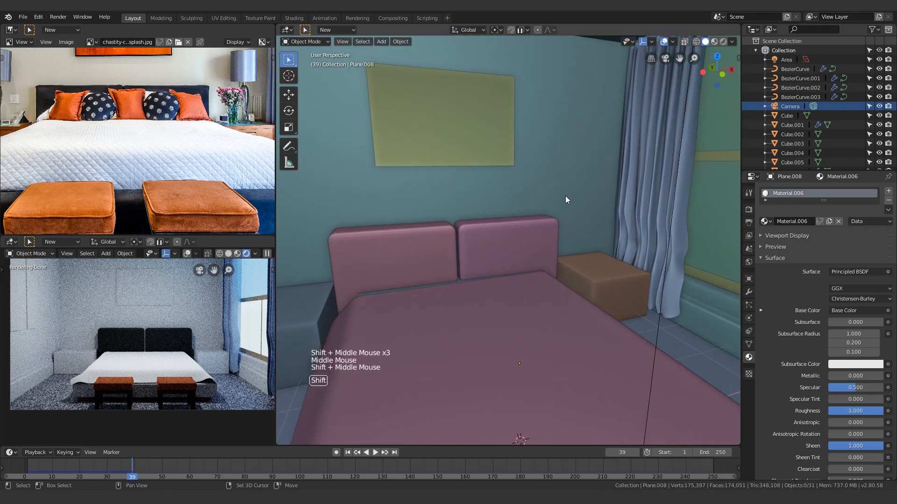
Import the cushion model 1.fbx from the cushion folder
left_click(20, 17)
mouse_move(96, 189)
left_click(140, 201)
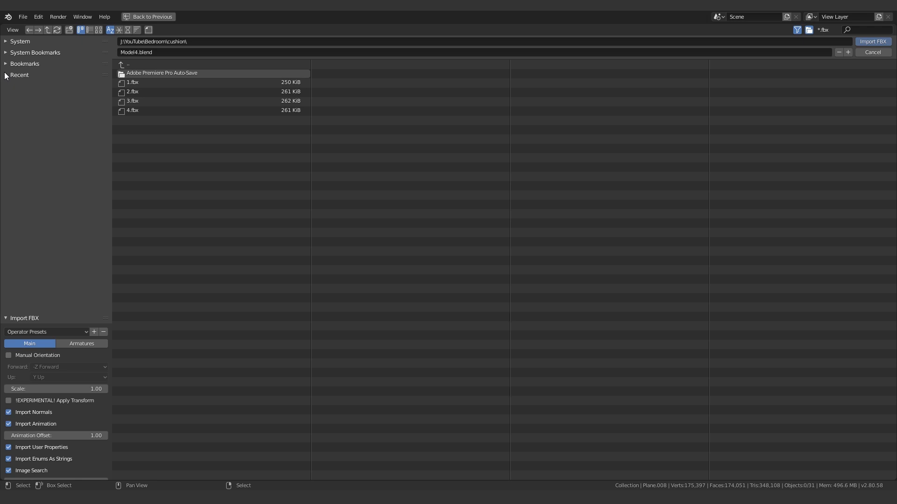
double_click(148, 82)
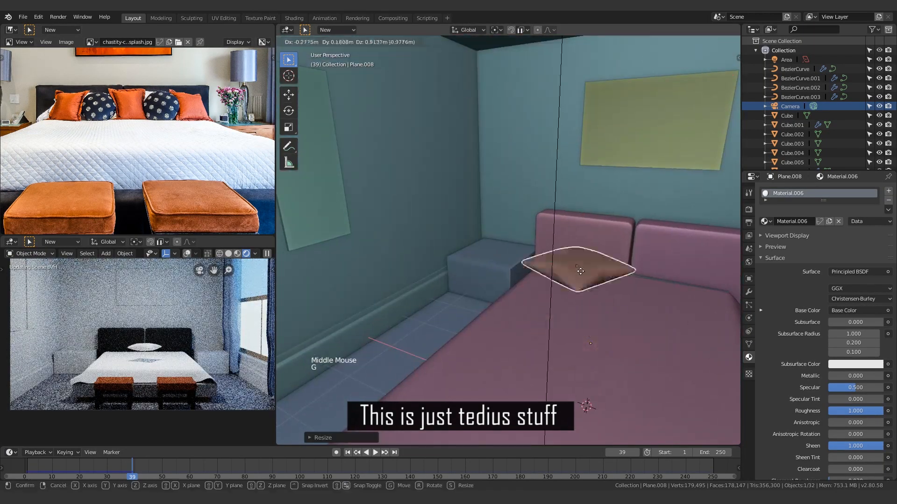
Place the imported cushion above the bed near the headboard and rotate it upright
left_click(580, 271)
key("r")
left_click(569, 371)
scroll(537, 290, "up", 8)
middle_click_drag(568, 327, 497, 281)
scroll(498, 281, "down", 7)
Turn on snapping, move the cushion into place on the bed, and turn snapping off again
left_click(511, 30)
left_click(523, 30)
left_click(519, 252)
middle_click_drag(369, 234, 448, 220)
key("g")
left_click(496, 320)
left_click(511, 30)
Extrude the cushion's outer seam loop and scale it outward to about 1.18 with proportional editing disabled, forming a flange
scroll(438, 208, "up", 2)
middle_click_drag(468, 276, 440, 242)
key("alt+a")
left_click(438, 282)
key("Tab")
key("alt+a")
scroll(457, 212, "up", 2)
left_click(433, 210, "alt+shift")
scroll(402, 198, "down", 3)
scroll(448, 253, "up", 1)
key("e")
key("s")
right_click(476, 294)
left_click(538, 30)
left_click(544, 41)
key("s")
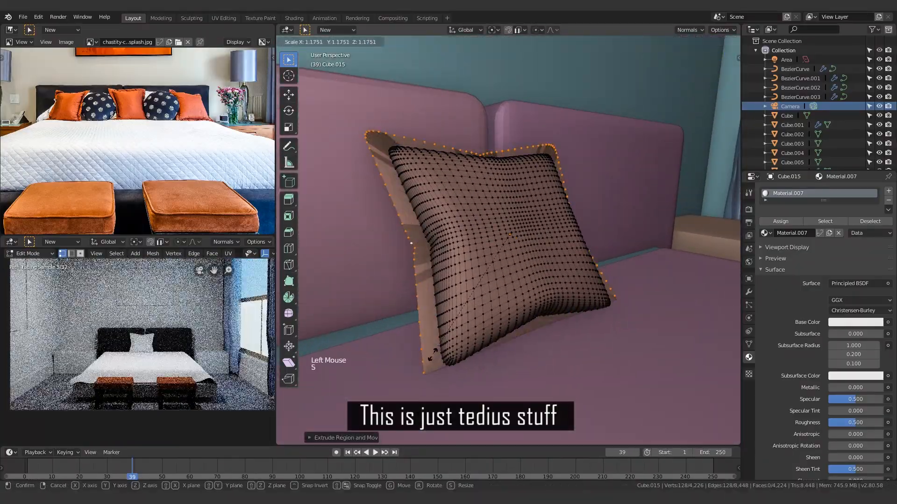
key("Tab")
Shift an edge on the cushion's flange in Edit Mode using edge selection, and return to Object Mode
scroll(444, 234, "up", 8)
key("Tab")
key("alt+a")
middle_click_drag(452, 196, 399, 288)
key("2")
left_click(400, 286)
middle_click_drag(449, 261, 467, 168)
key("g")
scroll(495, 245, "down", 8)
key("Tab")
middle_click_drag(467, 168, 443, 225, "shift")
scroll(156, 349, "down", 3)
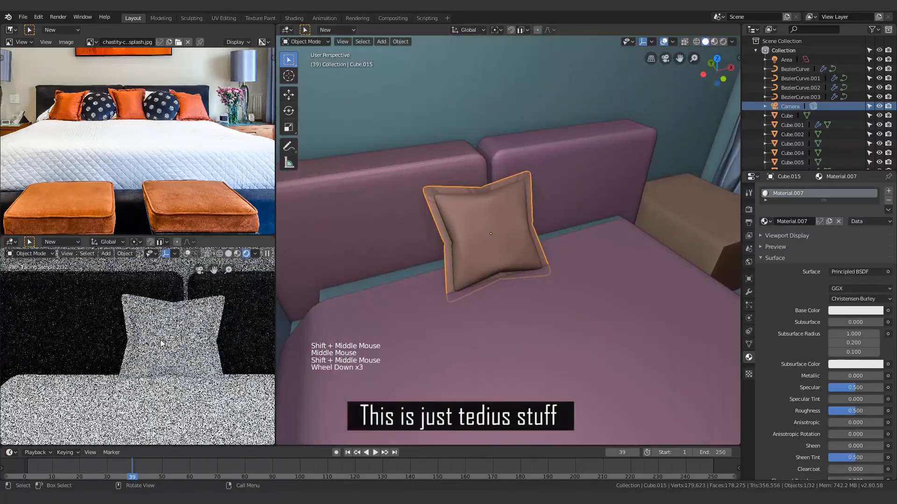
Reposition the flanged cushion against the headboard, using the enlarged pillows in the reference photo as a guide
middle_click_drag(376, 197, 531, 253)
key("g")
left_click(593, 255)
scroll(100, 86, "up", 5)
middle_click_drag(99, 85, 234, 145, "shift")
middle_click_drag(112, 108, 138, 167, "shift")
middle_click_drag(551, 239, 551, 212)
key("g")
Snap the 3D cursor to the cushion, add a cube there, scale it down and move it beside the headboard
key("shift+s")
middle_click_drag(589, 246, 561, 281)
key("shift+a")
key("s")
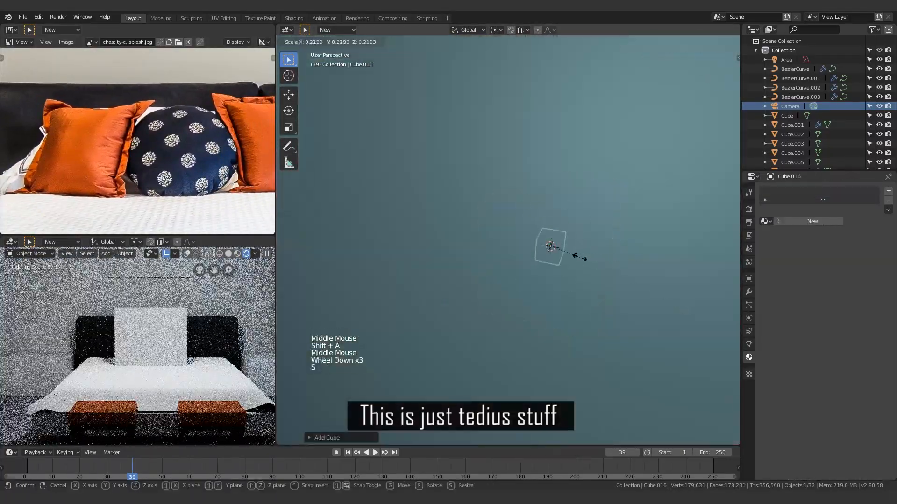
scroll(570, 252, "up", 3)
key("g")
left_click(504, 271)
Stretch the new cube along X into a long box running along the headboard
middle_click_drag(504, 271, 468, 306)
key("s")
key("x")
left_click(699, 57)
middle_click_drag(472, 224, 541, 189)
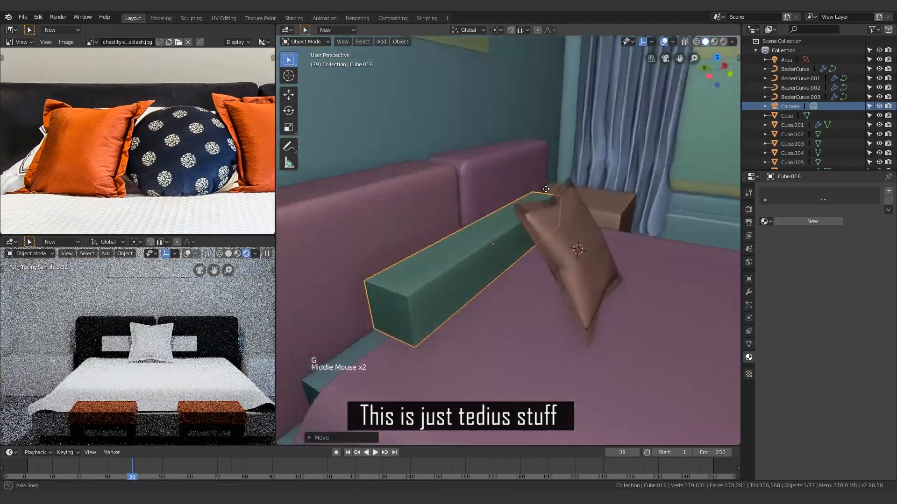
Move the long box vertically to rest on the bed and enable Collision physics on it
key("g")
key("z")
left_click(501, 314)
left_click(749, 318)
left_click(795, 213)
Add a plane at the box, position and scale it to cover the box, and enable Cloth physics on it
key("shift+s")
middle_click_drag(484, 280, 439, 299)
key("shift+a")
key("g")
mouse_move(518, 336)
middle_mouse_down()
mouse_move(603, 312)
mouse_move(523, 323)
middle_mouse_up()
key("s")
left_click(795, 223)
Apply the bed blanket's Cloth modifier and return the timeline to frame 1
middle_click_drag(588, 275, 557, 284)
scroll(561, 266, "down", 3)
left_click(640, 280)
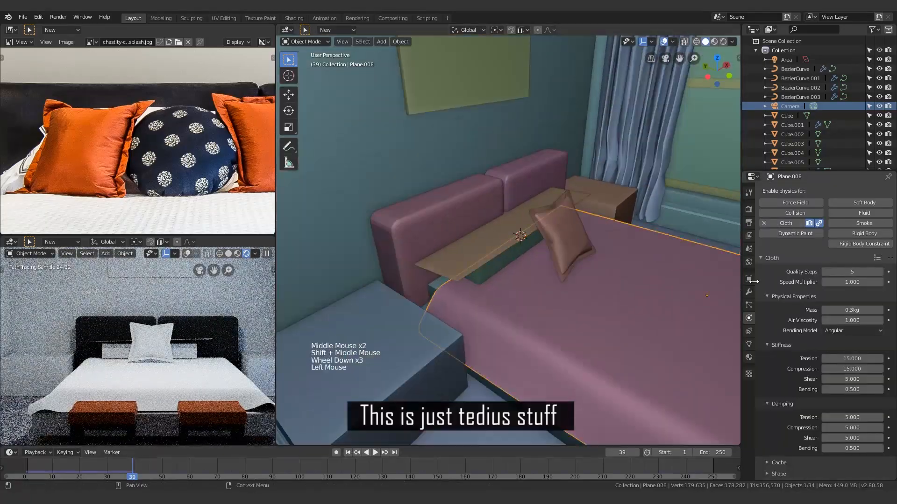
left_click(749, 292)
left_click(777, 305)
left_click(347, 452)
Raise the cloth plane above the bed and rescale the collision box along Z beneath it
left_click(514, 225)
scroll(524, 256, "up", 3)
middle_click_drag(551, 234, 506, 224)
scroll(524, 257, "down", 3)
left_click(514, 256)
key("s")
key("z")
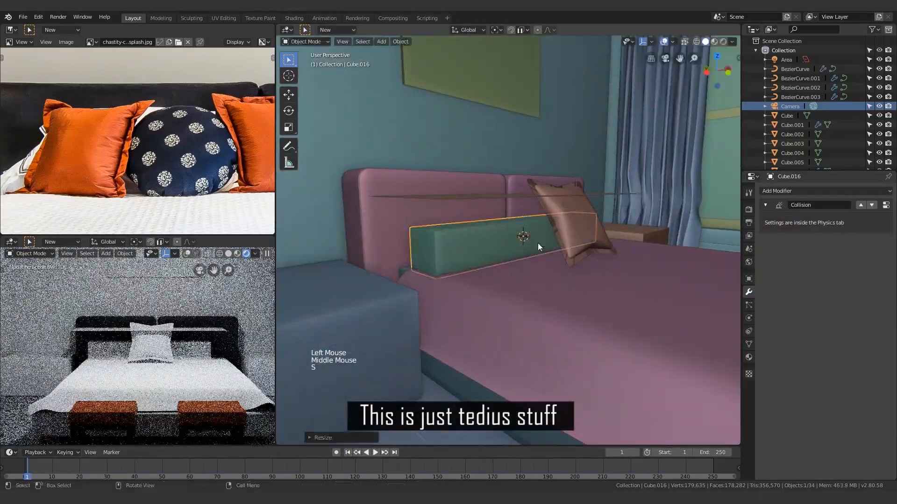
left_click(506, 271)
Add a Simple Subdivision Surface modifier with 4 viewport levels to the cloth plane, placed before its Cloth modifier
middle_click_drag(506, 271, 528, 298)
left_click(551, 201)
left_click(810, 191)
left_click(716, 347)
left_click(861, 246)
left_click(858, 232)
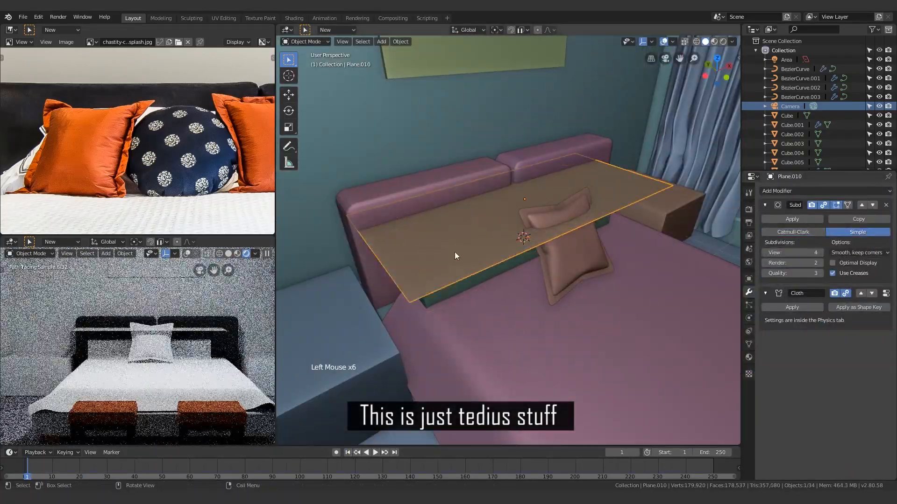
Play the cloth simulation to frame 23 and examine the draped plane's mesh in wireframe shading
key("z")
key("z")
key("shift+space")
key("shift+space")
key("shift+z")
key("shift+z")
key("z")
key("z")
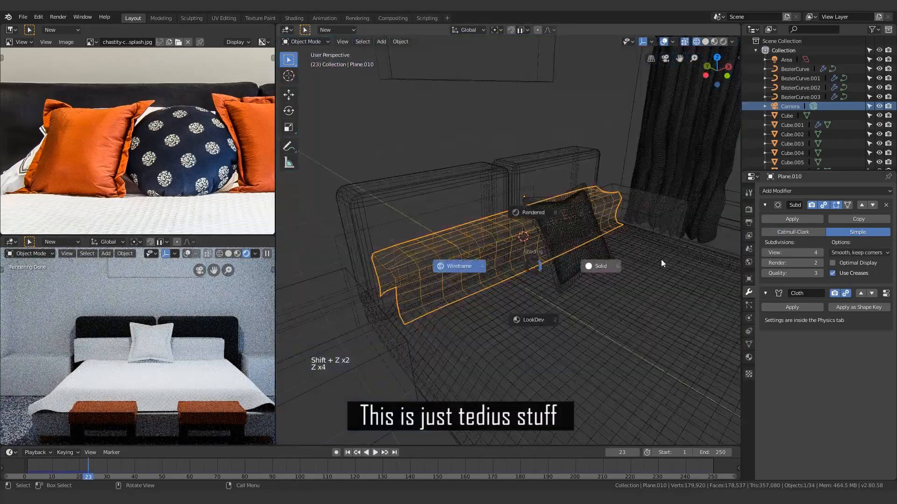
key("z")
key("z")
Set the cloth plane's viewport subdivisions to 5 and return the timeline to frame 1
left_click(820, 252)
key("KP_Decimal")
left_click(348, 452)
Shift the collision box along X and rerun the cloth simulation to frame 65
middle_click_drag(467, 281, 518, 266)
left_click(434, 269)
key("g")
key("x")
left_click(458, 270)
left_click(376, 452)
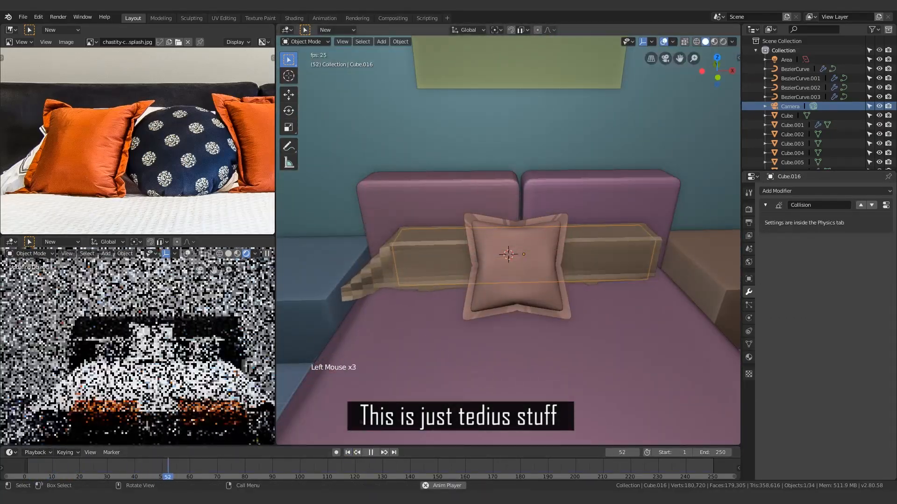
key("shift+space")
Shade the draped cloth smooth and add another Subdivision Surface modifier to it
scroll(60, 299, "up", 3)
middle_click_drag(419, 263, 514, 254, "shift")
scroll(514, 254, "up", 2)
left_click(629, 259)
left_click(630, 259)
left_click(400, 42)
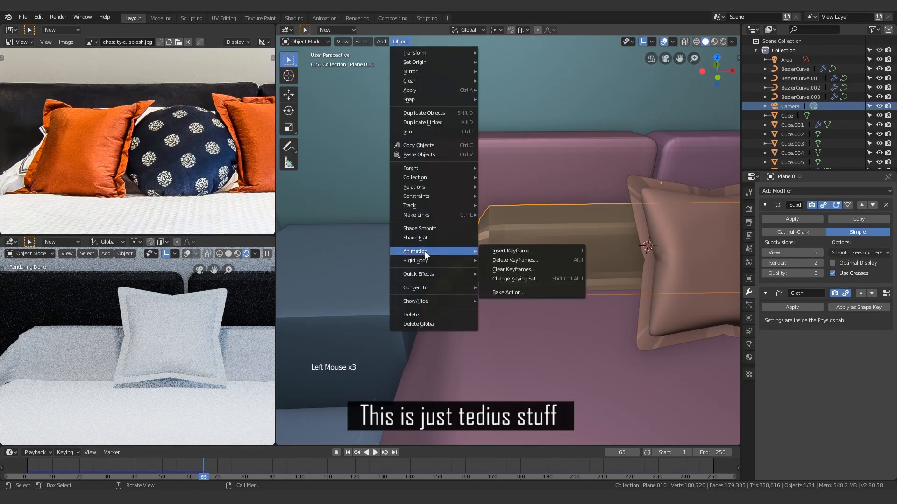
left_click(421, 227)
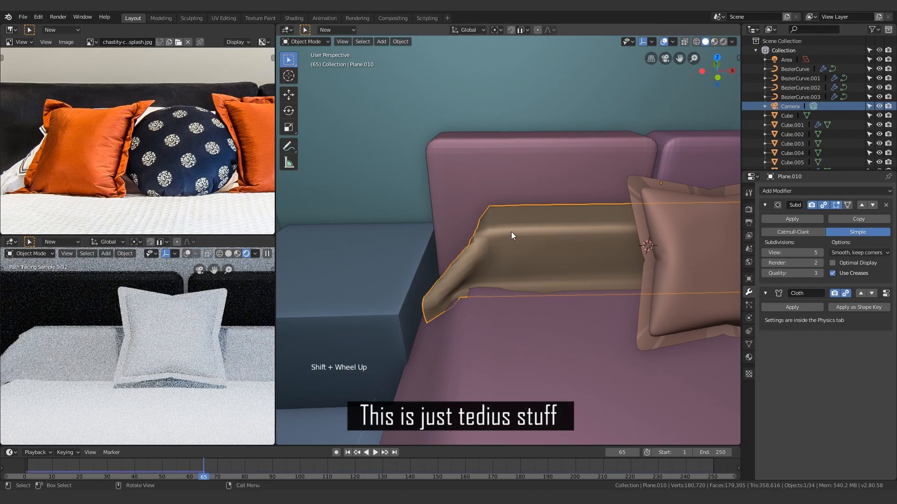
left_click(825, 191)
left_click(726, 345)
middle_click_drag(633, 264, 616, 278, "shift")
scroll(537, 233, "down", 4)
Set the flanged cushion material's base color to orange
left_click(537, 234)
scroll(537, 234, "up", 4)
left_click(749, 357)
left_click(856, 312)
Reposition the orange cushion against the draped roll at the headboard
scroll(438, 181, "down", 2)
middle_click_drag(532, 271, 509, 224, "shift")
key("g")
left_click(500, 187)
Duplicate the cushion toward the window side of the bed and rotate the copy about Z
middle_click_drag(523, 228, 462, 231)
scroll(462, 222, "down", 2)
key("shift+d")
left_click(626, 219)
key("r")
key("z")
left_click(659, 171)
middle_click_drag(660, 171, 627, 215)
Adjust the duplicated cushion's position along Y against the headboard
key("g")
key("g")
key("y")
left_click(612, 215)
Duplicate the cushion to the opposite side of the bed, adjust it along Y and rotate it about Z
key("shift+d")
left_click(301, 255)
middle_click_drag(302, 255, 470, 181, "shift")
key("g")
key("y")
left_click(535, 233)
key("r")
key("z")
left_click(499, 254)
Add a circle mesh for the round cushion and move it along X to the open area above the bed
scroll(499, 254, "down", 4)
scroll(467, 210, "up", 5)
key("shift+a")
mouse_move(470, 180)
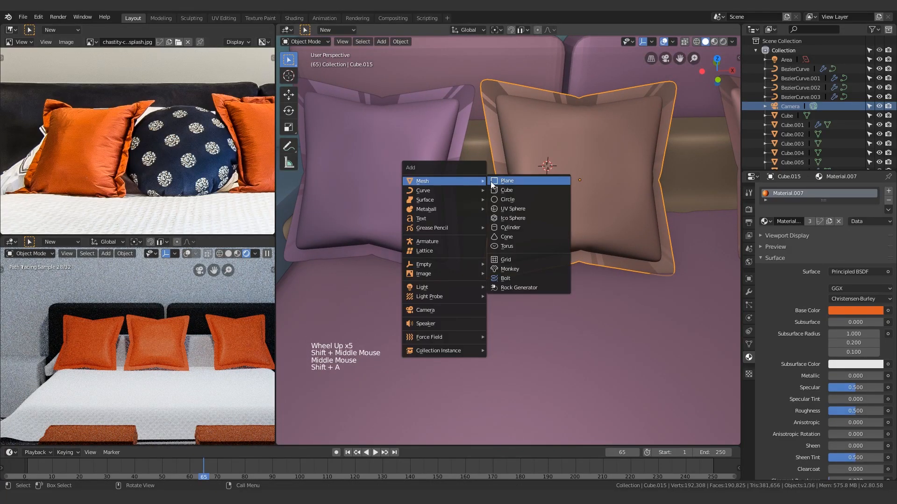
left_click(520, 195)
middle_click_drag(522, 211, 606, 257)
scroll(607, 257, "down", 2)
scroll(607, 257, "down", 3)
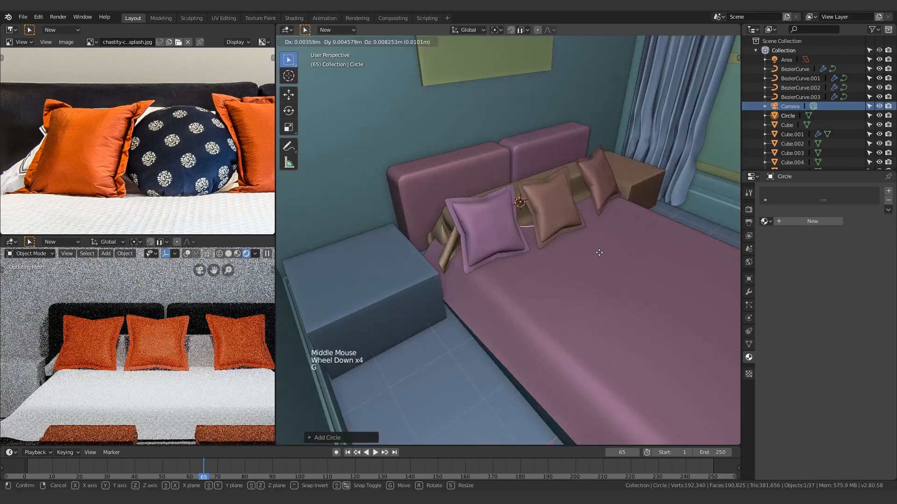
key("g")
key("x")
left_click(698, 335)
middle_click_drag(699, 336, 549, 257)
scroll(546, 257, "up", 2)
middle_click_drag(458, 265, 599, 294, "shift")
Fill the circle with a face and extrude it upward into a thick disc in Edit Mode
key("Tab")
key("a")
key("f")
key("e")
left_click(581, 243)
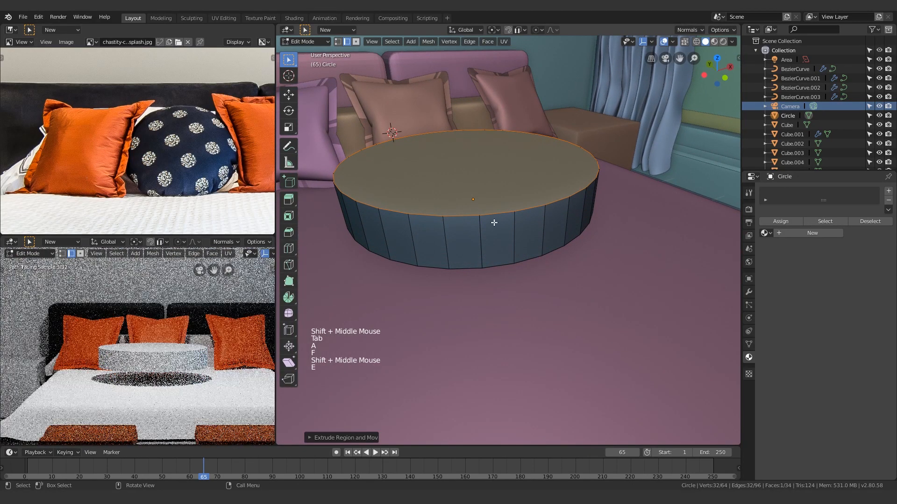
key("Tab")
Give the disc a level 1 Subdivision Surface modifier
left_click(764, 221)
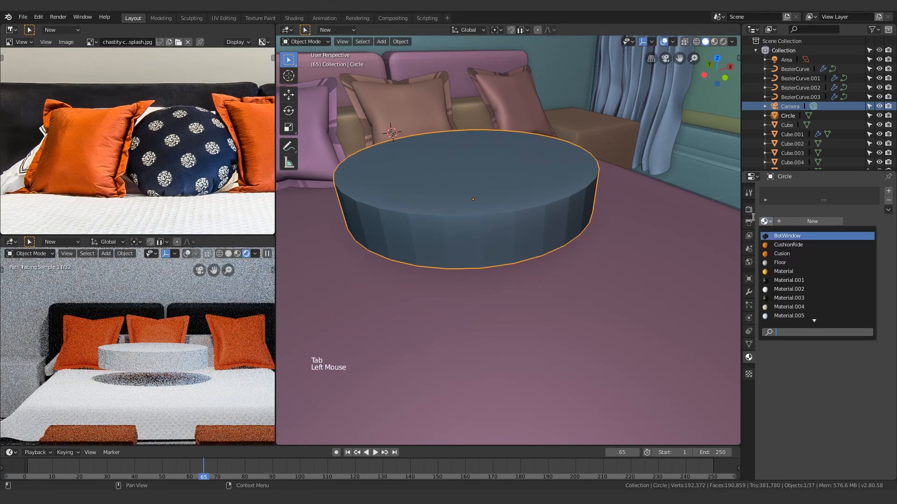
left_click(470, 226)
key("ctrl+1")
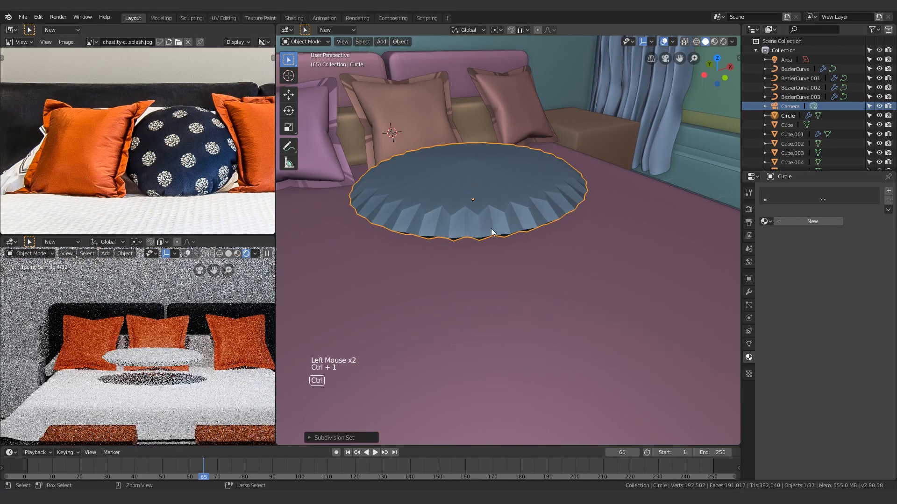
Add a Bevel modifier to the disc and place it before the Subdivision Surface modifier
left_click(749, 292)
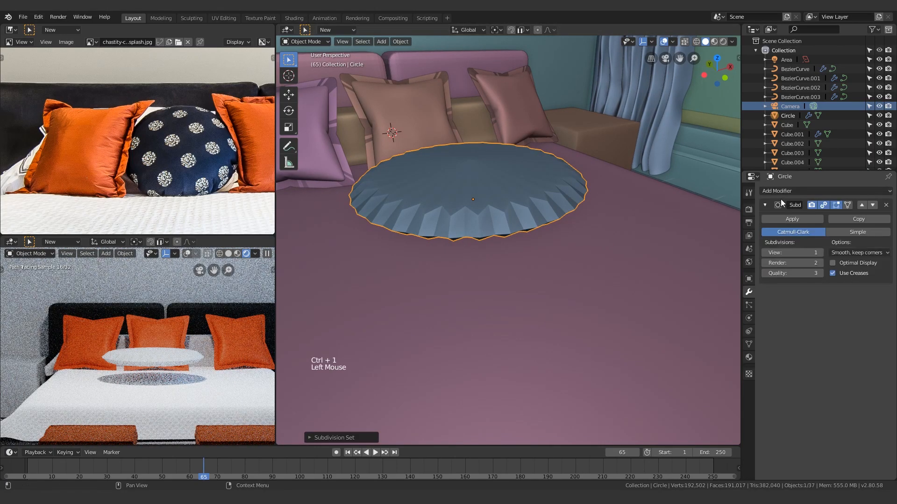
left_click(783, 193)
left_click(724, 222)
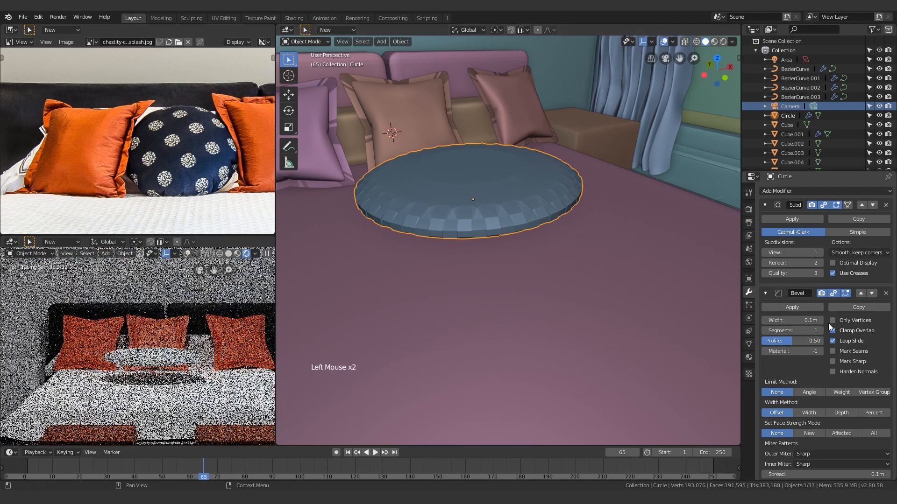
scroll(853, 226, "down", 3)
scroll(854, 206, "up", 3)
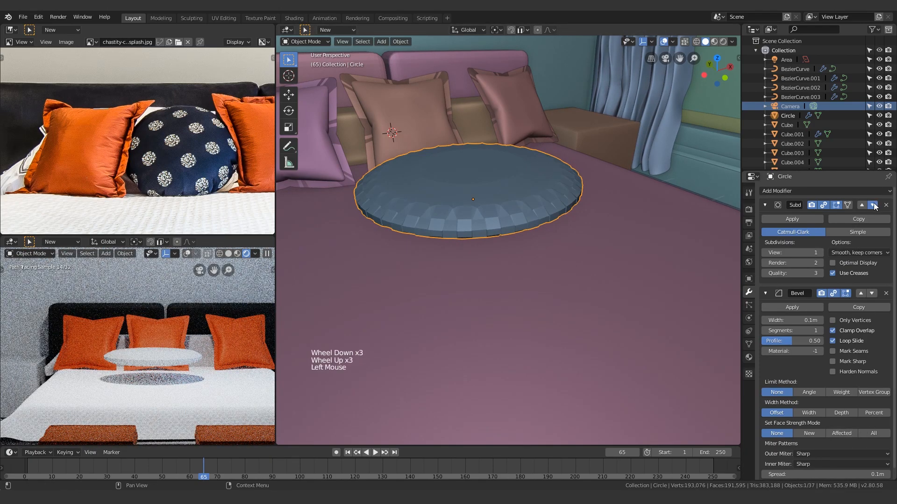
left_click(873, 204)
middle_click_drag(498, 220, 542, 224)
left_click(542, 224)
middle_click_drag(650, 246, 623, 240)
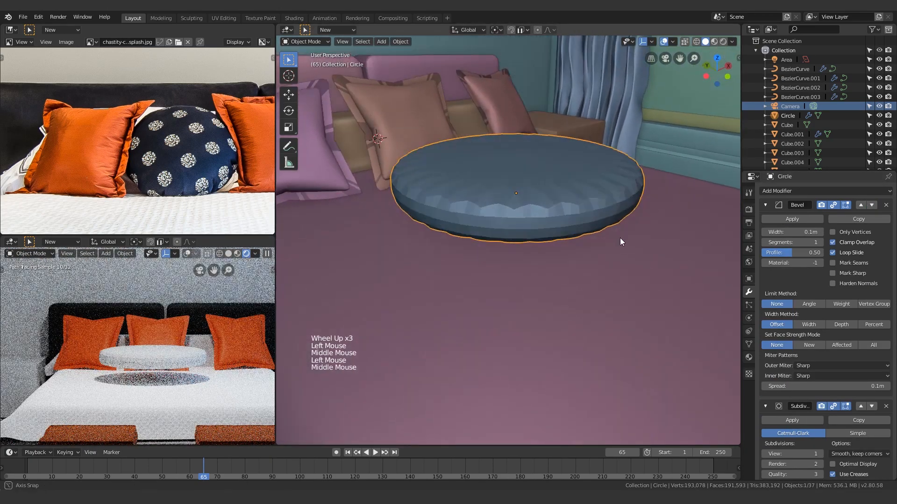
middle_click_drag(722, 264, 736, 286, "shift")
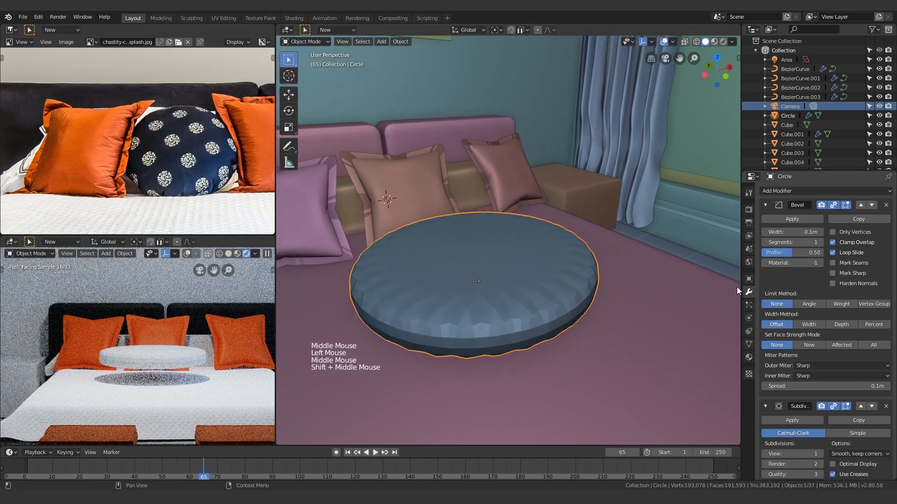
Set the disc's Bevel modifier to 2 segments and poke its top and bottom faces into triangle fans
left_click(819, 242)
key("Tab")
key("1")
key("3")
left_click(509, 304)
middle_click_drag(509, 304, 493, 381)
middle_click_drag(495, 338, 494, 337)
middle_click_drag(522, 291, 536, 268)
key("space")
key("Return")
key("Tab")
Rescale the disc slightly and rotate it about the global Z axis
scroll(536, 276, "down", 2)
scroll(534, 283, "up", 3)
left_click(535, 283)
key("s")
key("z")
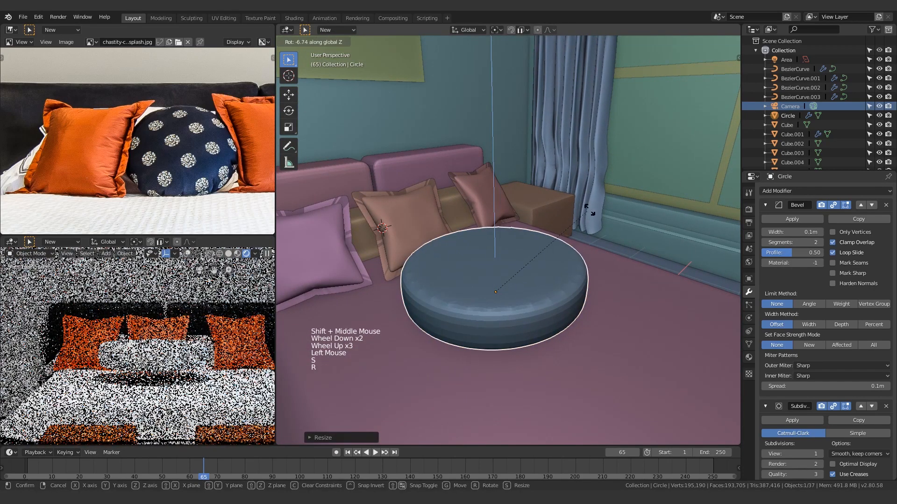
middle_click_drag(572, 204, 558, 221)
Move a single vertex on the disc's upper rim inward in Edit Mode to dent the cushion's edge
scroll(506, 220, "up", 2)
key("Tab")
key("1")
left_click(524, 270)
scroll(520, 189, "up", 1)
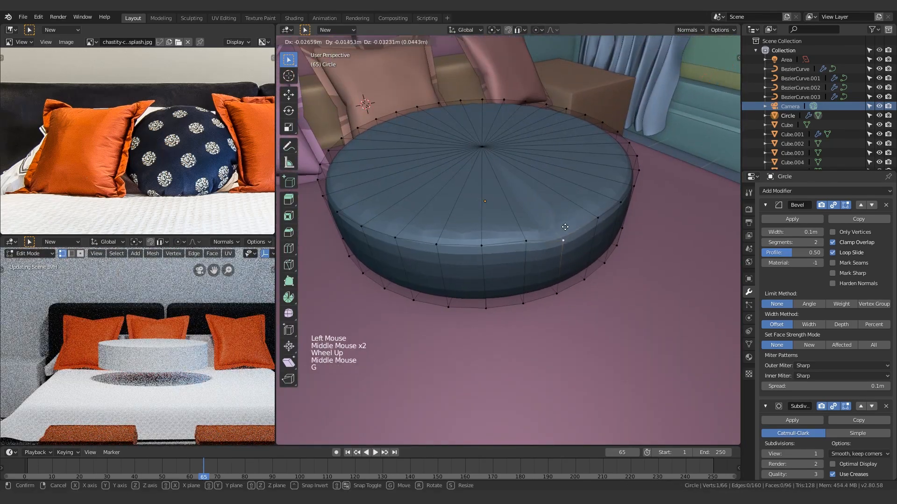
key("Tab")
middle_click_drag(568, 224, 561, 242)
left_click(561, 243)
key("Tab")
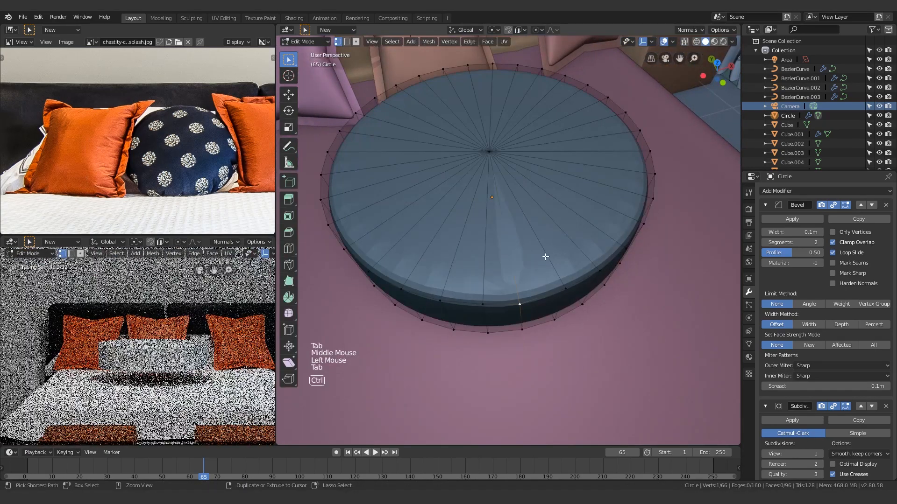
key("ctrl+z")
key("ctrl+z")
key("Tab")
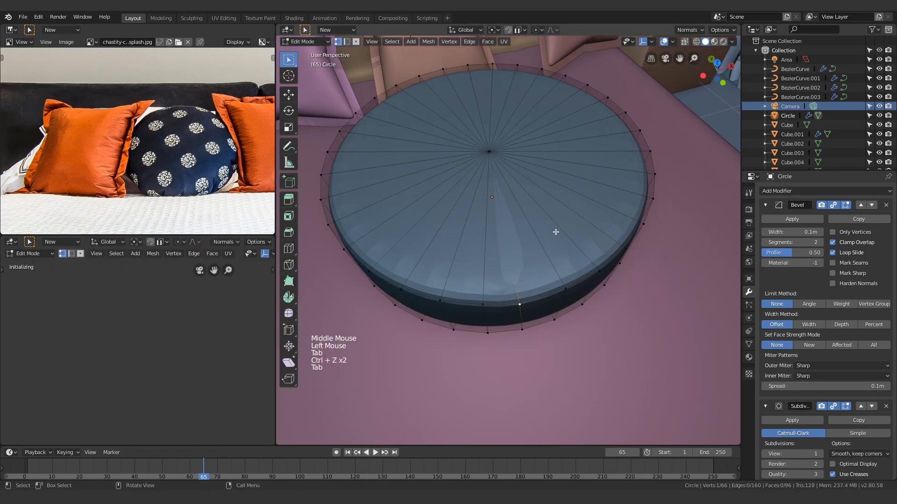
Extend the selection to four spaced vertices on the upper rim and scale them inward for an uneven cushion outline
middle_click_drag(555, 232, 551, 264)
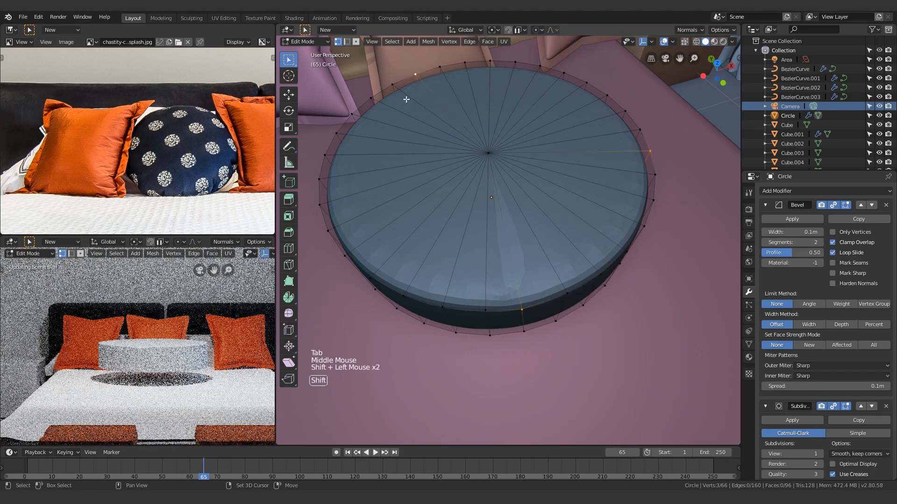
middle_click_drag(466, 244, 496, 182)
key("g")
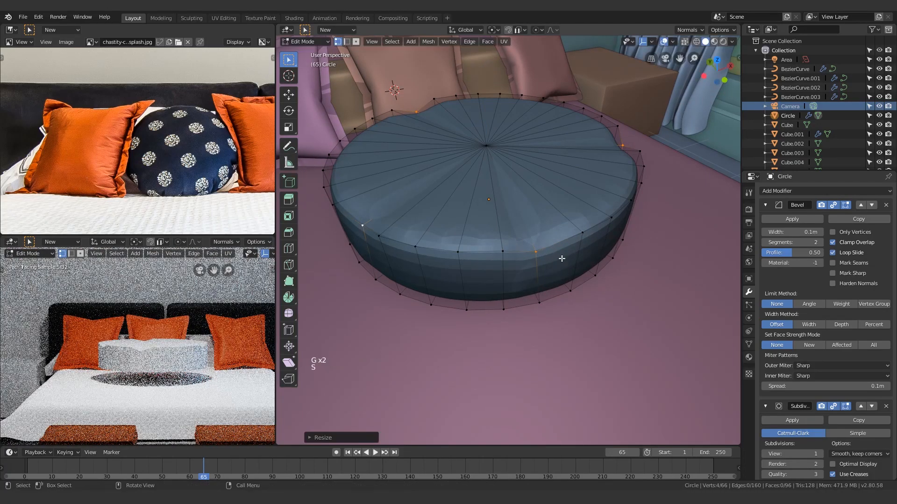
key("Tab")
Scale the whole round cushion down in Object Mode to suit the square cushions on the bed
left_click(596, 220)
middle_click_drag(597, 220, 617, 244)
scroll(553, 260, "down", 5)
key("s")
left_click(535, 202)
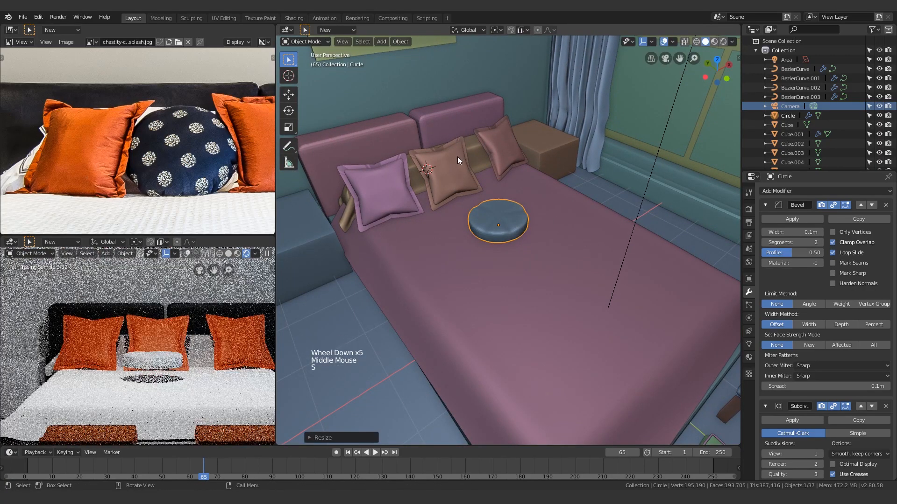
Rotate the round cushion about the X axis so it stands upright facing the foot of the bed
middle_click_drag(457, 159, 463, 184)
key("r")
key("x")
left_click(527, 145)
Move the round cushion to the headboard between the centre and right square cushions, adjusting its position and rotation
middle_click_drag(520, 239, 483, 282)
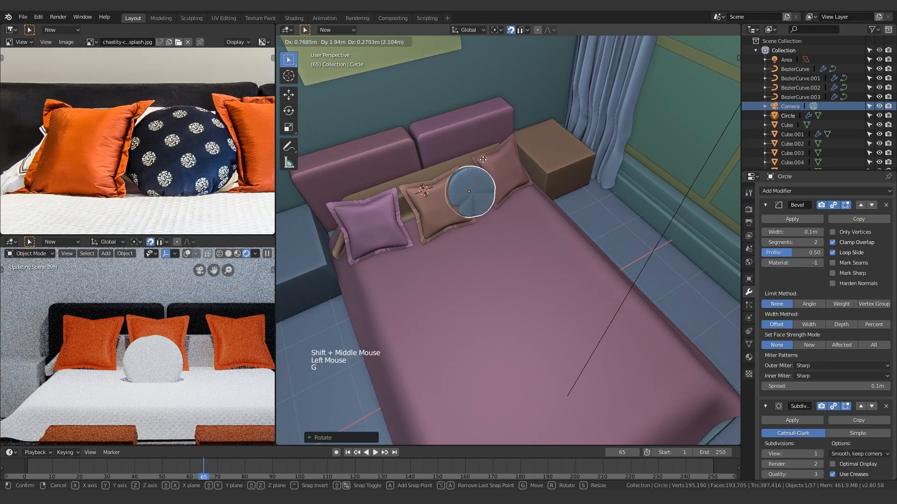
left_click(506, 149)
scroll(481, 168, "up", 5)
left_click(457, 203)
key("g")
left_click(509, 292)
key("g")
left_click(577, 247)
key("g")
left_click(579, 245)
key("r")
key("g")
Duplicate the round cushion and place the copy between the left and centre square cushions
left_click(442, 262)
key("shift+d")
middle_click_drag(442, 261, 522, 314)
left_click(522, 314)
key("g")
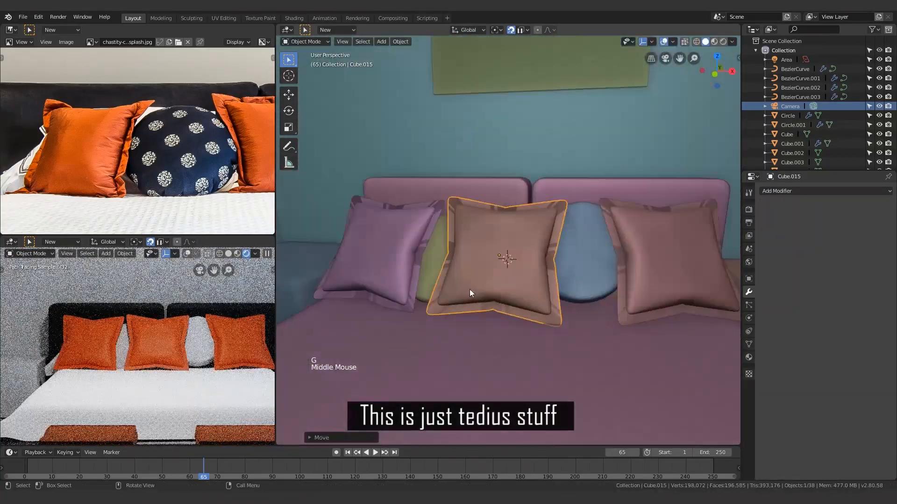
Give the original round cushion a new material with a dark navy base color and shade it smooth
left_click(812, 221)
left_click(855, 310)
middle_click_drag(385, 290, 404, 271, "shift")
left_click(401, 42)
left_click(419, 228)
scroll(560, 271, "up", 4)
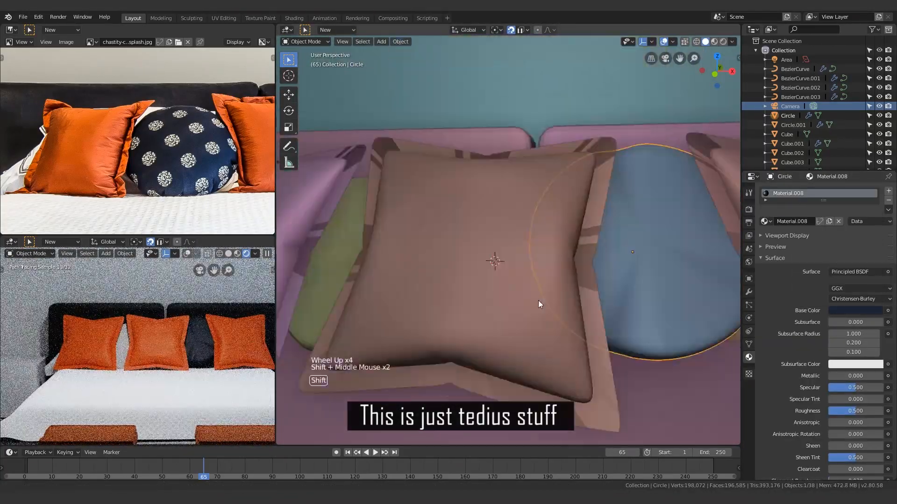
Shade the copied round cushion smooth and assign it the same navy Material.008
left_click(413, 206)
left_click(400, 42)
left_click(419, 229)
left_click(766, 222)
left_click(794, 280)
left_click(889, 200)
left_click(766, 222)
left_click(794, 298)
Adjust the size of the cushions and move the left square cushion along X towards the centre one
scroll(551, 262, "down", 10)
middle_click_drag(563, 269, 584, 299, "shift")
scroll(540, 269, "up", 6)
left_click(672, 234, "shift")
key("s")
key("s")
key("g")
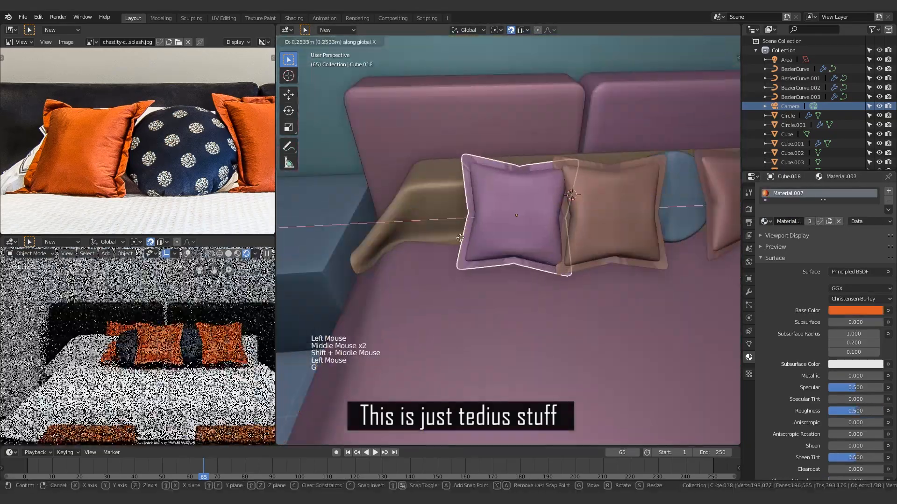
left_click(488, 224)
Turn off snapping and reposition the left cushions to tighten the row along the headboard
key("shift+Tab")
left_click(533, 210)
middle_click_drag(535, 213, 563, 242)
left_click(421, 200, "shift")
key("g")
key("alt+a")
scroll(386, 274, "down", 10)
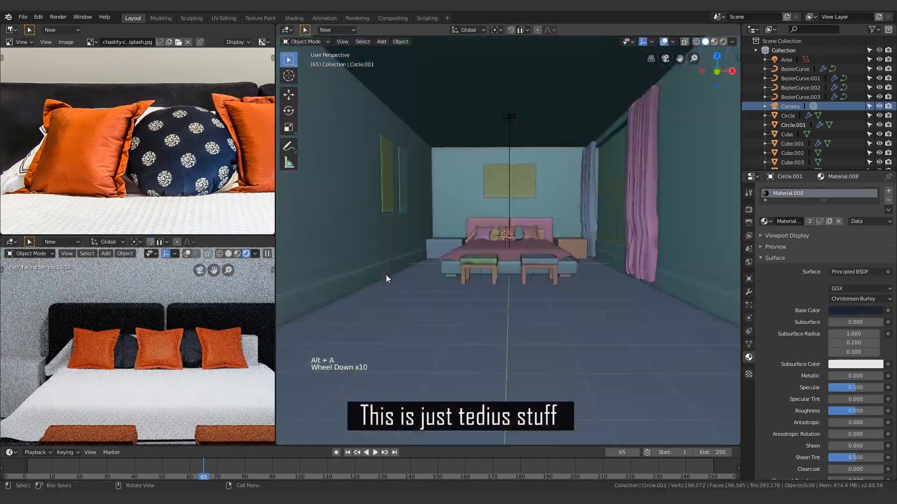
Box-select the lower flange edge of the centre square cushion in Edit Mode and move it along Z
scroll(386, 274, "up", 8)
scroll(57, 368, "down", 5)
scroll(57, 370, "up", 8)
scroll(498, 230, "up", 8)
left_click(497, 230)
key("Tab")
middle_click_drag(497, 230, 458, 289)
key("b")
left_click_drag(374, 261, 483, 294)
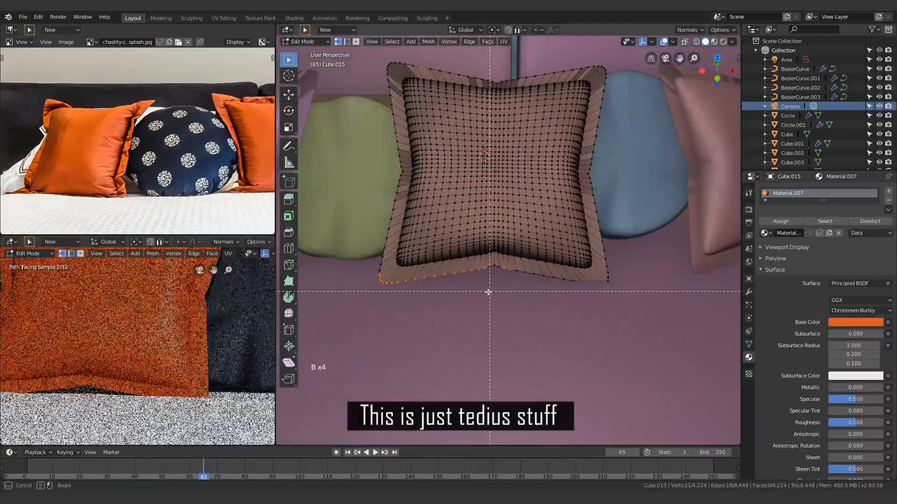
key("z")
middle_click_drag(529, 304, 426, 322)
key("g")
left_click(427, 331)
key("Tab")
Readjust the centre cushion's lower flange along Z and reposition the cushion on the bed
scroll(545, 316, "down", 6)
key("Tab")
scroll(494, 248, "up", 8)
key("g")
key("z")
left_click(490, 272)
middle_click_drag(489, 272, 476, 255)
key("Tab")
key("g")
left_click(471, 248)
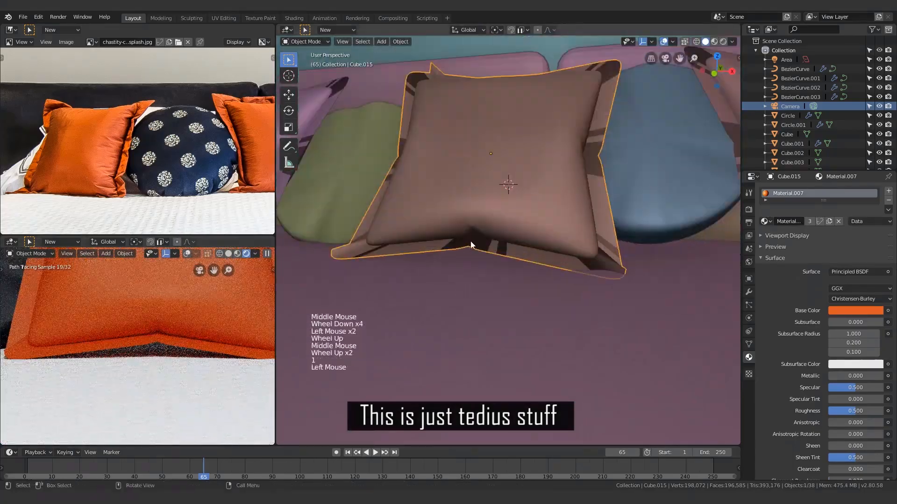
Move the middle vertex of the centre cushion's lower flange along Z with proportional editing enabled
key("Tab")
scroll(470, 243, "up", 4)
left_click(515, 235)
left_click(508, 31)
left_click(508, 31)
key("g")
key("z")
key("o")
left_click(523, 243)
scroll(514, 233, "down", 6)
scroll(155, 346, "down", 5)
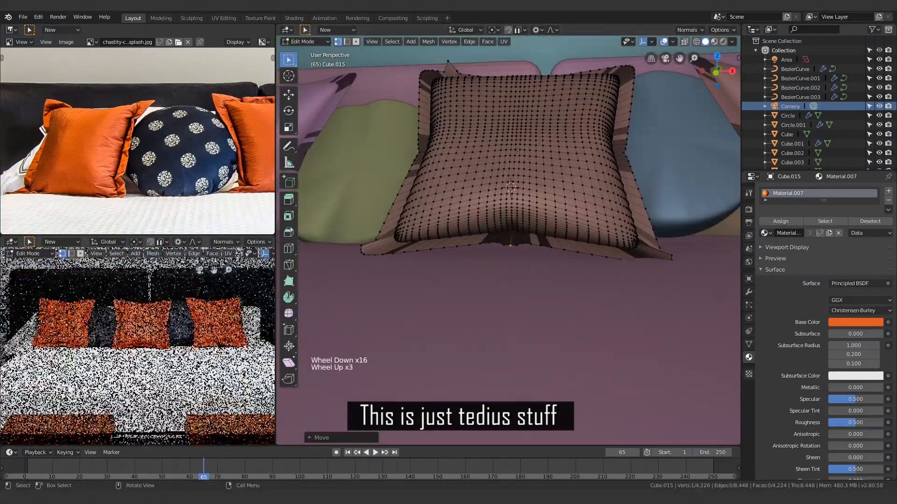
key("Tab")
scroll(405, 216, "up", 3)
scroll(405, 217, "down", 6)
middle_click_drag(514, 224, 570, 256)
left_click(748, 292)
left_click(794, 191)
left_click(701, 336)
scroll(486, 280, "up", 4)
key("Tab")
key("l")
key("Tab")
key("ctrl+z")
key("ctrl+z")
left_click(886, 205)
key("Tab")
Compare the whole rendered bedroom with the full reference photo
scroll(493, 269, "down", 10)
middle_click_drag(494, 271, 534, 266)
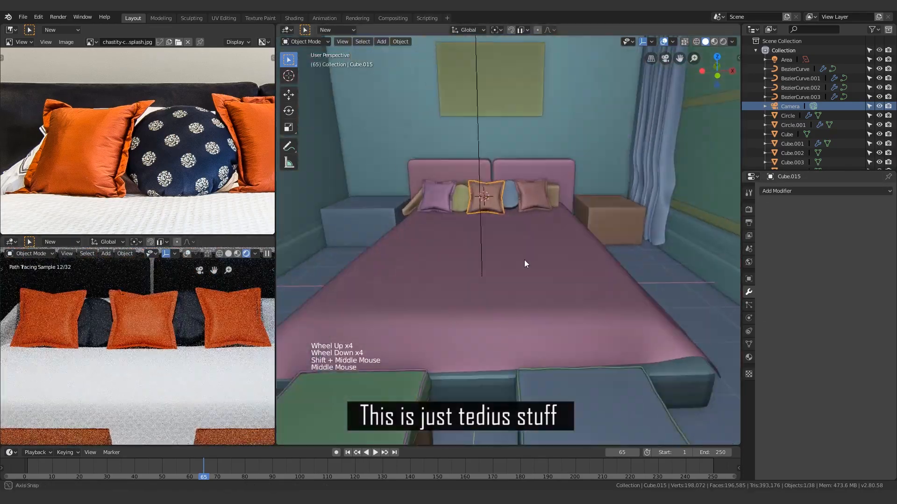
scroll(533, 266, "down", 4)
scroll(155, 145, "down", 6)
scroll(169, 344, "down", 4)
scroll(168, 341, "down", 3)
middle_click_drag(167, 341, 169, 345, "shift")
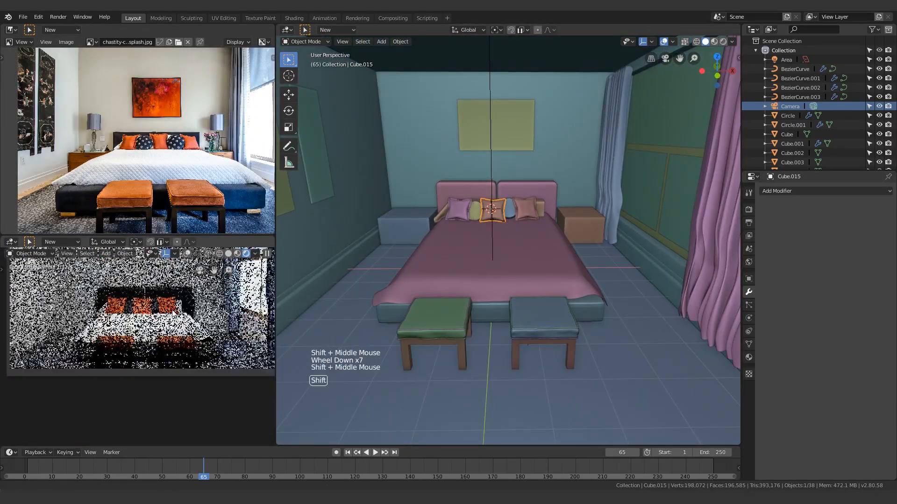
scroll(489, 146, "down", 3)
mouse_move(486, 144)
middle_mouse_down()
mouse_move(488, 116)
mouse_move(491, 182)
middle_mouse_up()
scroll(490, 182, "down", 5)
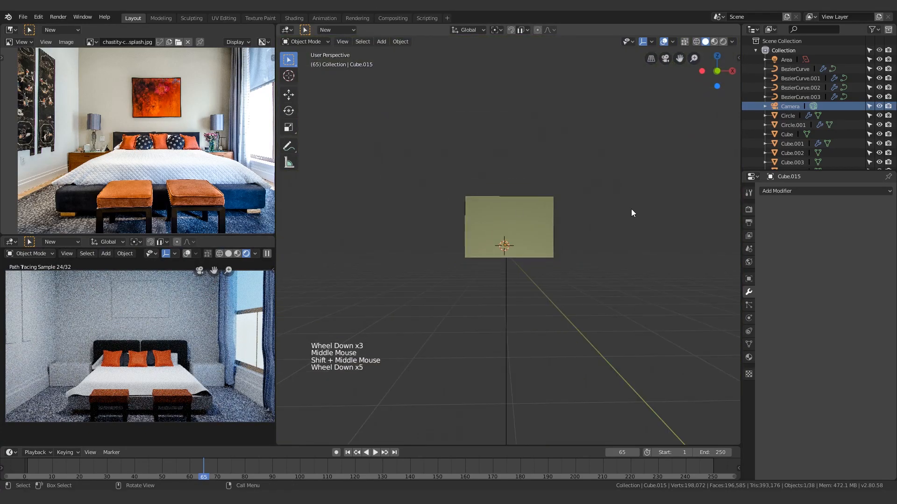
Enable backface culling in the viewport shading to see into the room through its walls and ceiling
left_click(731, 42)
left_click(679, 211)
middle_click_drag(607, 247, 554, 293)
left_click(587, 253)
Hide the area light above the bed to check the render without it, and undo the hiding
scroll(467, 292, "up", 5)
middle_click_drag(466, 291, 545, 184, "shift")
scroll(512, 286, "up", 3)
left_click(543, 187)
mouse_move(559, 227)
middle_mouse_down()
mouse_move(549, 241)
mouse_move(559, 232)
middle_mouse_up()
key("h")
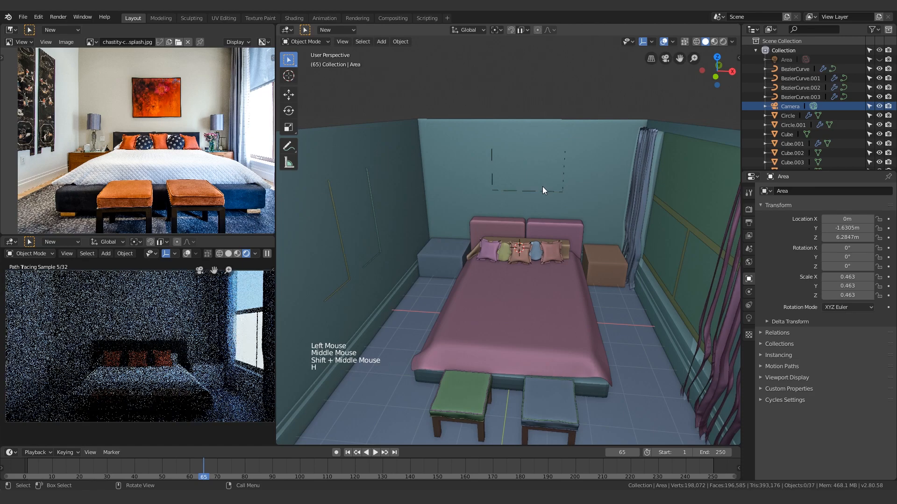
key("ctrl+z")
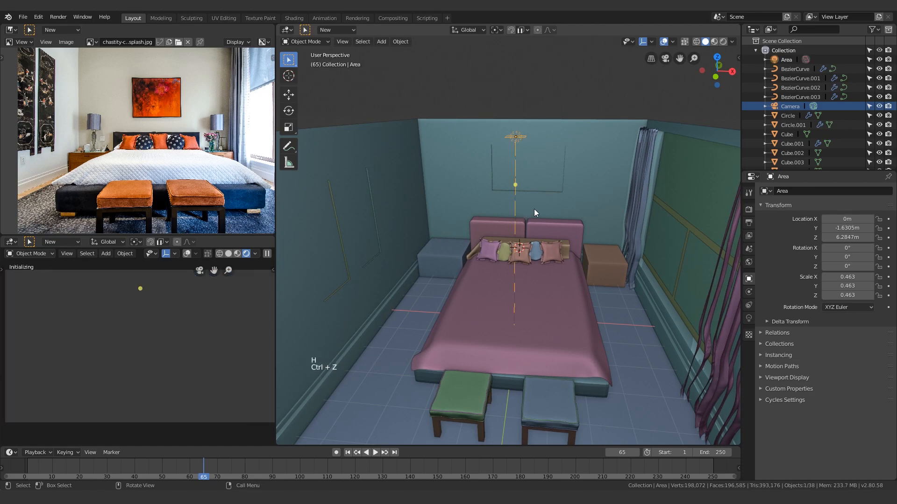
Set the area light's strength to 100
left_click(749, 319)
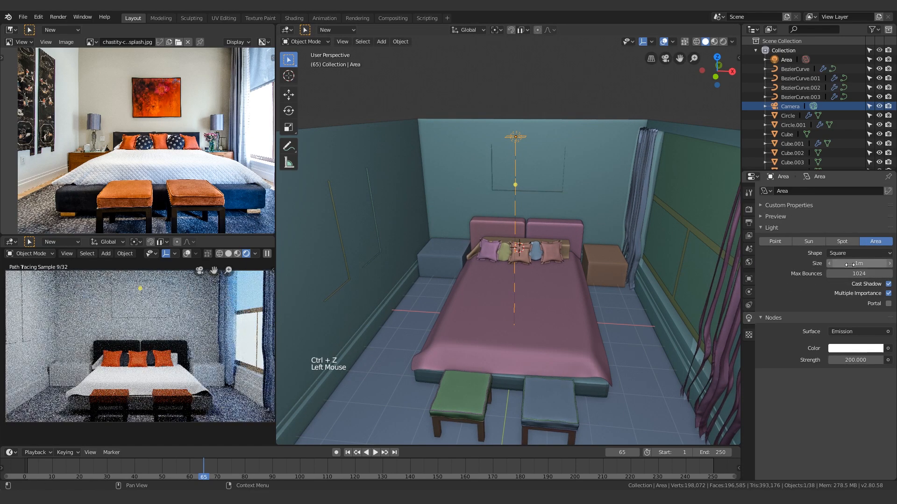
type("0")
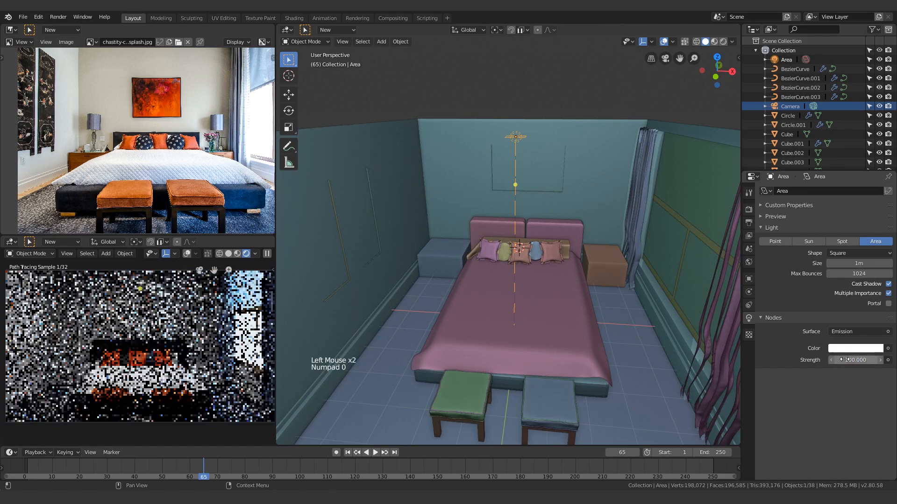
scroll(486, 276, "down", 3)
key("KP_5")
key("KP_0")
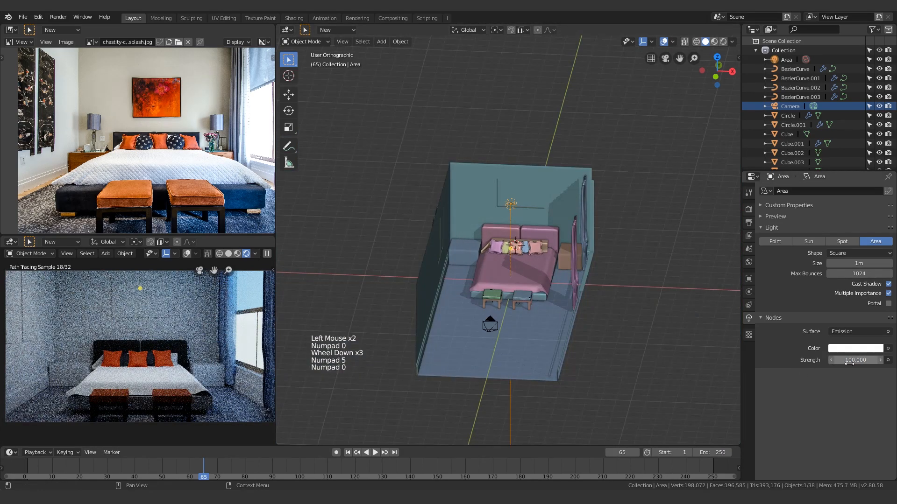
middle_click_drag(657, 312, 570, 310)
scroll(579, 310, "up", 2)
key("KP_5")
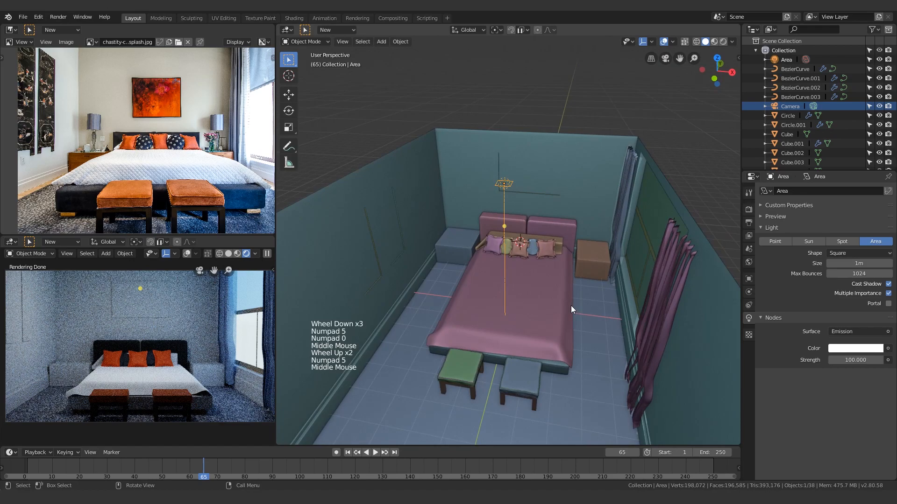
Try the area light at strength 50, compare the rendered room, and return the strength to 100
key("Return")
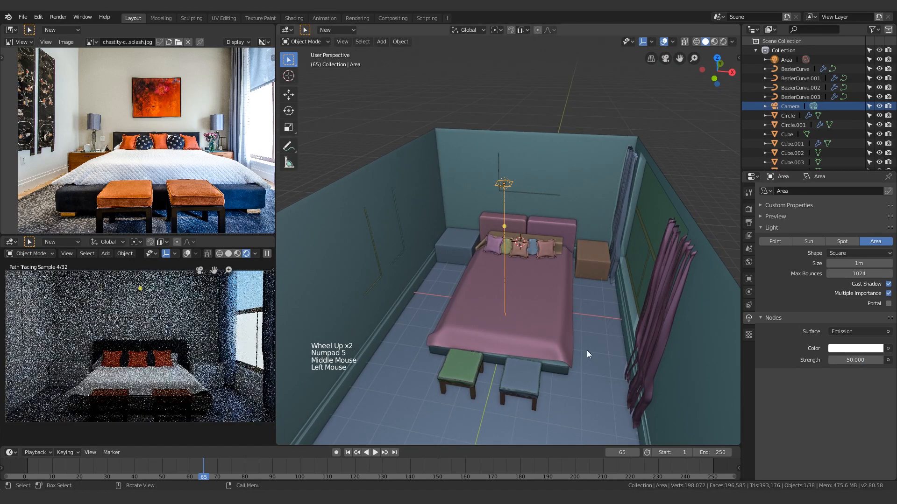
scroll(567, 348, "down", 5)
scroll(142, 402, "up", 4)
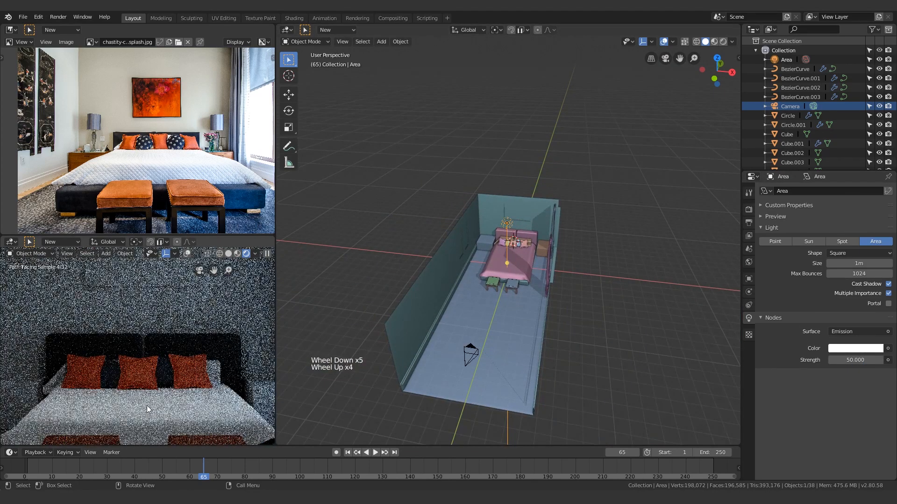
scroll(156, 394, "down", 5)
scroll(139, 352, "up", 2)
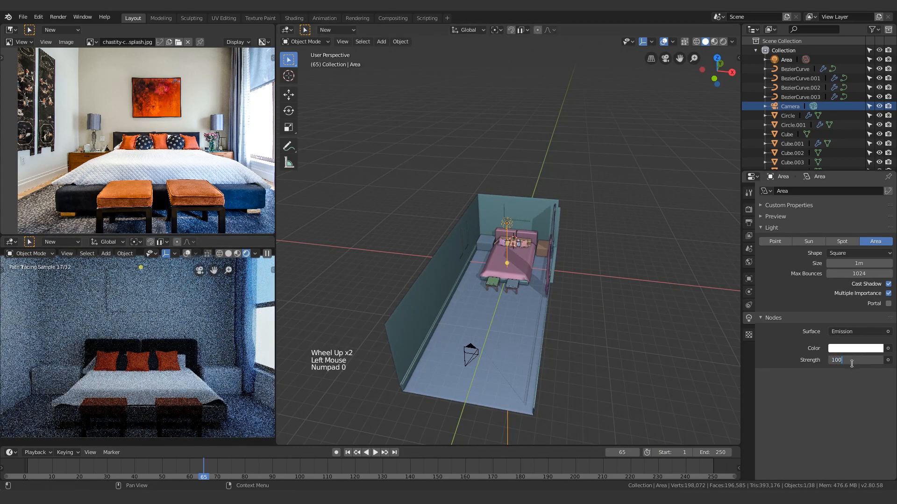
Try to lower the area light along Z towards the bed
middle_click_drag(557, 348, 529, 267)
scroll(520, 286, "up", 3)
scroll(529, 217, "up", 2)
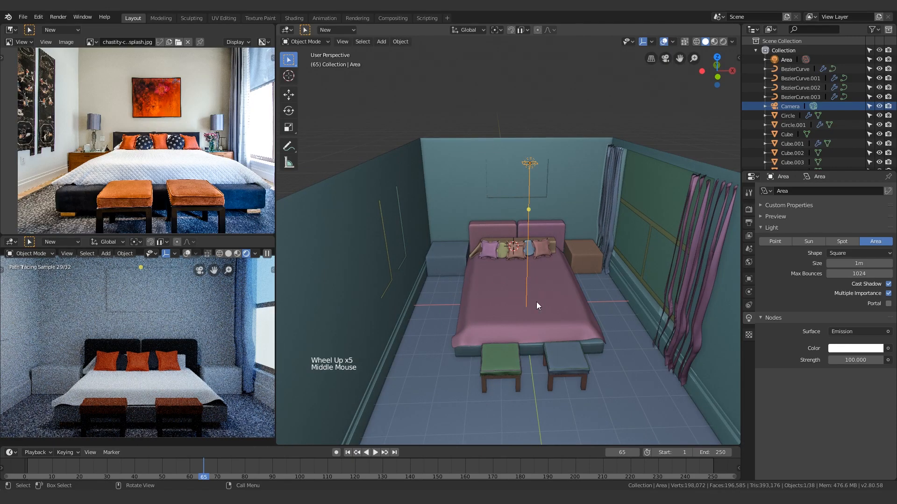
key("g")
key("z")
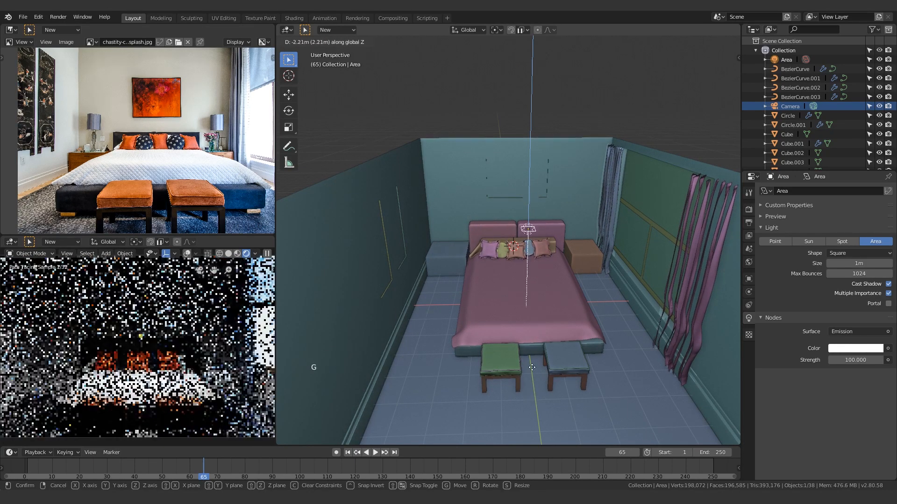
left_click(528, 320)
Set the area light's strength to 50 and its size to 1.06 m
middle_click_drag(526, 343, 515, 289, "shift")
scroll(512, 273, "down", 5)
middle_click_drag(509, 259, 520, 329)
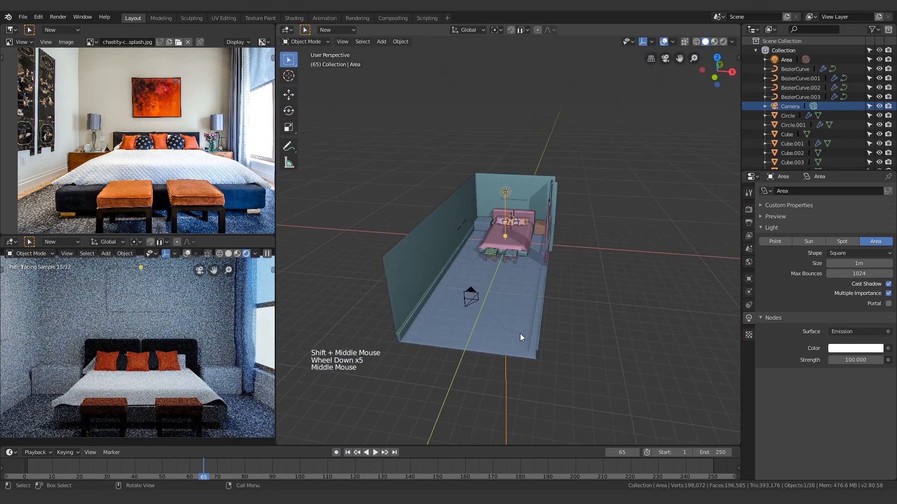
mouse_move(541, 298)
middle_mouse_down()
mouse_move(484, 333)
mouse_move(512, 308)
mouse_move(530, 311)
middle_mouse_up()
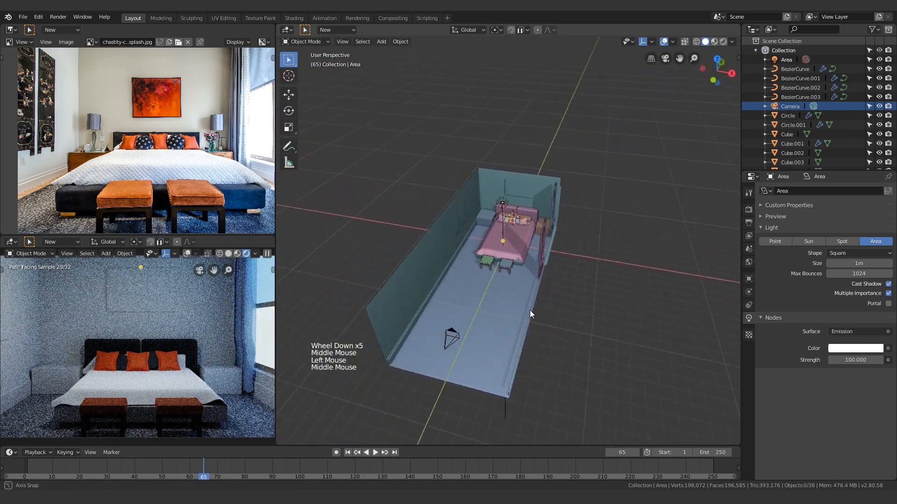
scroll(496, 215, "up", 4)
left_click_drag(495, 150, 688, 208)
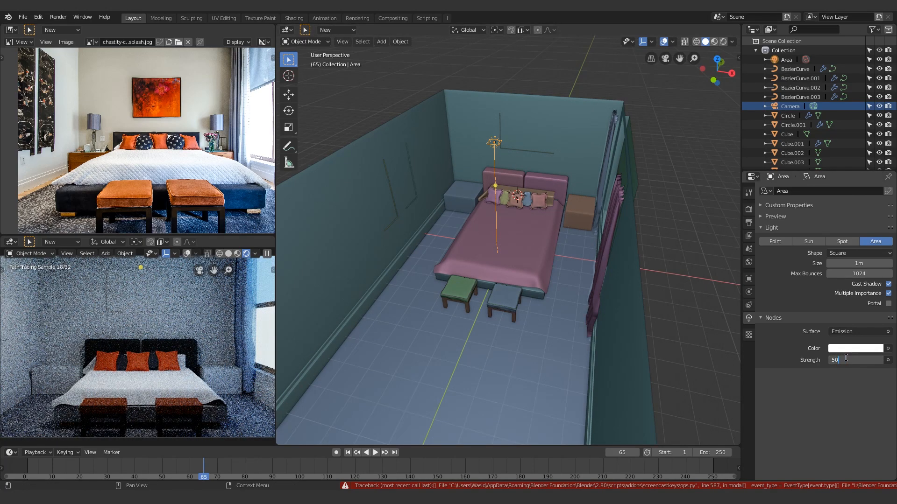
key("Return")
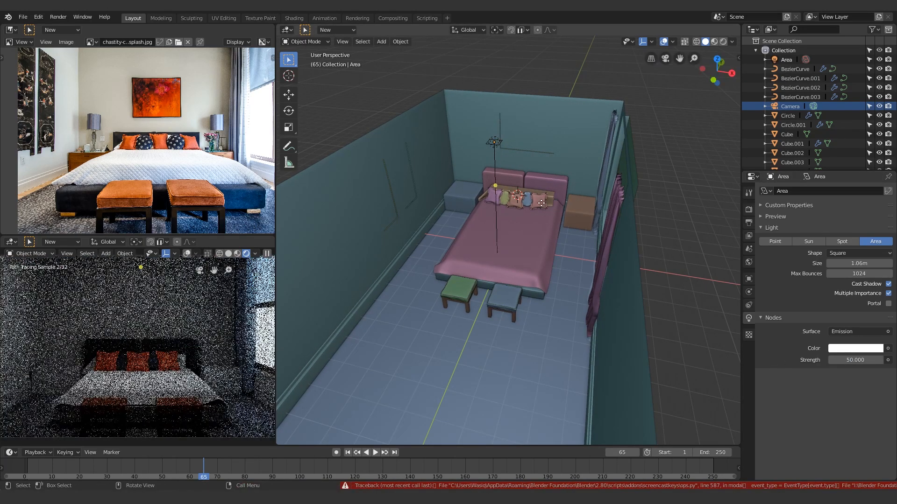
Apply the Simple Subdivision Surface and Cloth modifiers on the long pillow behind the cushions
middle_click_drag(551, 226, 548, 267)
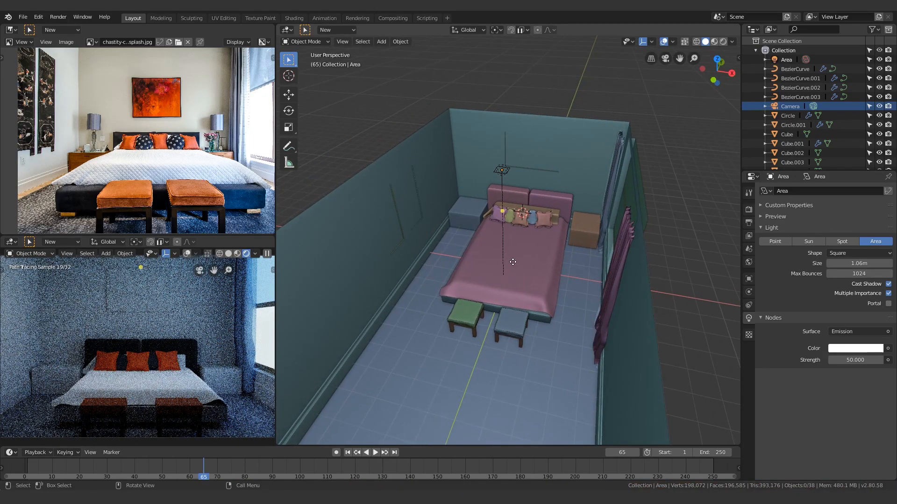
key("z")
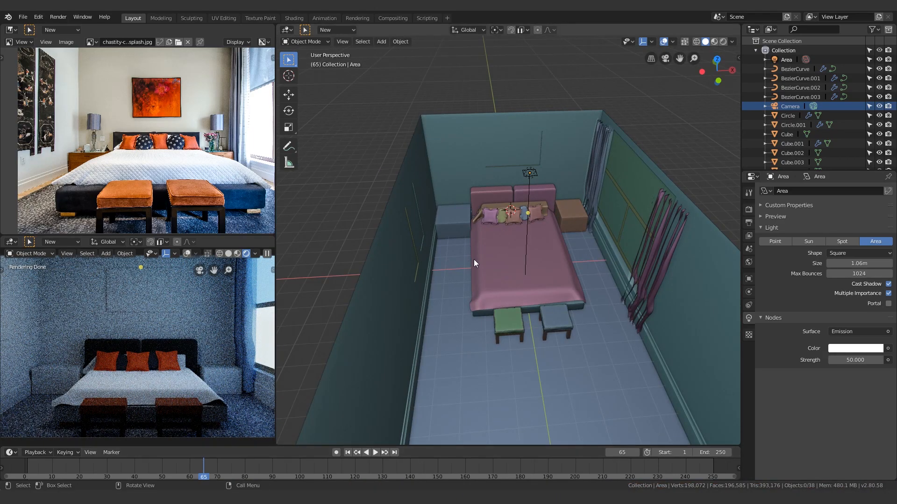
left_click(476, 217)
left_click(749, 292)
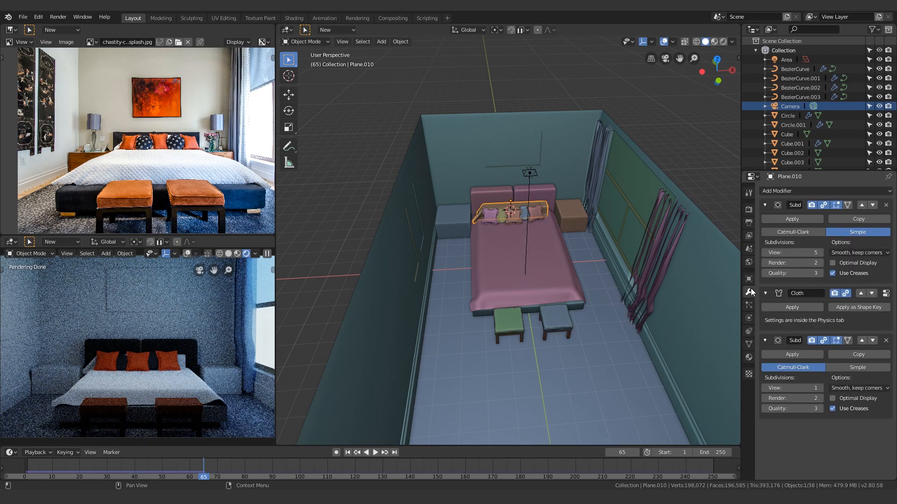
left_click(792, 219)
left_click(792, 219)
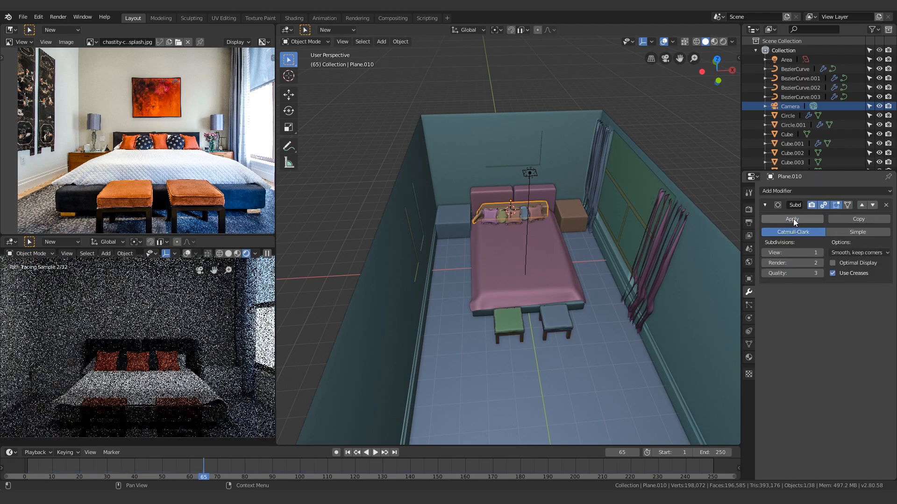
Duplicate the area light along Y to about -7.64 m, in front of the bed's foot end
middle_click_drag(385, 363, 377, 279)
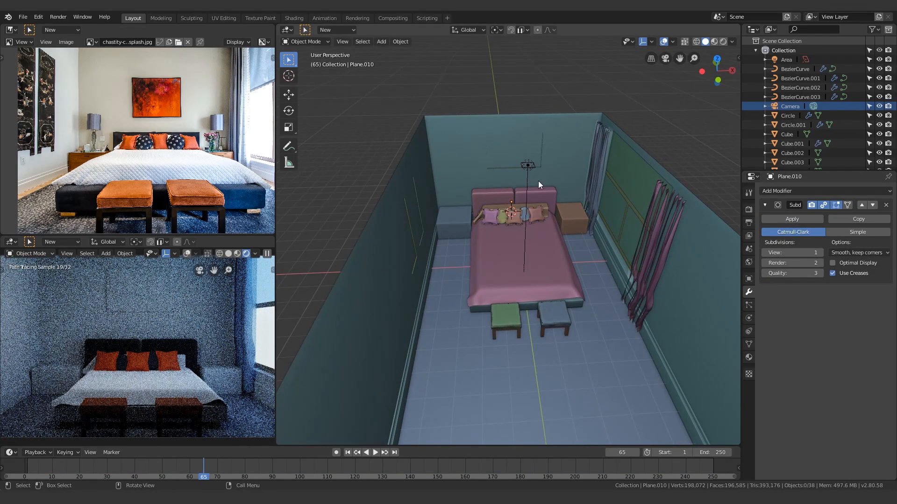
left_click(528, 166)
mouse_move(528, 167)
middle_mouse_down()
mouse_move(519, 199)
mouse_move(499, 211)
mouse_move(526, 176)
middle_mouse_up()
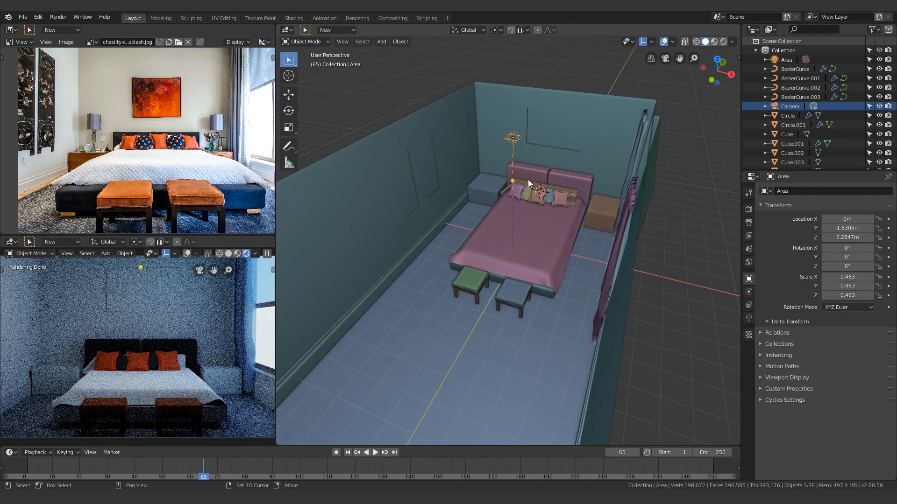
key("shift+d")
key("y")
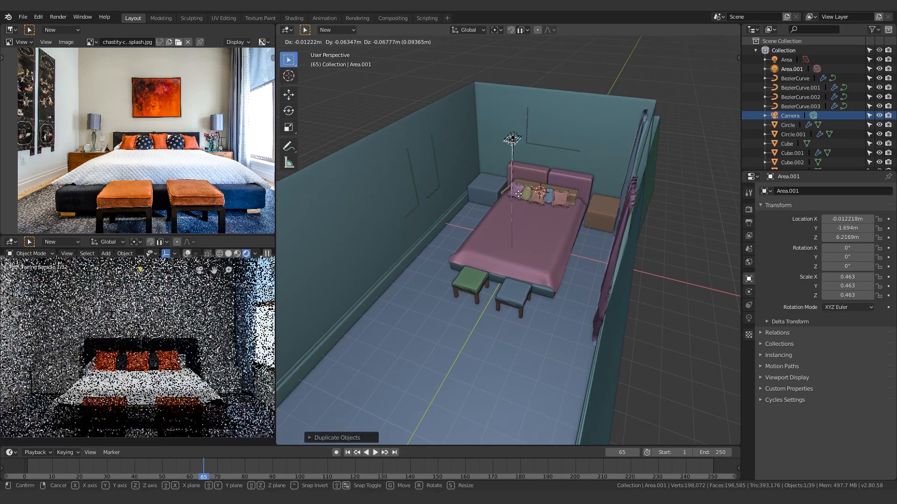
left_click(451, 303)
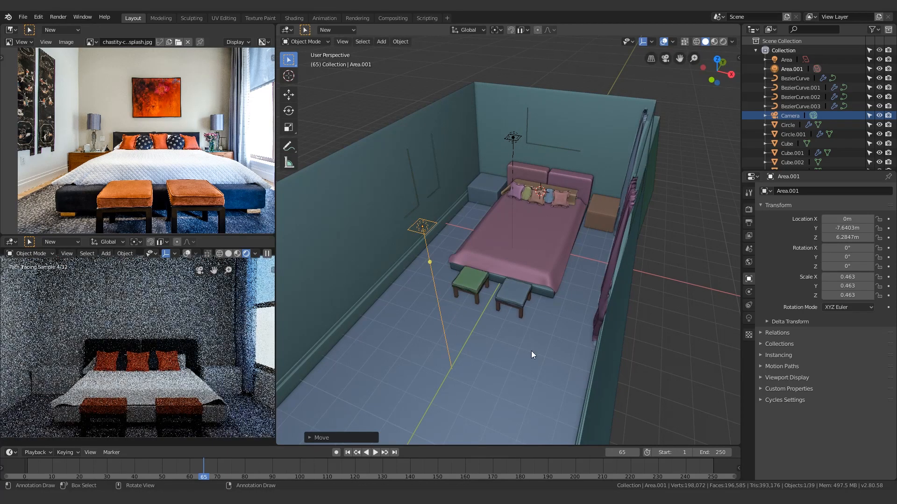
left_click(678, 334)
Add a Solidify modifier with 0.01 m thickness to the bedspread
middle_click_drag(590, 343, 462, 332)
scroll(556, 234, "up", 3)
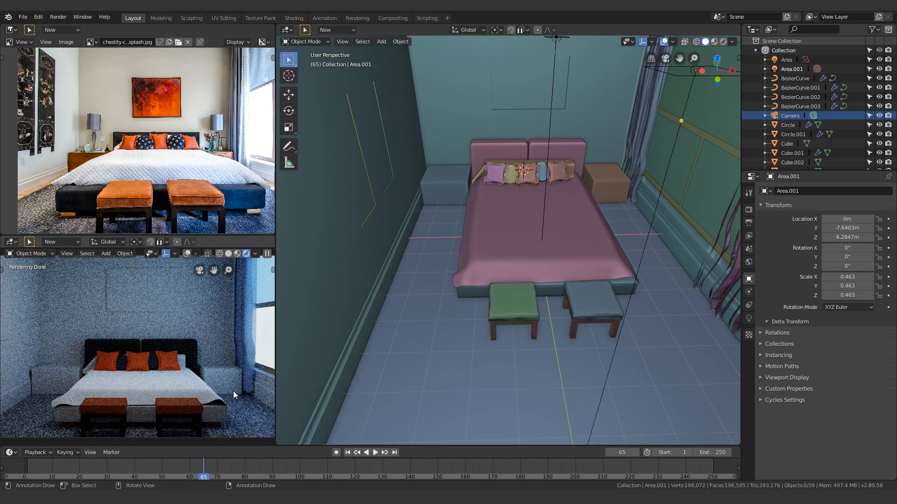
scroll(163, 401, "up", 6)
middle_click_drag(150, 400, 268, 299, "shift")
left_click(82, 378)
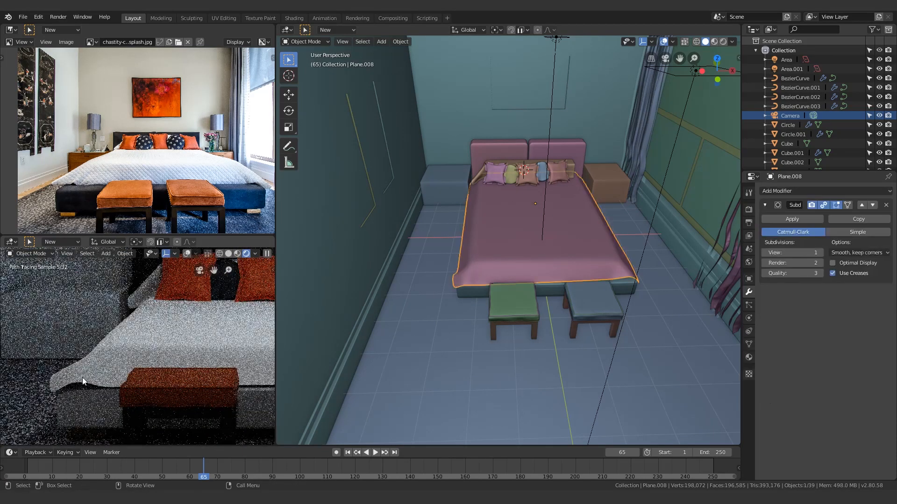
scroll(82, 378, "up", 8)
middle_click_drag(82, 378, 37, 282, "shift")
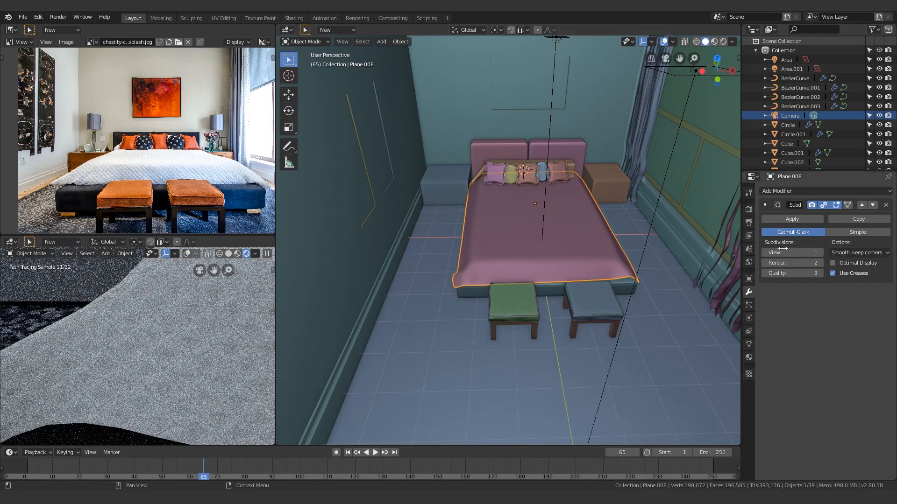
left_click(806, 193)
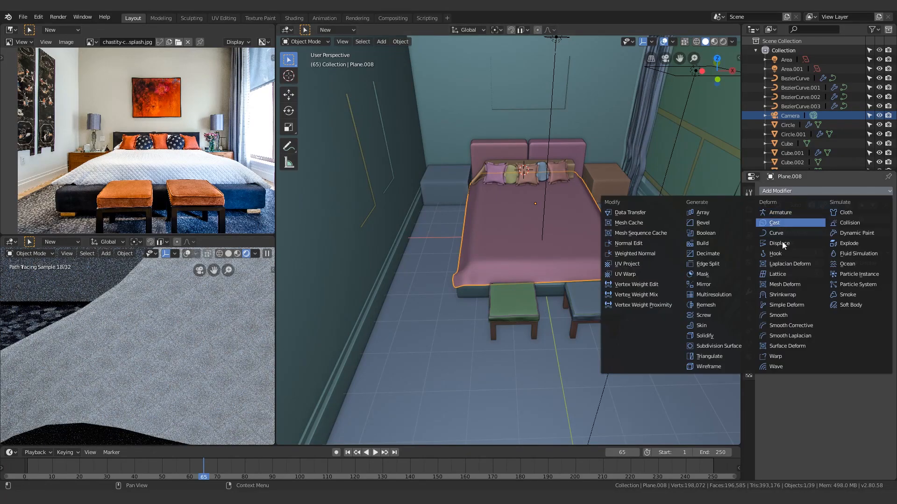
left_click(713, 336)
Examine the bedspread's edges, the bed surroundings and the whole room in the rendered view
mouse_move(38, 396)
middle_mouse_down("shift")
mouse_move(102, 321)
mouse_move(130, 359)
middle_mouse_up("shift")
scroll(89, 354, "down", 2)
scroll(131, 360, "down", 2)
scroll(130, 359, "down", 3)
middle_click_drag(77, 370, 134, 375, "shift")
scroll(161, 361, "down", 2)
scroll(161, 360, "down", 3)
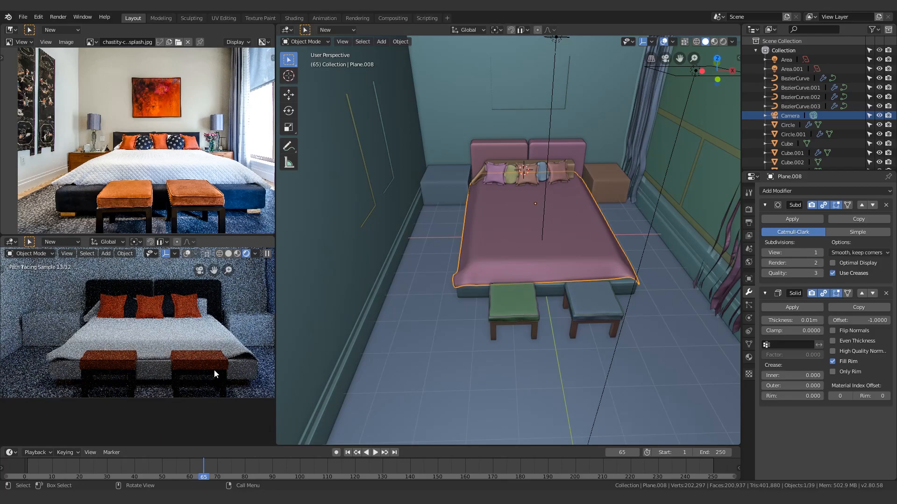
scroll(223, 315, "up", 6)
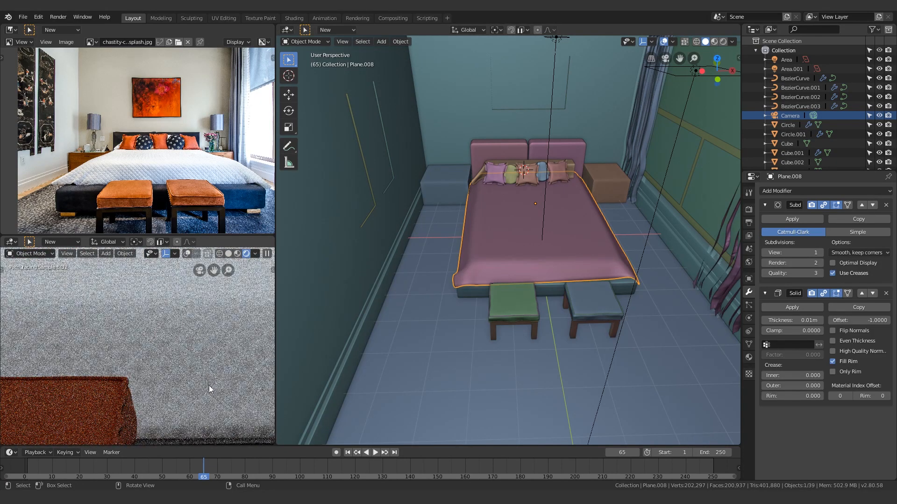
scroll(218, 389, "down", 5)
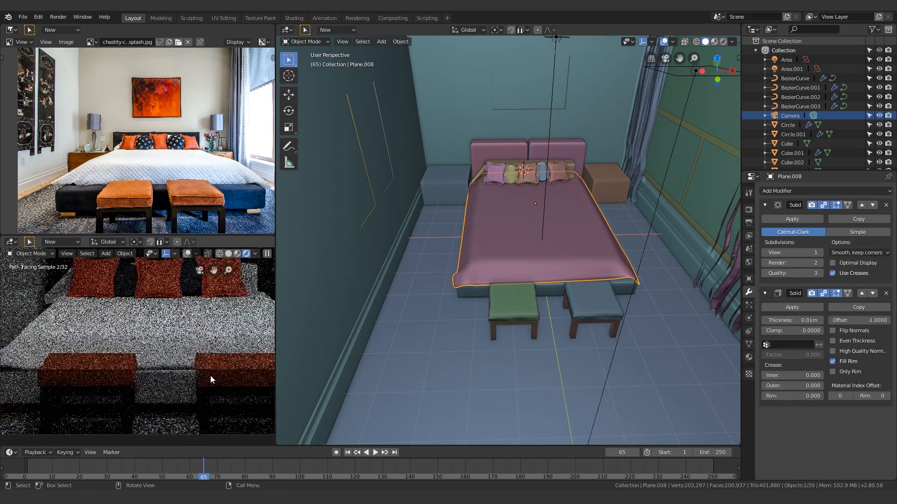
mouse_move(215, 323)
middle_mouse_down("shift")
mouse_move(167, 368)
mouse_move(204, 378)
middle_mouse_up("shift")
scroll(166, 369, "down", 7)
scroll(128, 372, "up", 10)
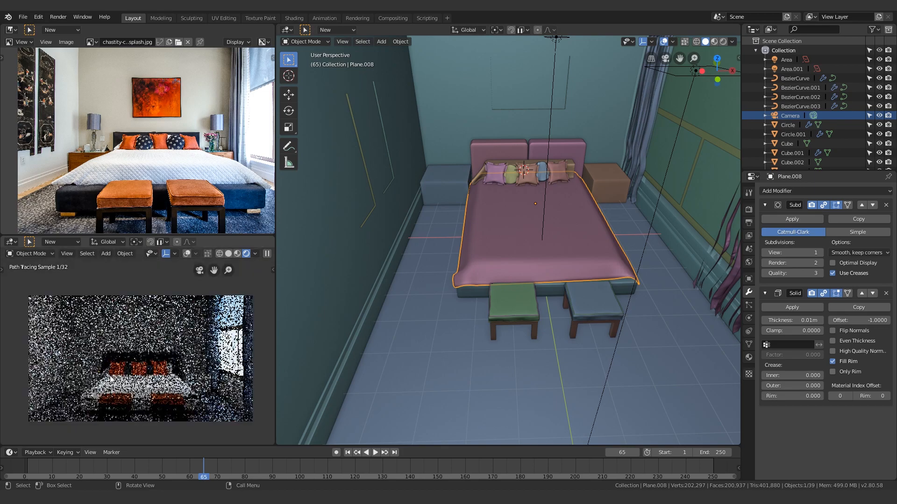
scroll(156, 334, "down", 5)
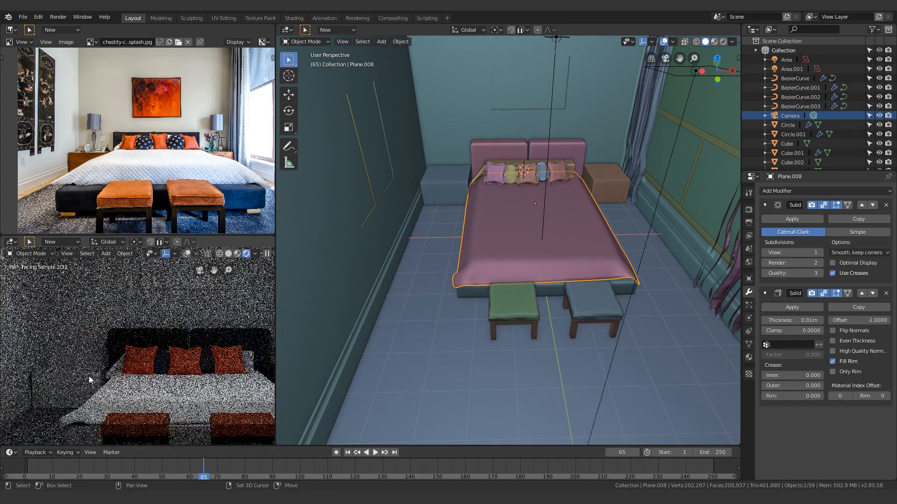
scroll(486, 203, "up", 6)
scroll(490, 201, "down", 2)
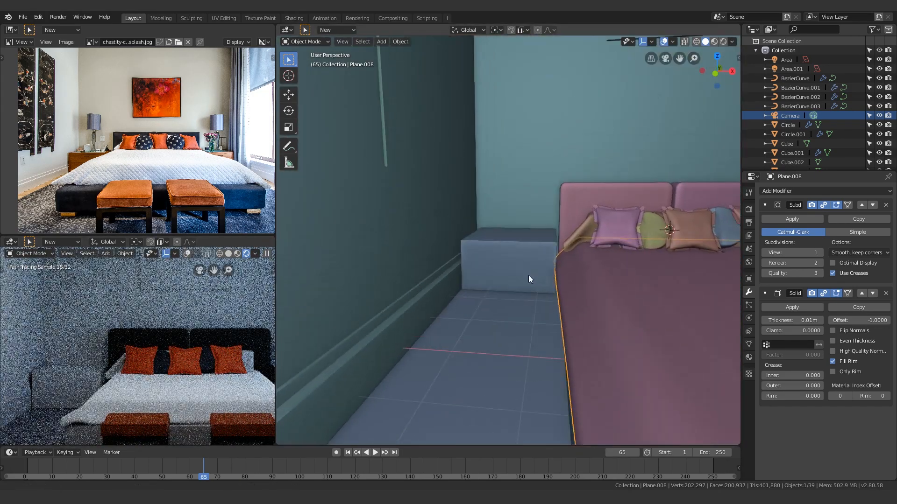
Delete the nightstand on the window side of the bed
left_click(530, 273)
scroll(649, 264, "down", 5)
scroll(607, 289, "up", 2)
middle_click_drag(607, 290, 606, 292, "shift")
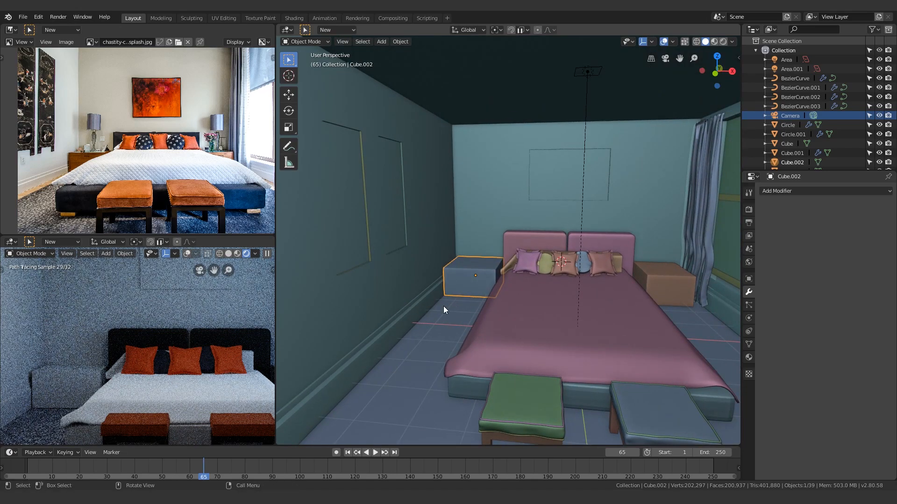
middle_click_drag(500, 279, 437, 267, "shift")
left_click(638, 279)
key("x")
left_click(635, 278)
Examine the remaining nightstand up close and its counterpart beside the bed in the reference photo
scroll(416, 279, "up", 7)
left_click(382, 286)
scroll(359, 312, "up", 1)
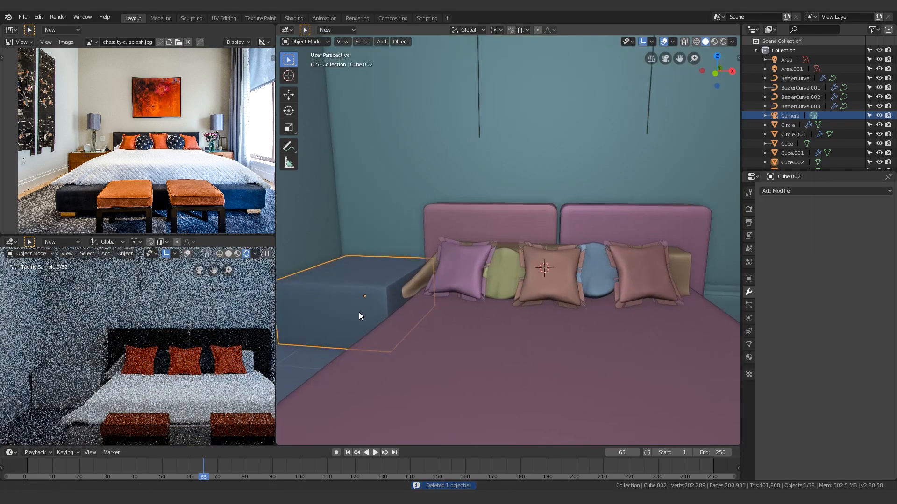
middle_click_drag(359, 312, 567, 263, "shift")
scroll(567, 263, "up", 3)
middle_click_drag(432, 323, 524, 280, "shift")
scroll(524, 279, "up", 4)
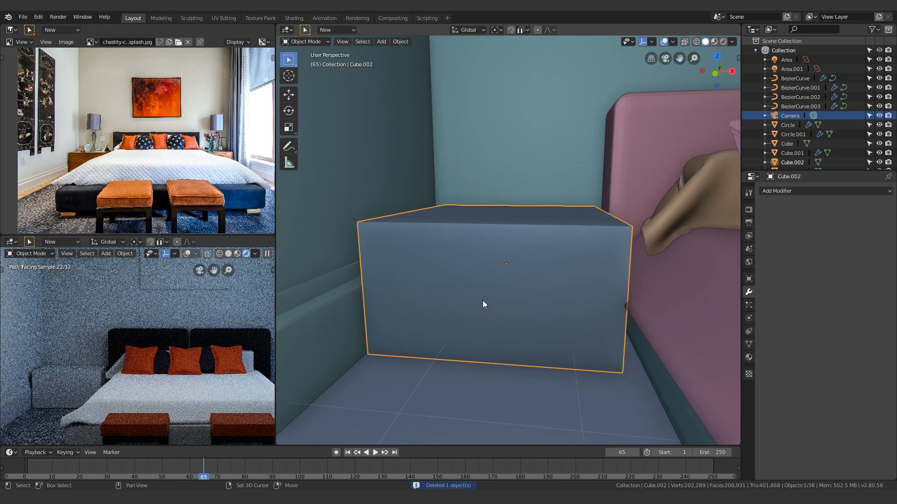
middle_click_drag(483, 304, 483, 292, "shift")
scroll(56, 182, "up", 10)
middle_click_drag(50, 183, 23, 39)
scroll(216, 170, "down", 4)
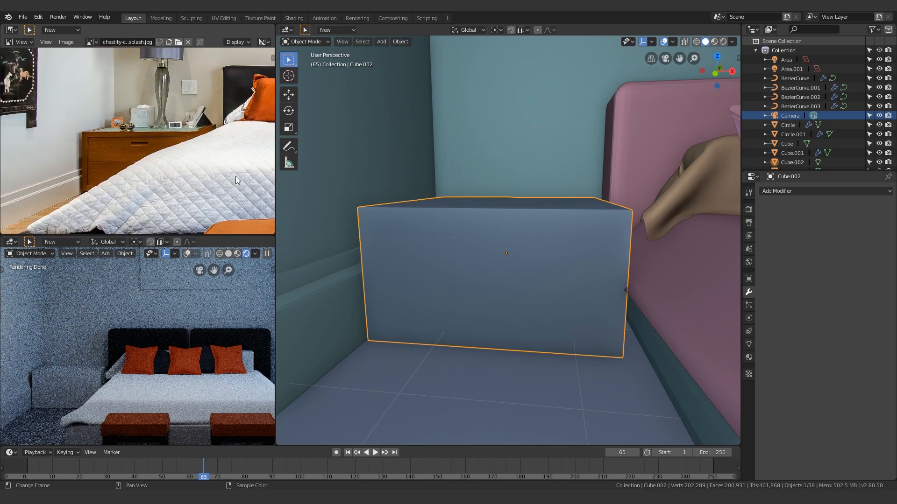
middle_click_drag(411, 223, 402, 214, "shift")
Inset the front face of the nightstand by about 0.09 m to form a frame
key("Tab")
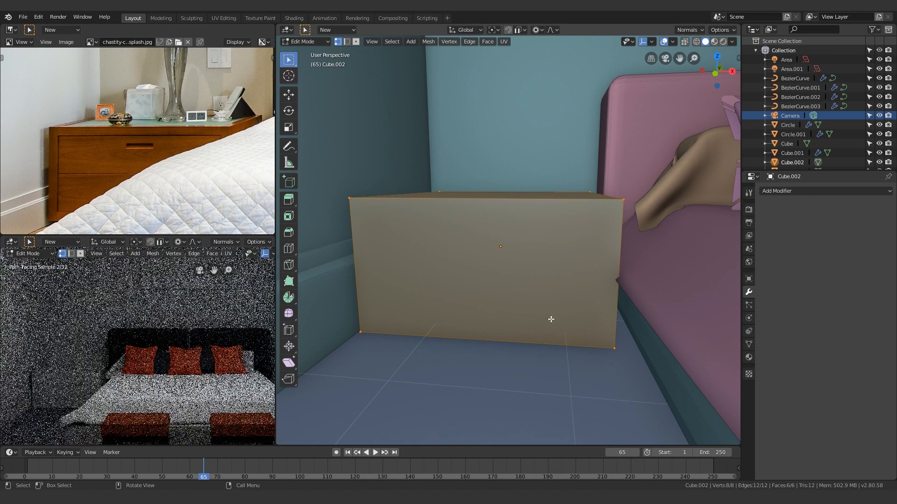
key("alt+a")
key("3")
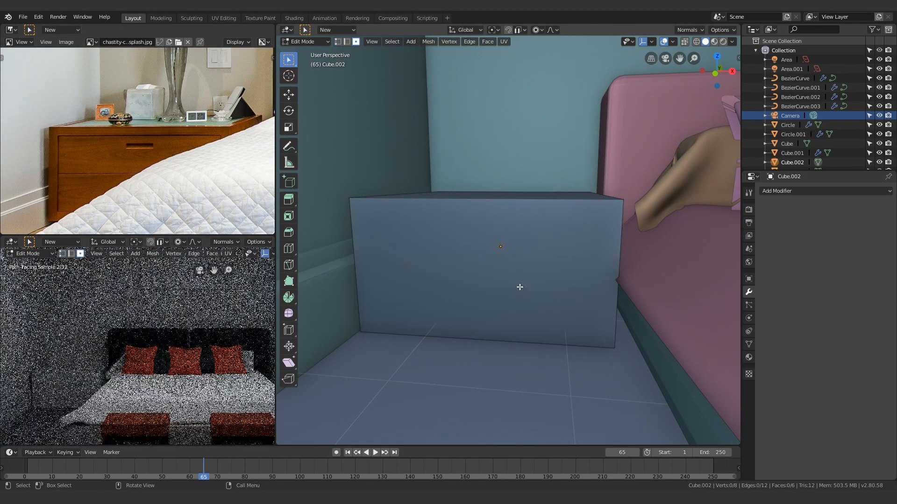
left_click(520, 287)
middle_click_drag(520, 286, 514, 301)
key("i")
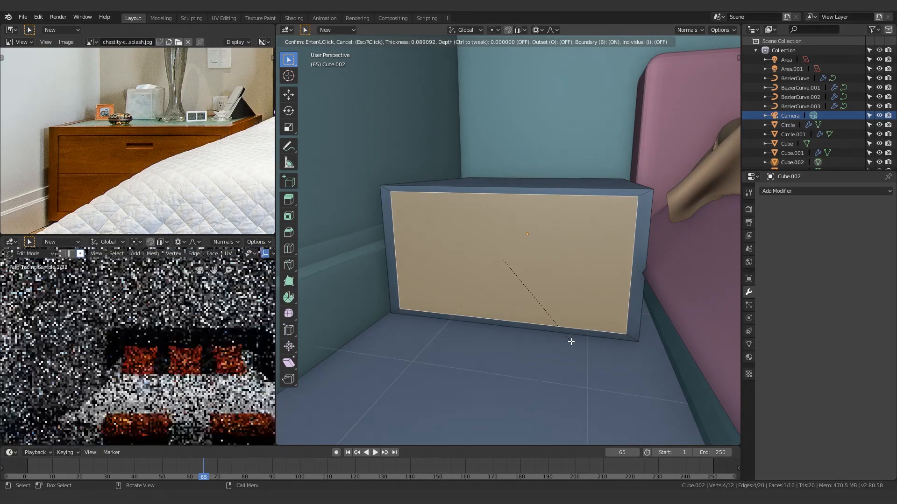
left_click(571, 342)
Extrude the nightstand's inset front face about 0.05 m inward
middle_click_drag(569, 330, 555, 335)
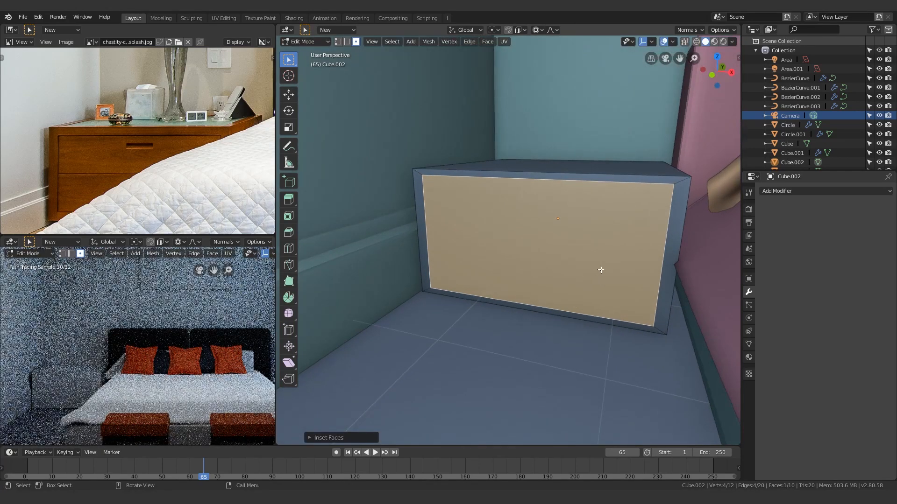
middle_click_drag(613, 264, 523, 318)
key("e")
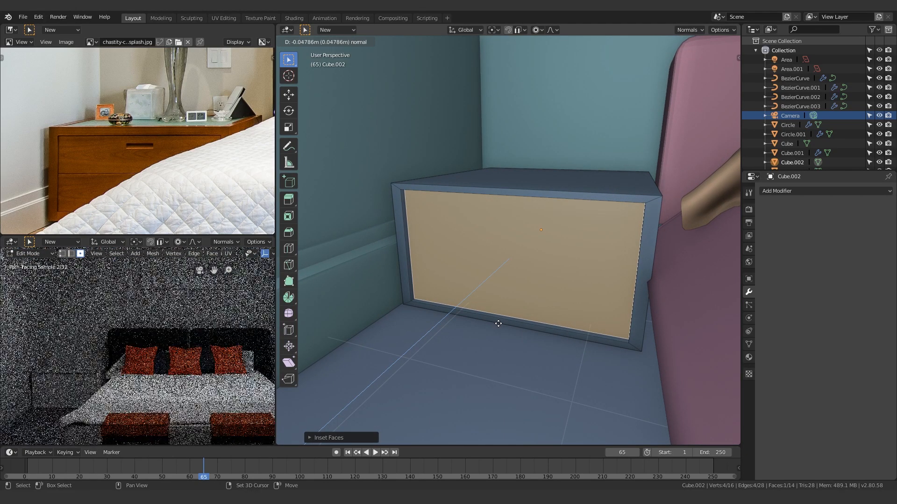
middle_click_drag(520, 305, 529, 287)
key("Tab")
key("Tab")
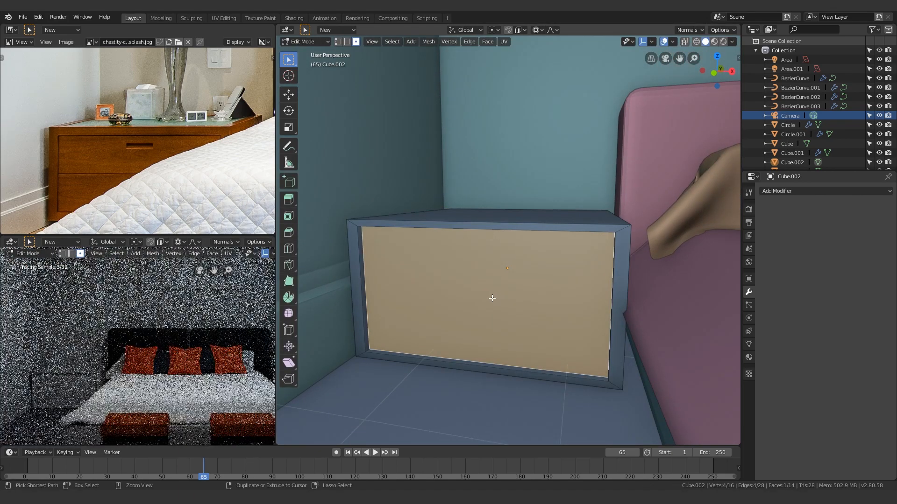
Split the recessed front horizontally into two drawer faces with a loop cut and select both faces
left_click(379, 296)
key("3")
left_click(466, 275)
left_click(520, 334, "shift")
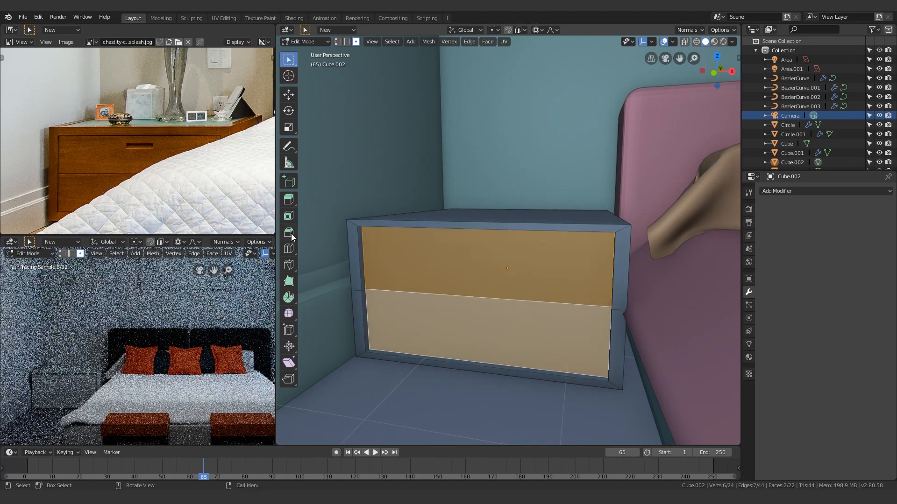
left_click(289, 216)
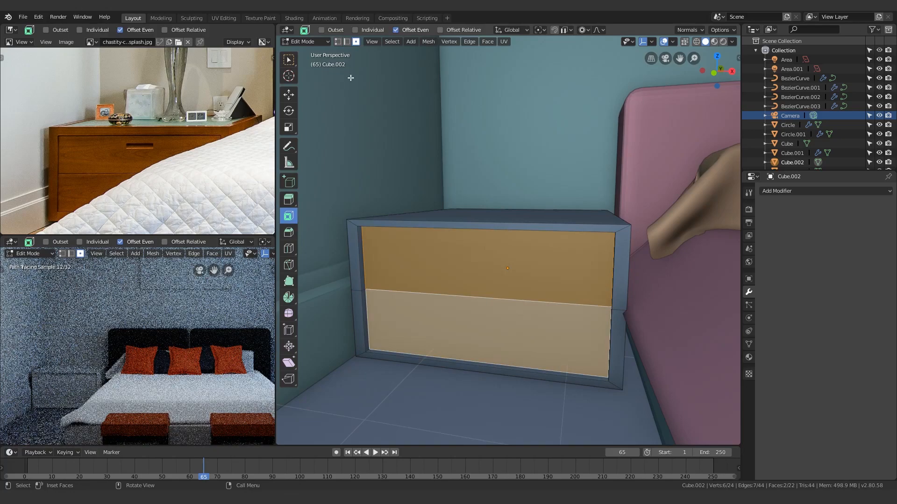
left_click_drag(582, 385, 579, 380)
right_click(578, 379)
middle_click_drag(429, 145, 429, 130, "shift")
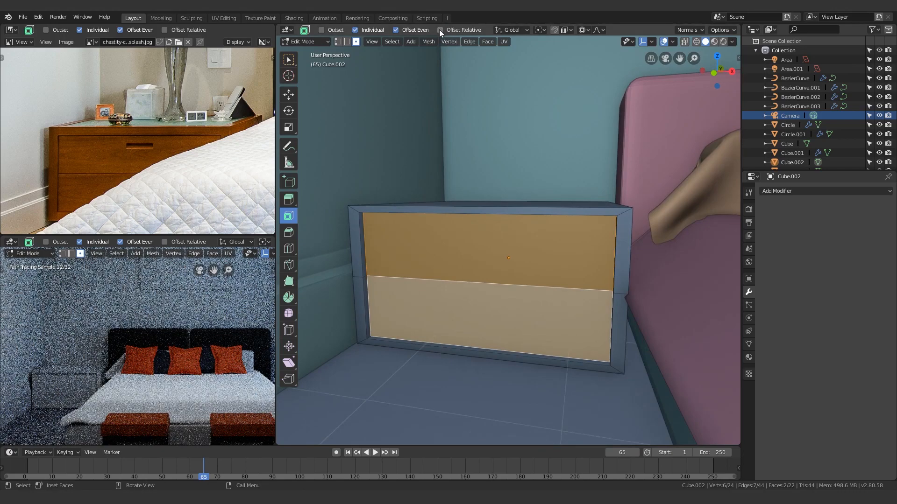
left_click(523, 279)
left_click_drag(616, 350, 617, 347)
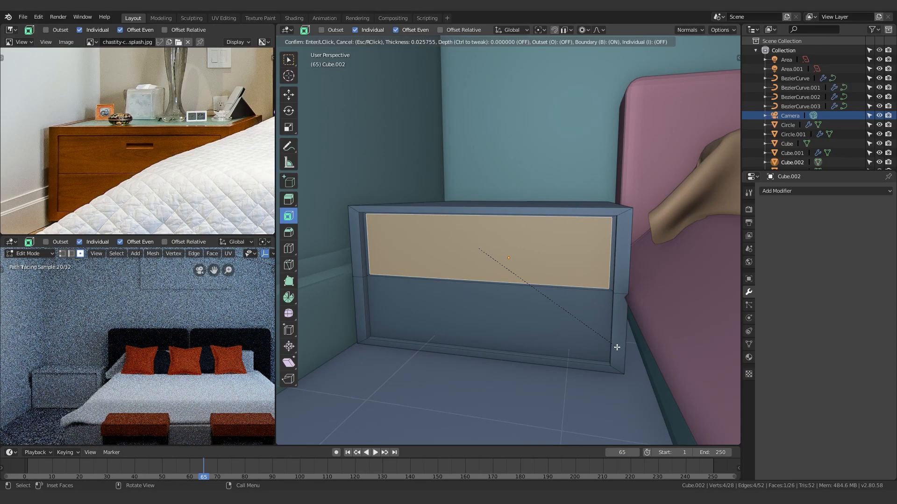
type(".9")
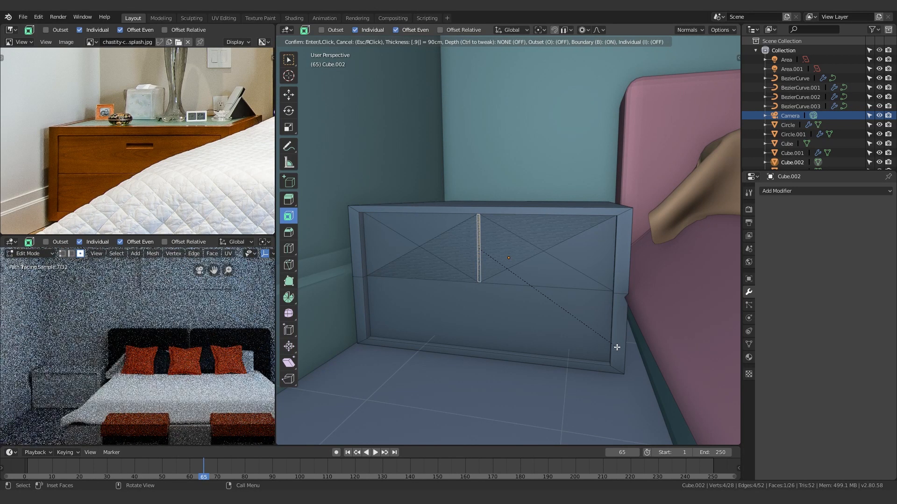
key("Escape")
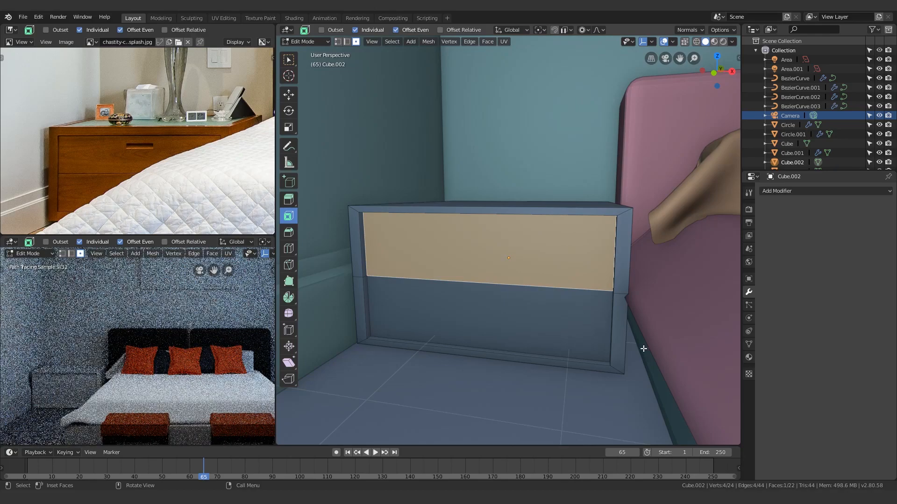
left_click_drag(646, 346, 637, 345)
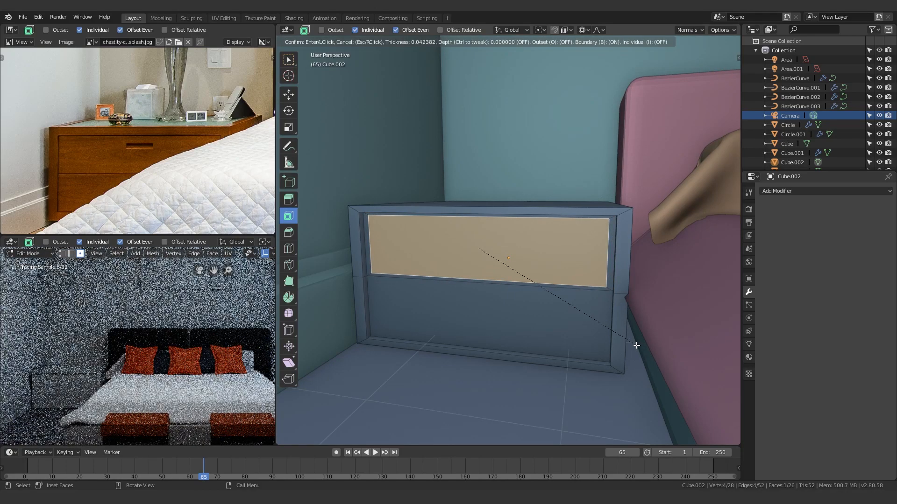
key("Escape")
key("Tab")
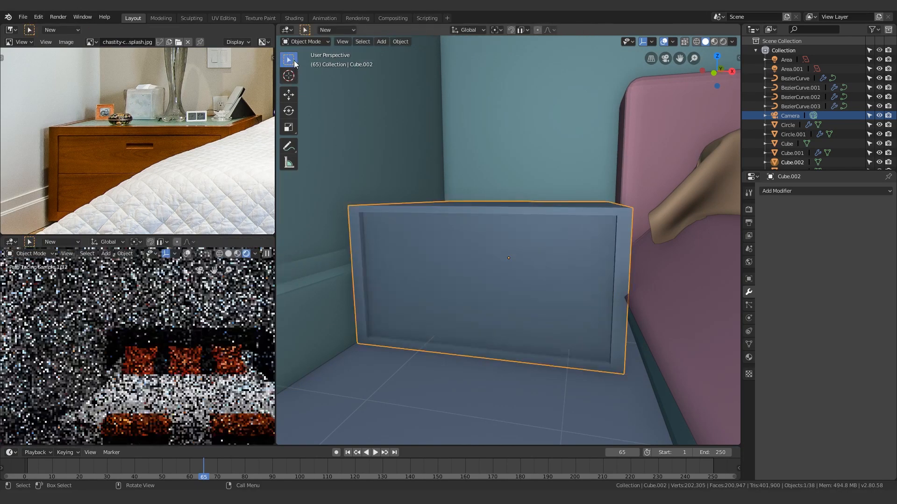
key("Tab")
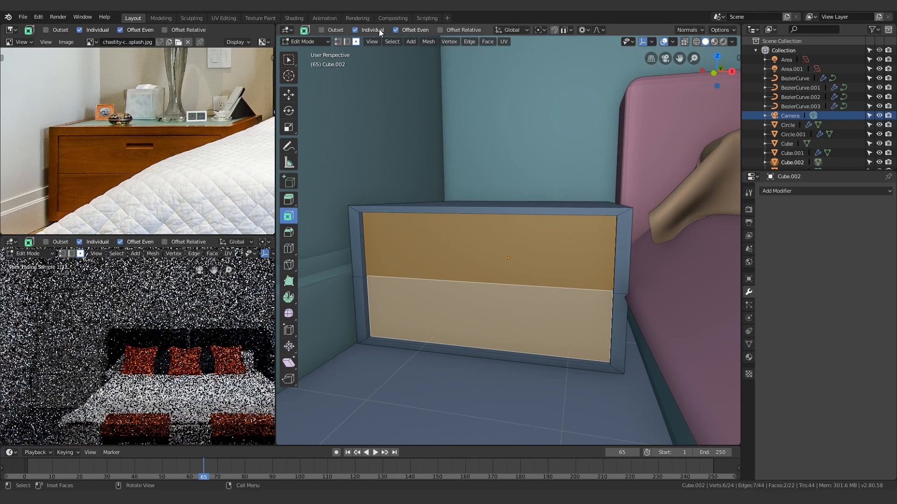
left_click(289, 59)
Inset the nightstand's upper drawer face by 0.05 m
left_click(507, 255)
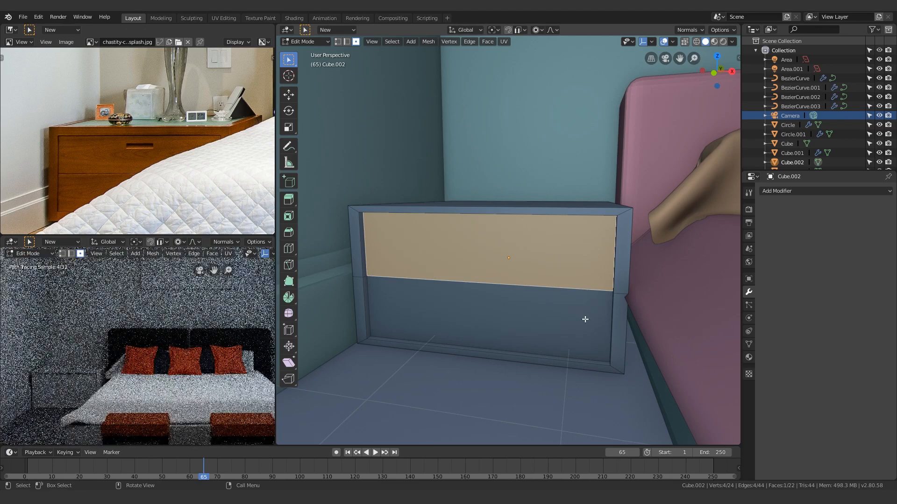
key("i")
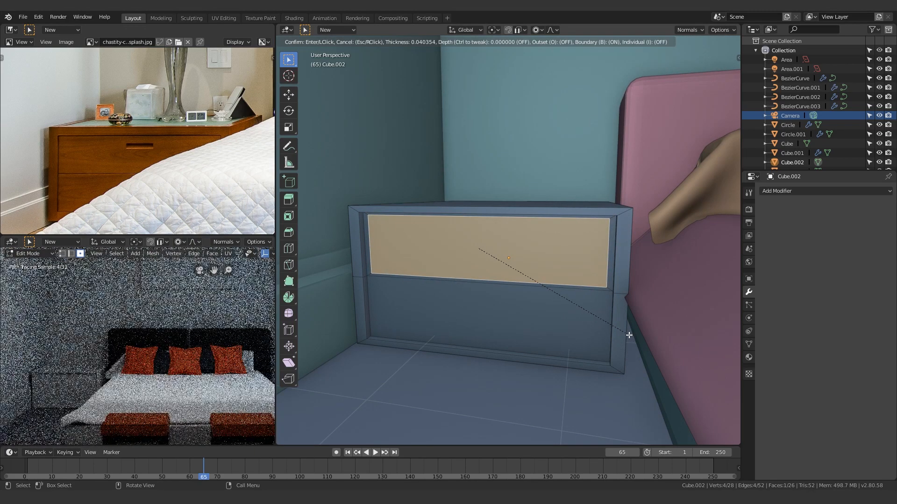
type(".1")
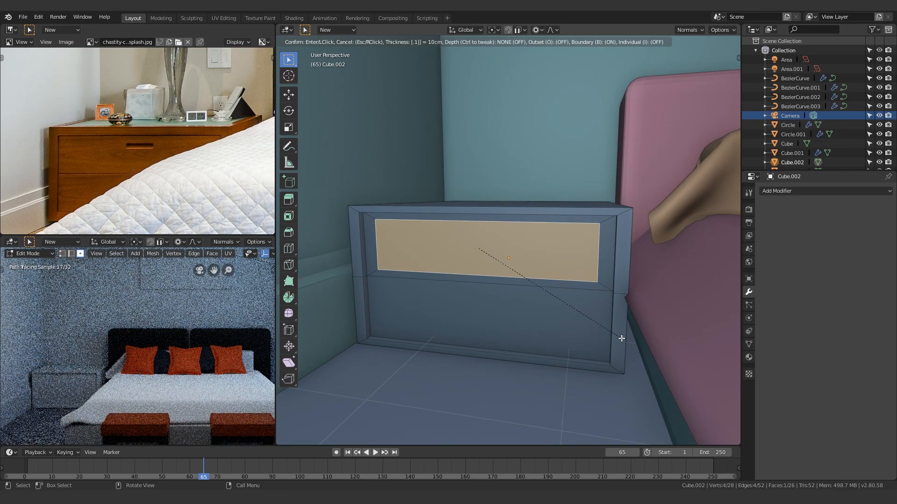
type("05")
key("Return")
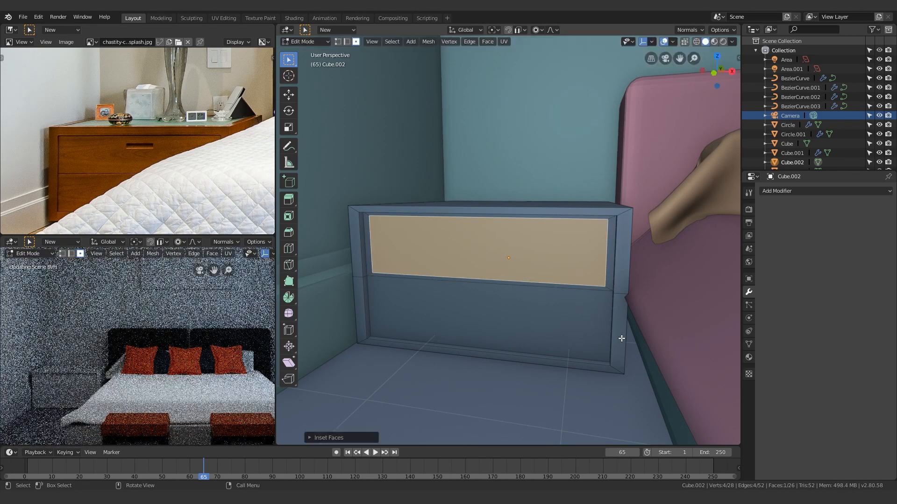
Inset the nightstand's lower drawer face by 0.05 m
left_click(561, 330)
type("i")
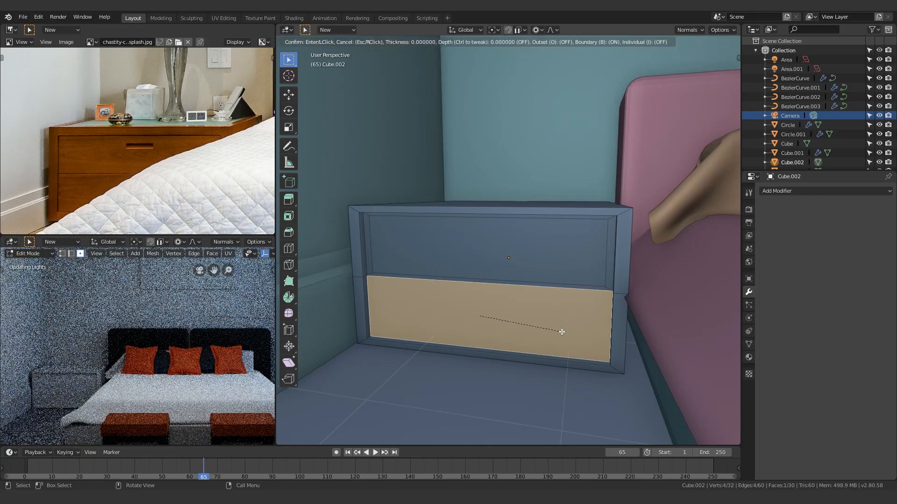
type(".05")
key("Return")
Try to extrude both inset drawer faces and move them along the Y axis
left_click(479, 260)
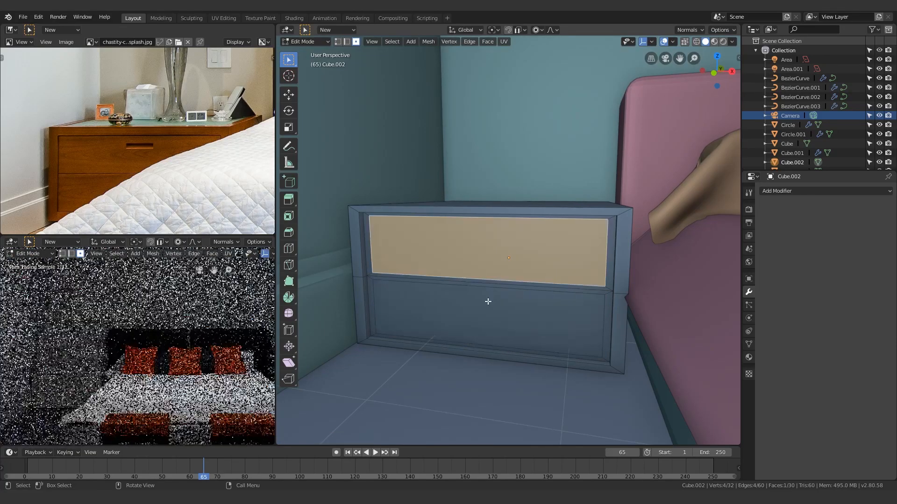
left_click(496, 304, "shift")
key("e")
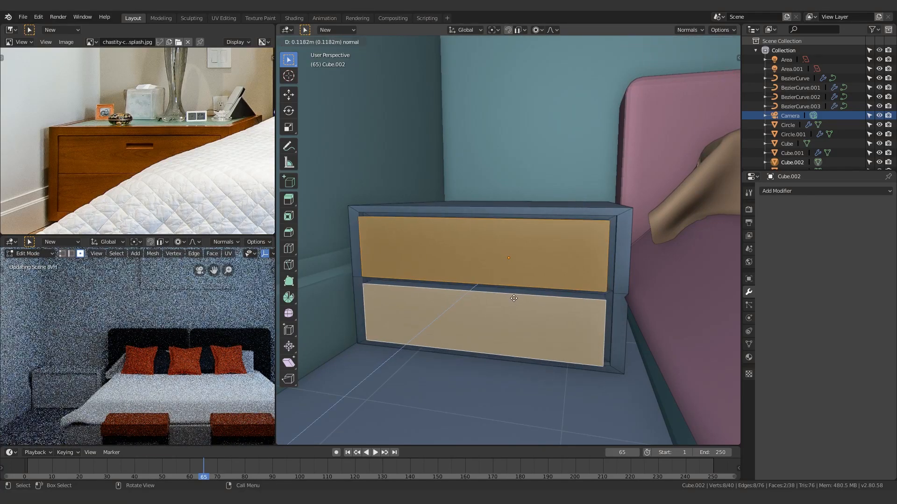
right_click(514, 295)
key("g")
key("z")
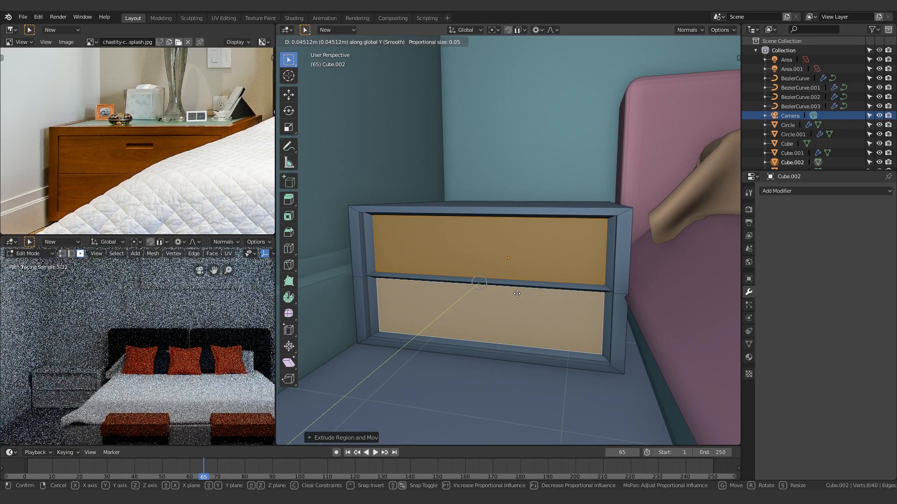
left_click(514, 294)
key("Tab")
key("Tab")
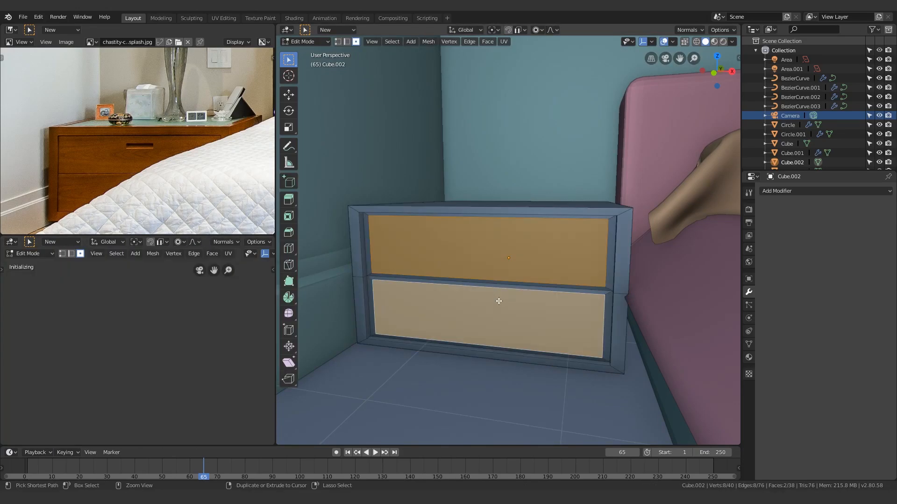
key("ctrl+z")
key("ctrl+z")
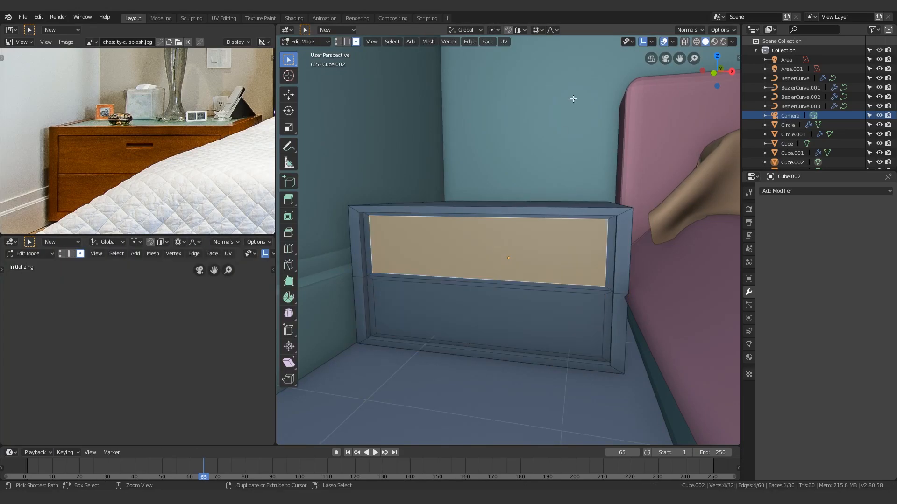
Try to extrude both drawer faces about 0.04 m inward and disable proportional editing
left_click(535, 30)
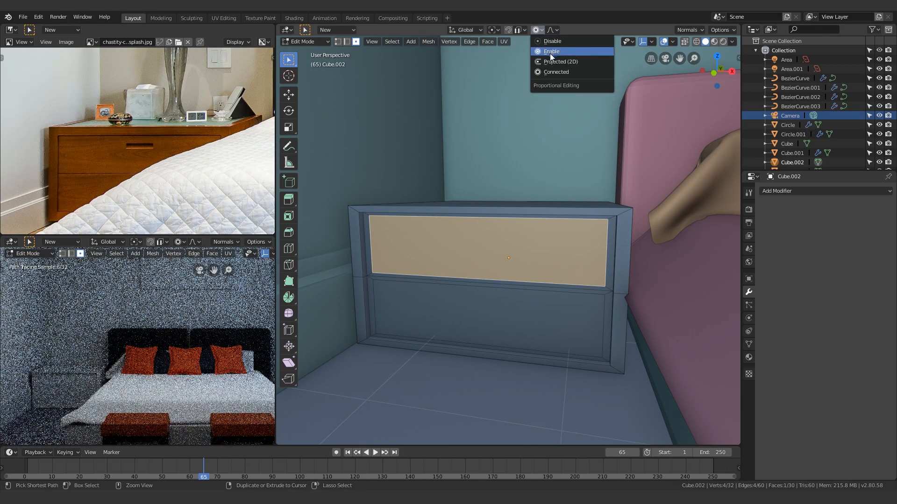
left_click(445, 302)
left_click(462, 262, "shift")
middle_click_drag(462, 262, 462, 341)
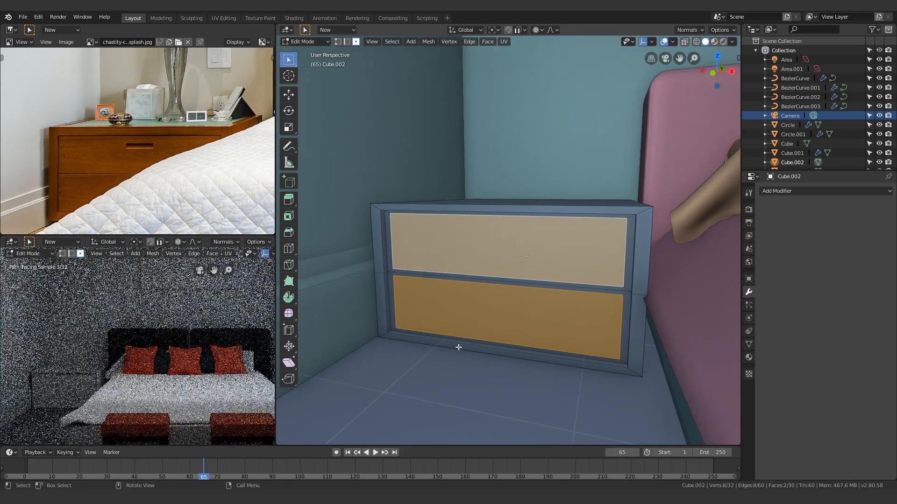
key("e")
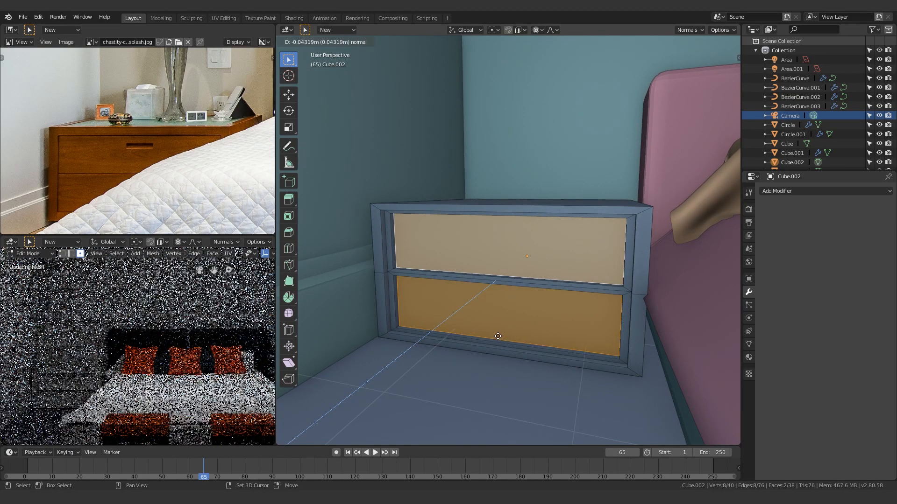
left_click(498, 336)
left_click(533, 28)
left_click(553, 41)
scroll(463, 306, "up", 3)
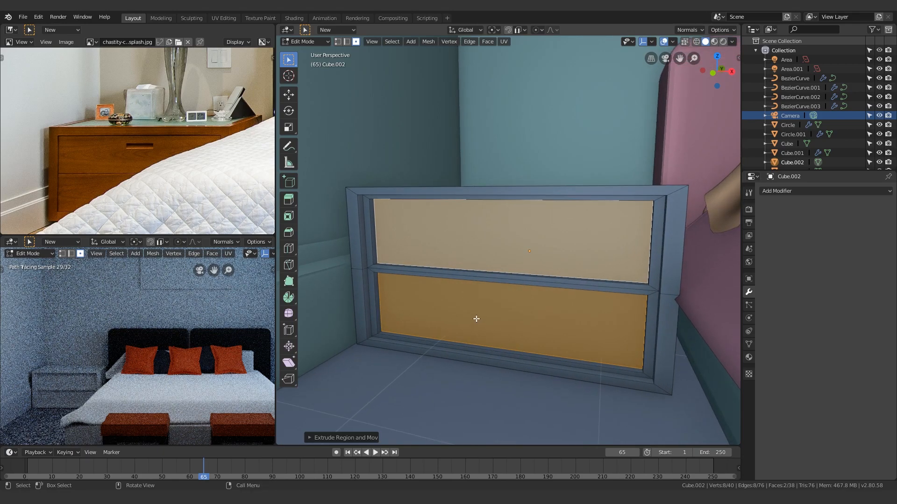
key("ctrl+z")
key("ctrl+z")
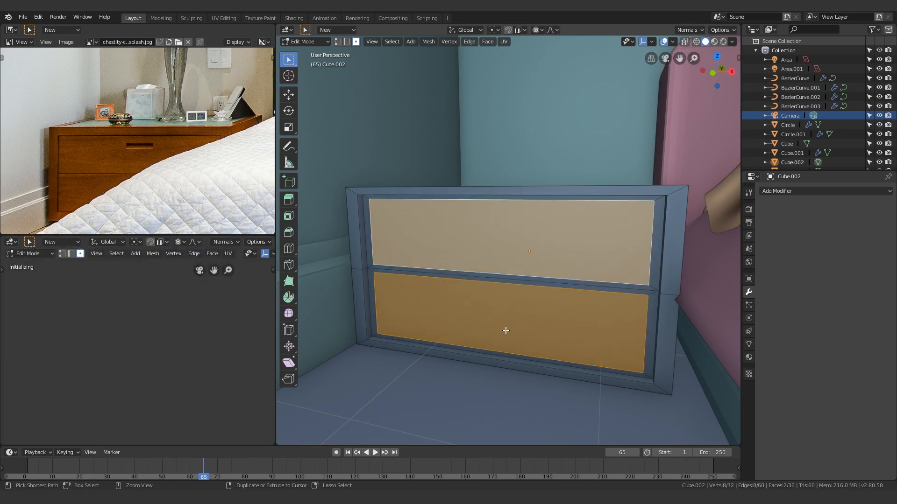
Turn off proportional editing and extrude both inset drawer faces about 0.03 m into the nightstand
left_click(533, 293)
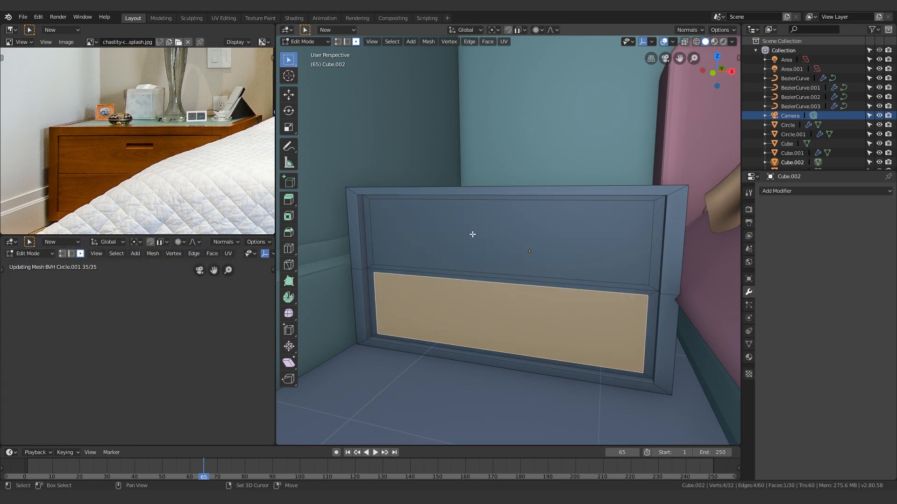
left_click(470, 242, "shift")
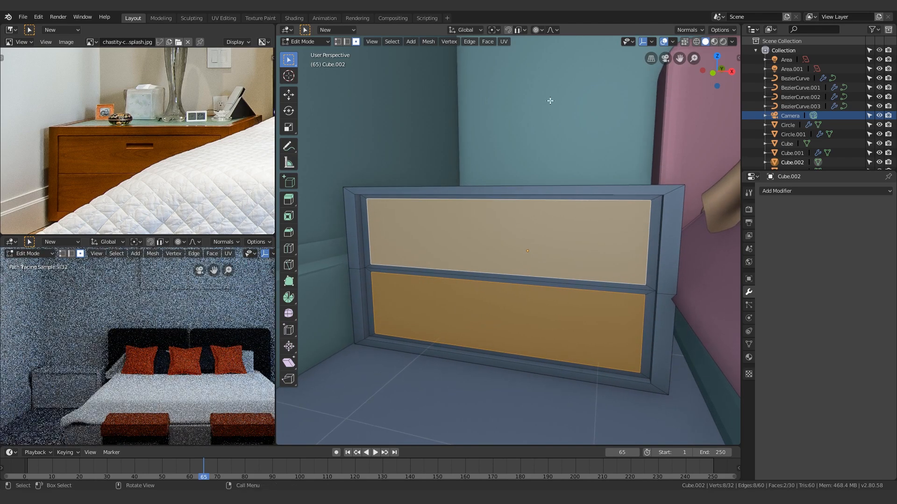
left_click(532, 30)
left_click(539, 46)
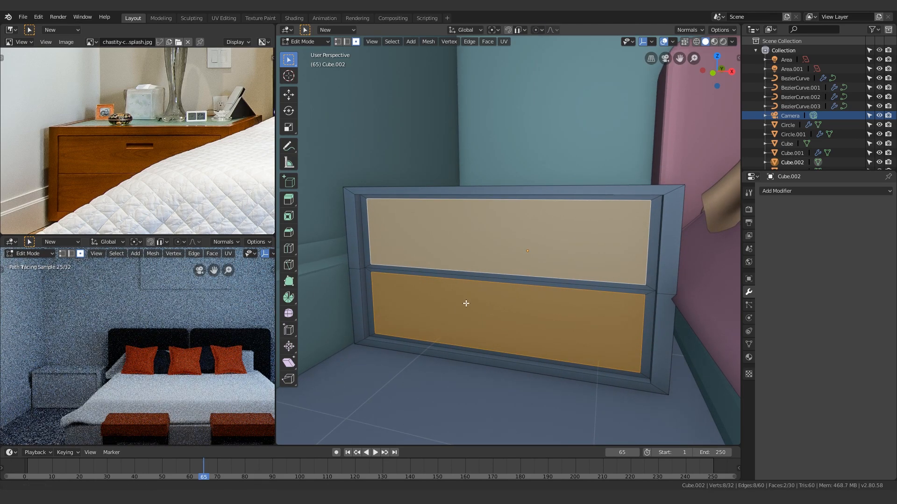
middle_click_drag(467, 302, 464, 297, "shift")
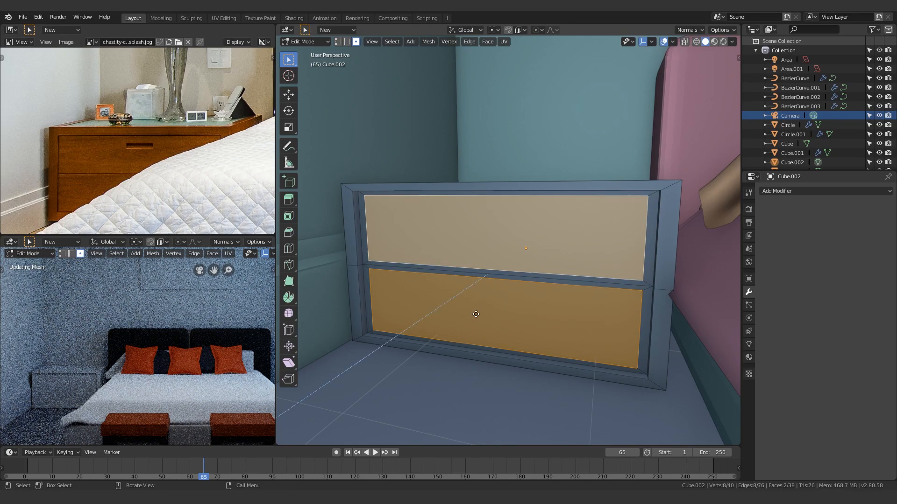
key("e")
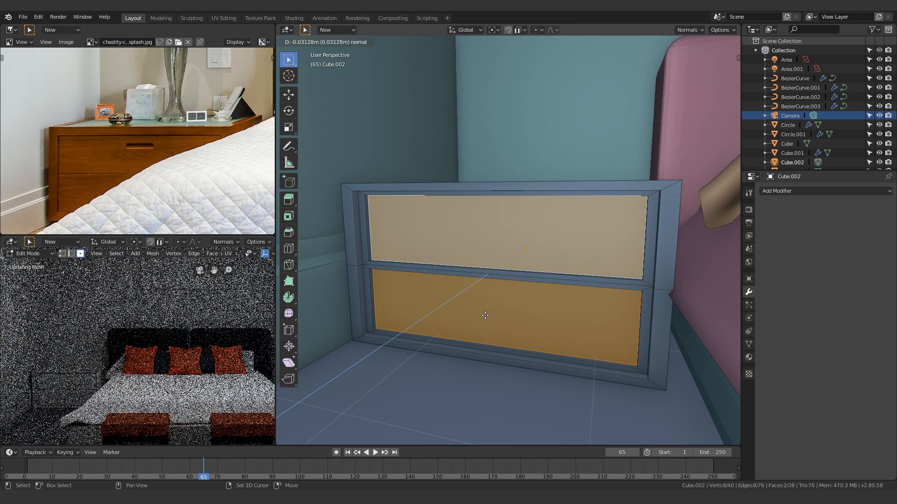
left_click(482, 312)
key("Tab")
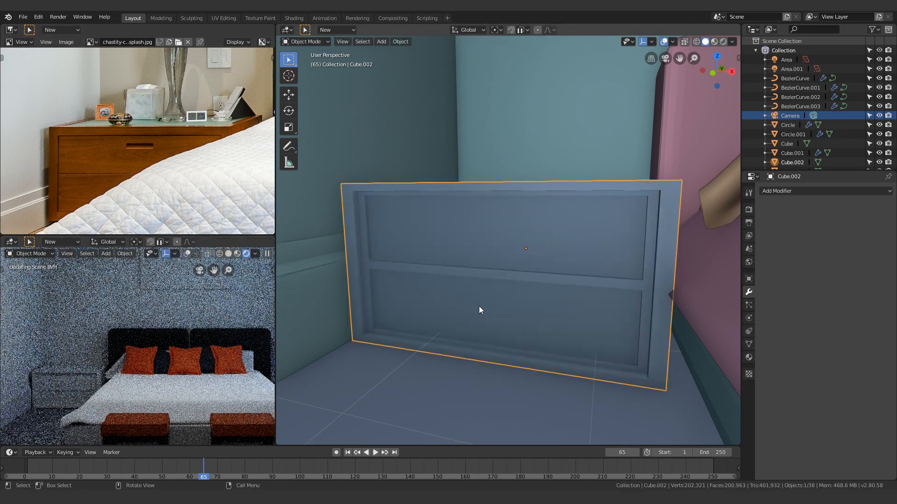
scroll(520, 256, "up", 1)
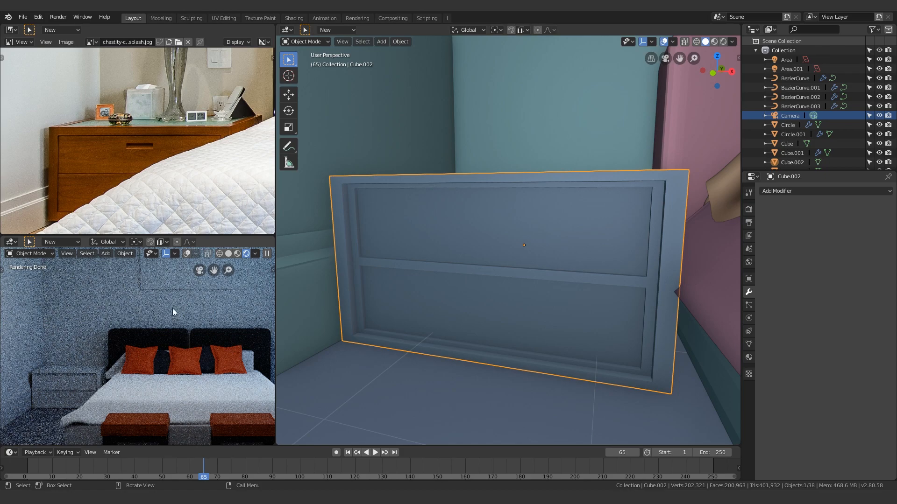
scroll(111, 391, "down", 3)
scroll(452, 305, "down", 3)
scroll(455, 306, "up", 5)
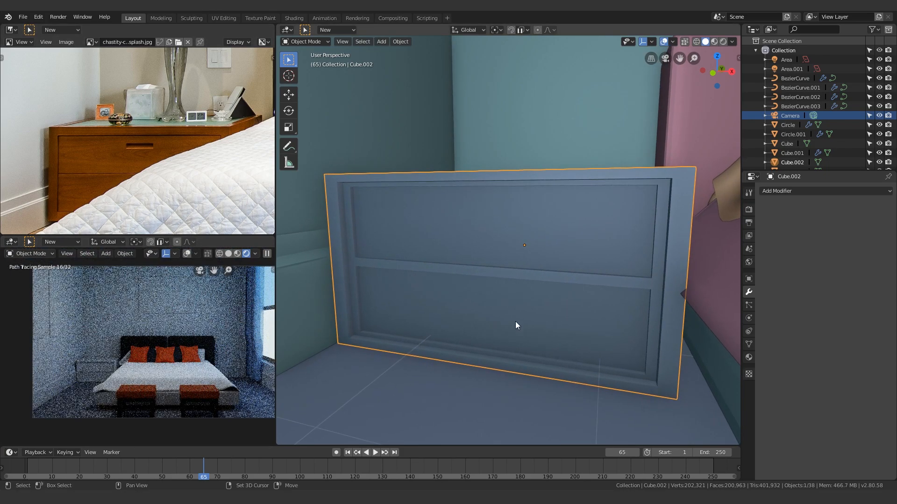
key("Tab")
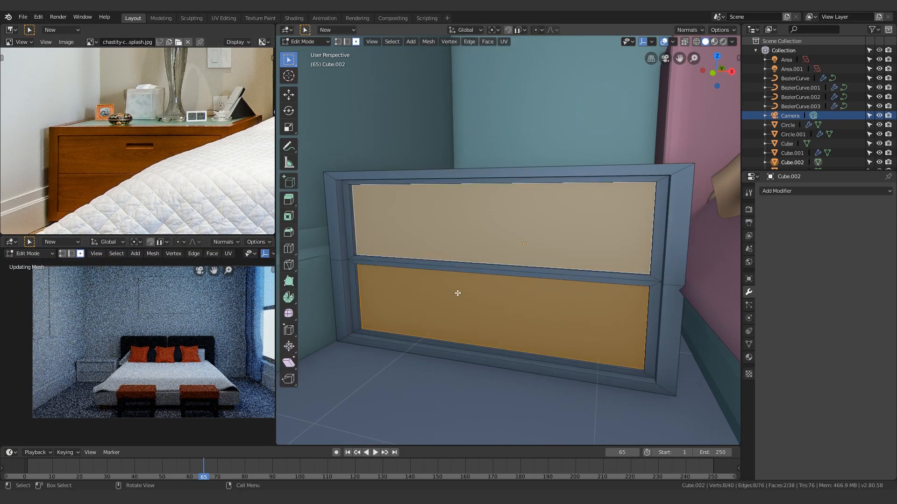
key("Tab")
key("Tab")
Try to inset both recessed drawer faces by about 0.026 m with a depth offset
key("i")
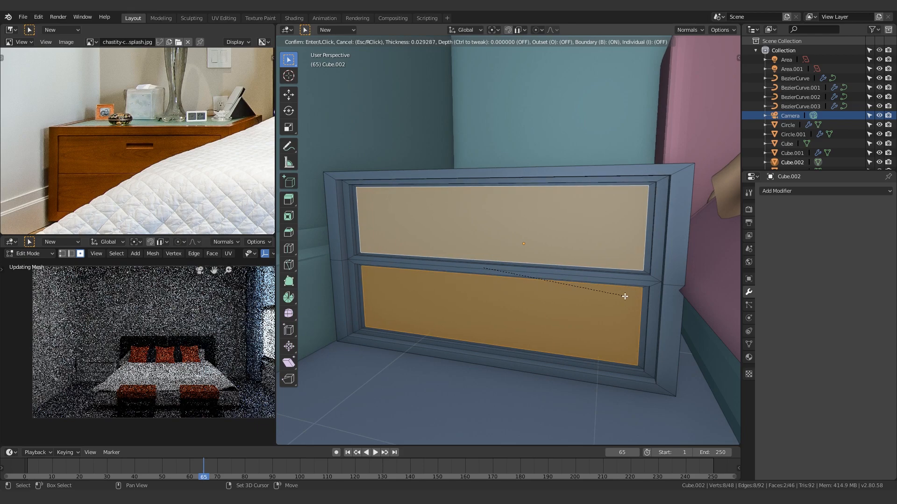
key("ctrl")
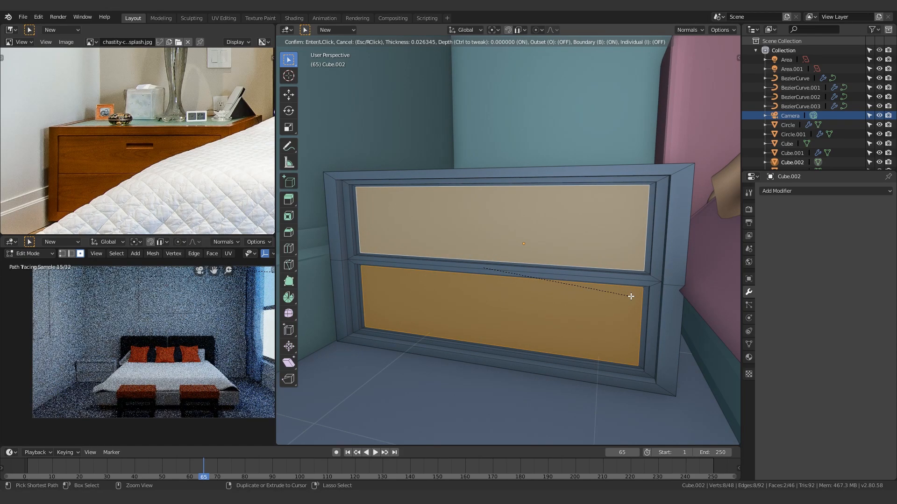
left_click(635, 297)
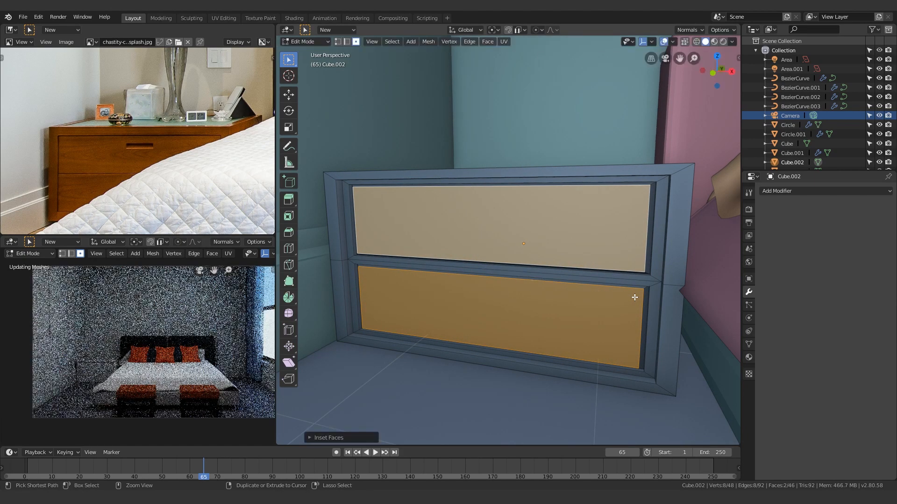
key("Tab")
key("Tab")
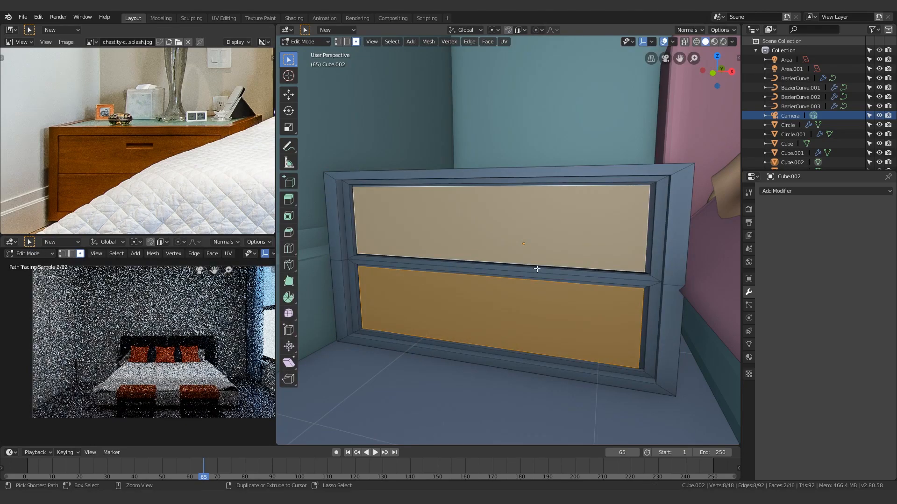
key("Tab")
key("Tab")
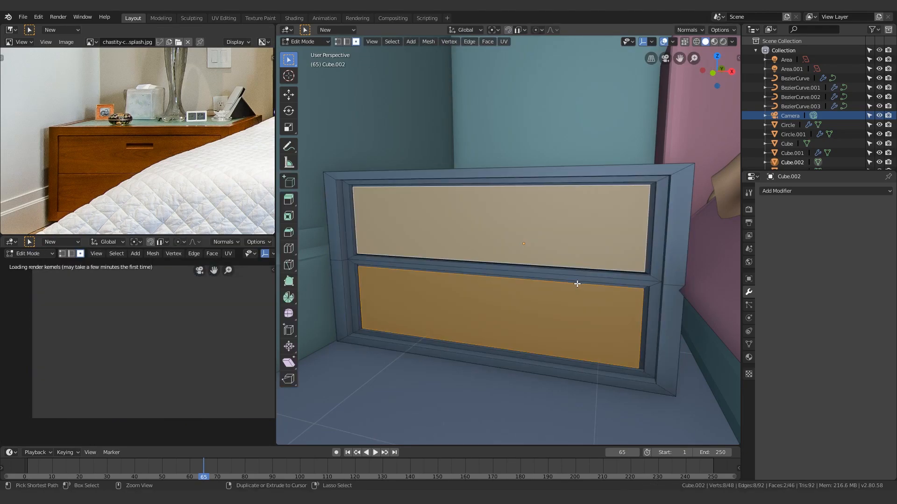
key("ctrl+z")
Inset both recessed drawer faces slightly and extrude them about 0.057 m outward to form raised drawer fronts
key("i")
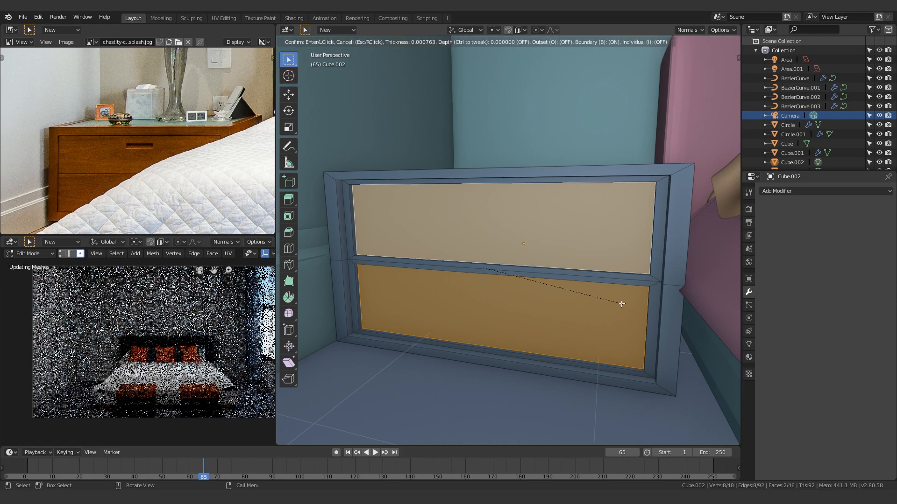
left_click(618, 305)
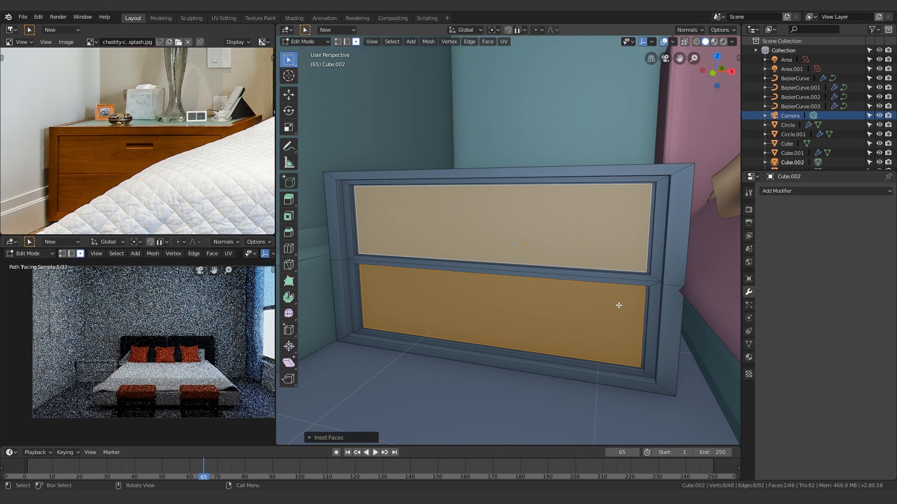
key("e")
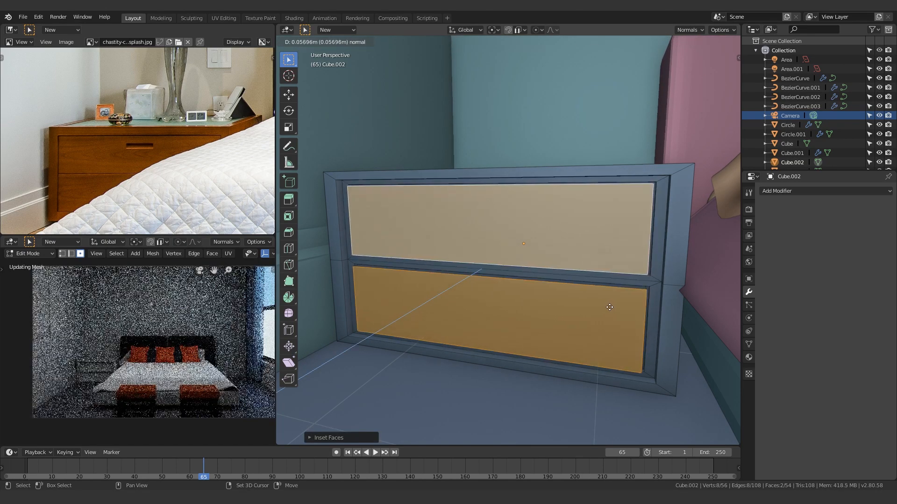
left_click(607, 309)
key("Tab")
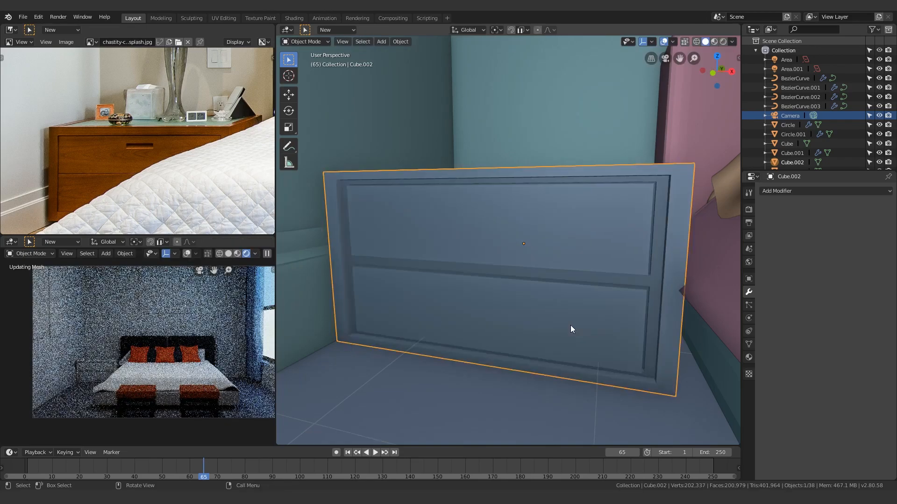
Examine the nightstand's raised drawer fronts and surrounding gaps from several angles and distances
mouse_move(503, 260)
middle_mouse_down()
mouse_move(538, 254)
mouse_move(497, 266)
middle_mouse_up()
key("Tab")
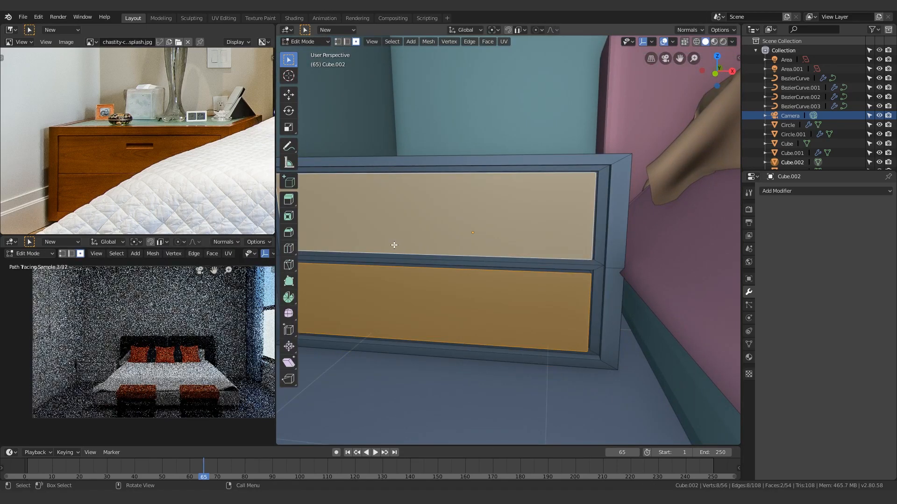
key("Tab")
middle_click_drag(421, 217, 534, 243)
scroll(464, 281, "up", 5)
scroll(464, 278, "down", 3)
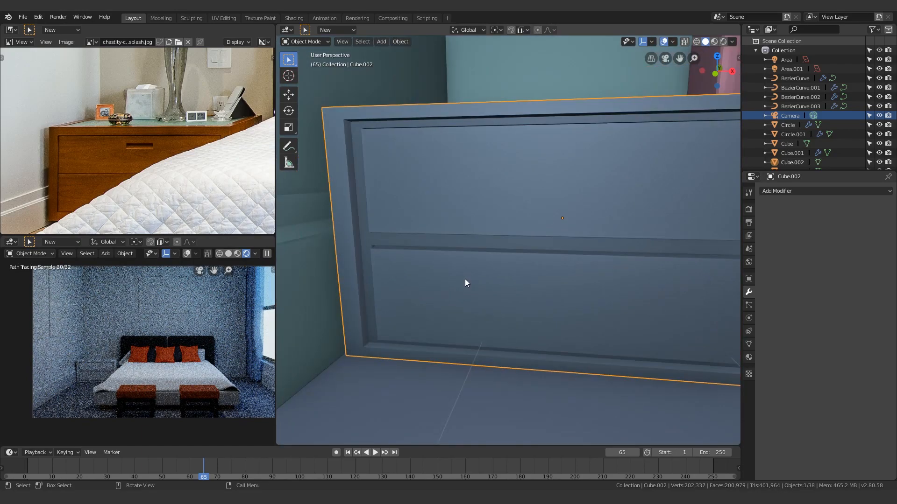
scroll(470, 284, "up", 2)
scroll(473, 273, "down", 4)
key("Tab")
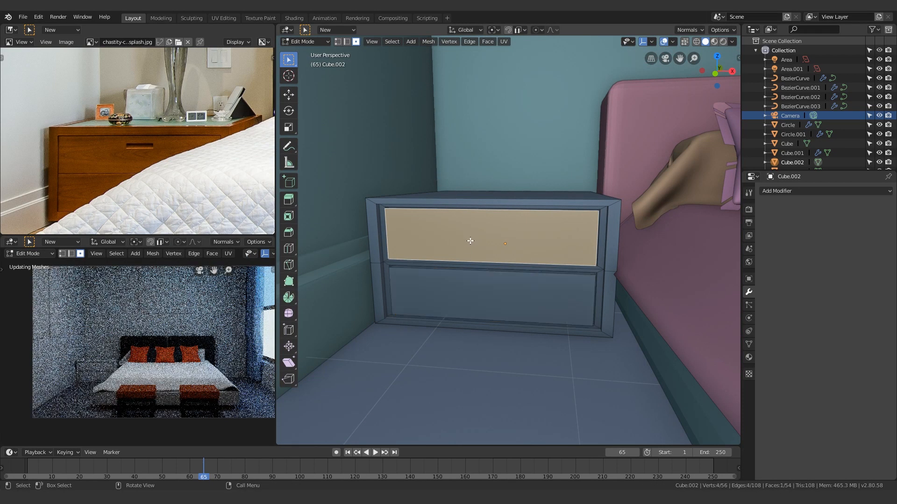
left_click(470, 240)
scroll(490, 276, "up", 4)
key("Tab")
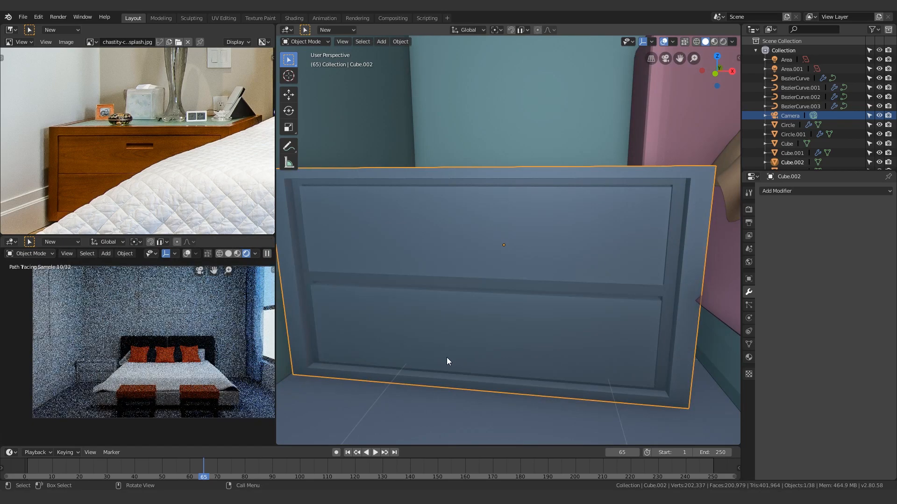
Loop cut the nightstand with two evenly spaced vertical edge loops across both drawer fronts
key("Tab")
key("ctrl+r")
scroll(436, 374, "up", 1)
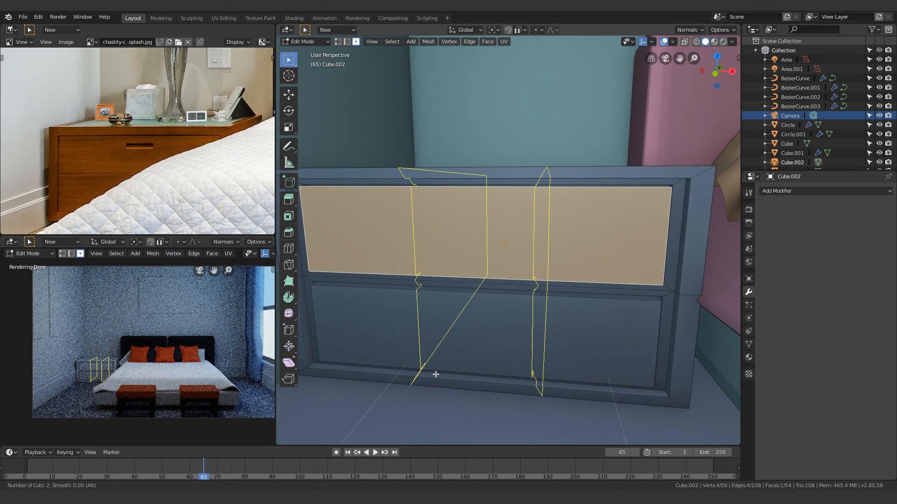
left_click(435, 374)
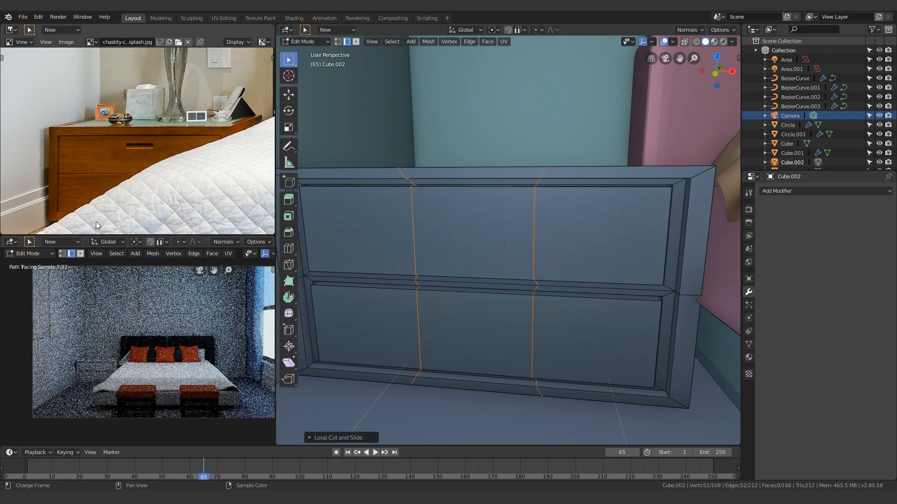
Add two evenly spaced horizontal edge loops through the upper drawer section without sliding them
scroll(133, 175, "down", 4)
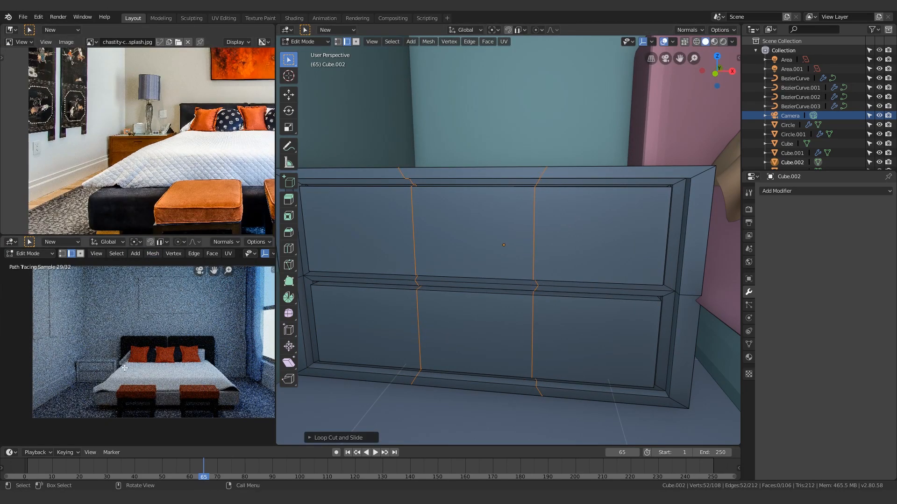
scroll(419, 274, "up", 2)
scroll(428, 269, "down", 3)
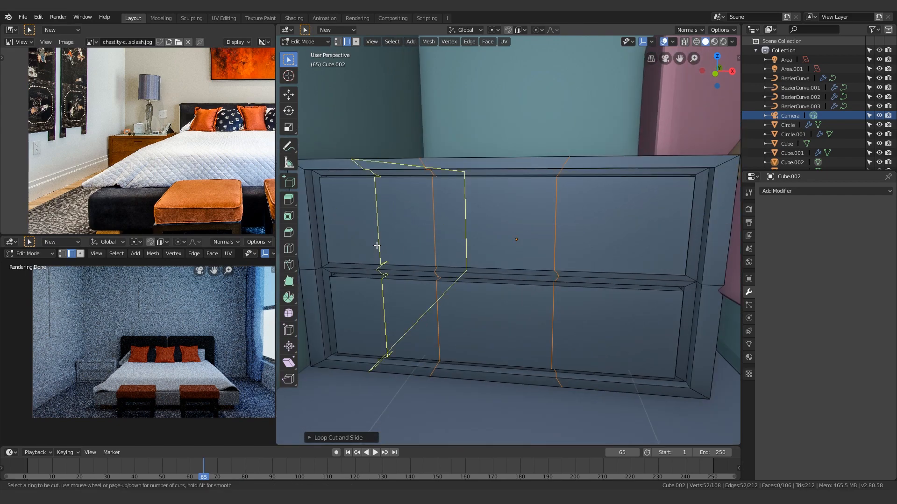
scroll(328, 224, "up", 4)
scroll(328, 225, "down", 3)
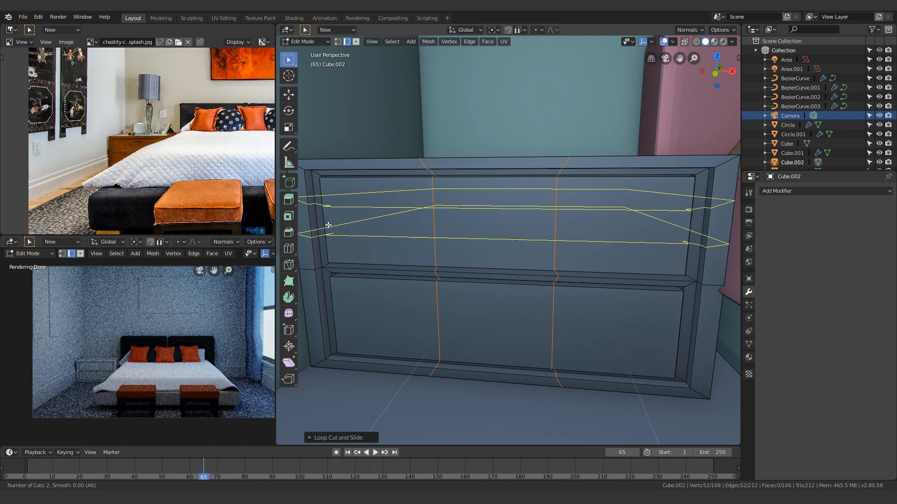
left_click(328, 225)
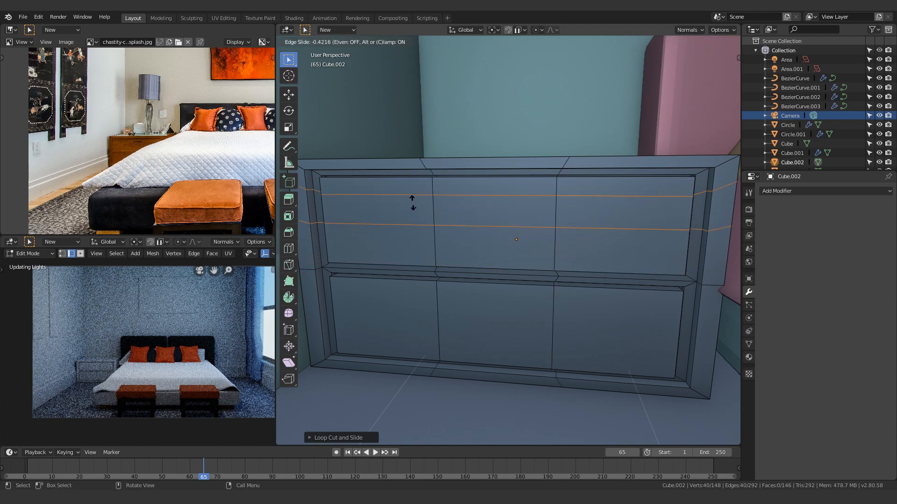
right_click(414, 228)
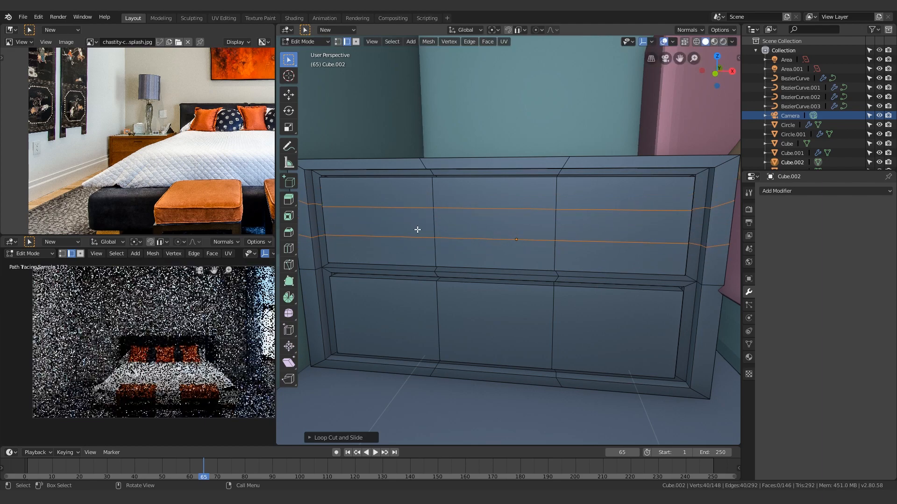
Add two evenly spaced horizontal edge loops through the lower drawer section without sliding them
scroll(513, 253, "down", 4)
scroll(514, 253, "up", 5)
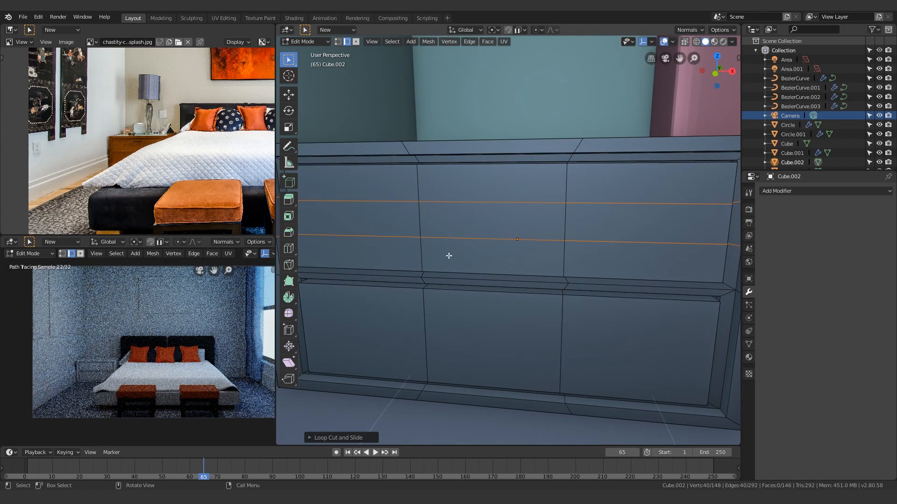
scroll(448, 256, "down", 3)
key("ctrl+r")
left_click(347, 310)
right_click(366, 304)
scroll(480, 216, "up", 2)
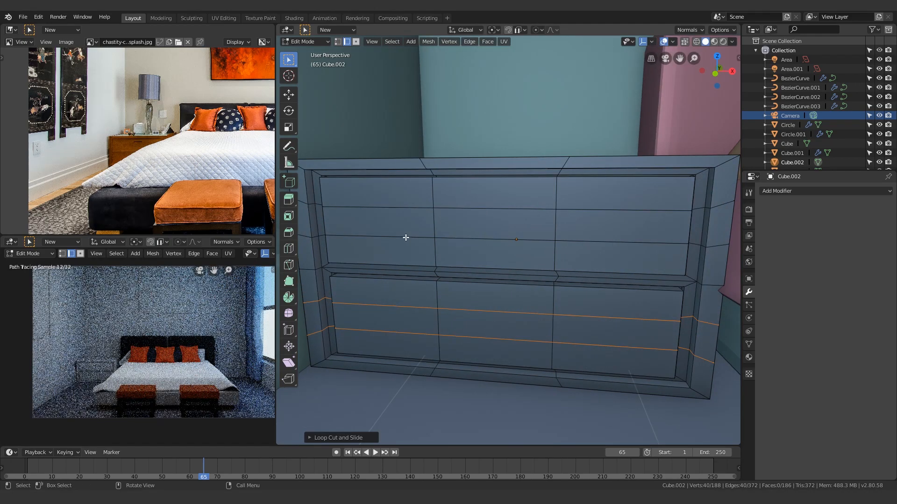
Slide the lower of the upper drawer's two horizontal edge loops upward to leave a narrow band beneath the other loop
key("ctrl+r")
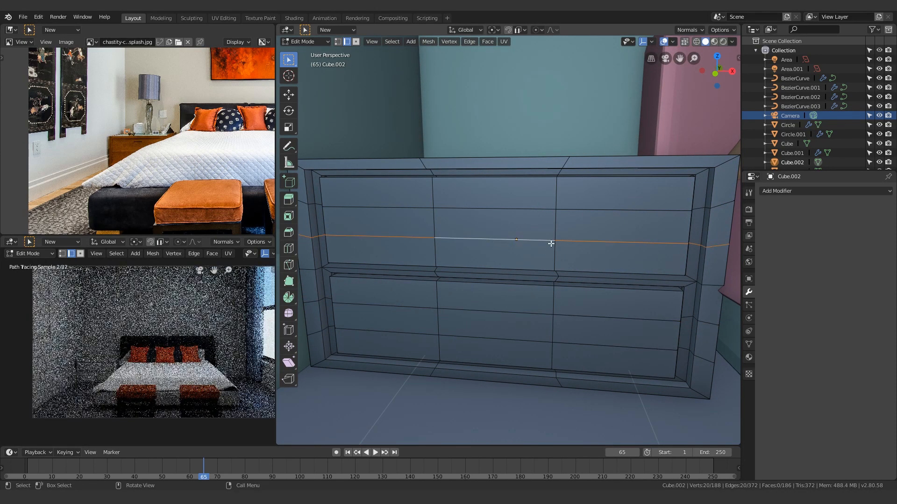
left_click(551, 242)
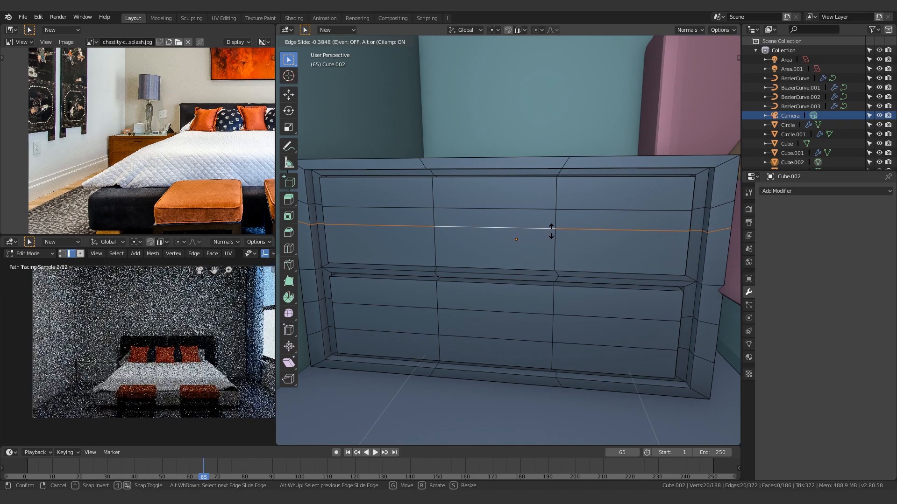
type("-.4")
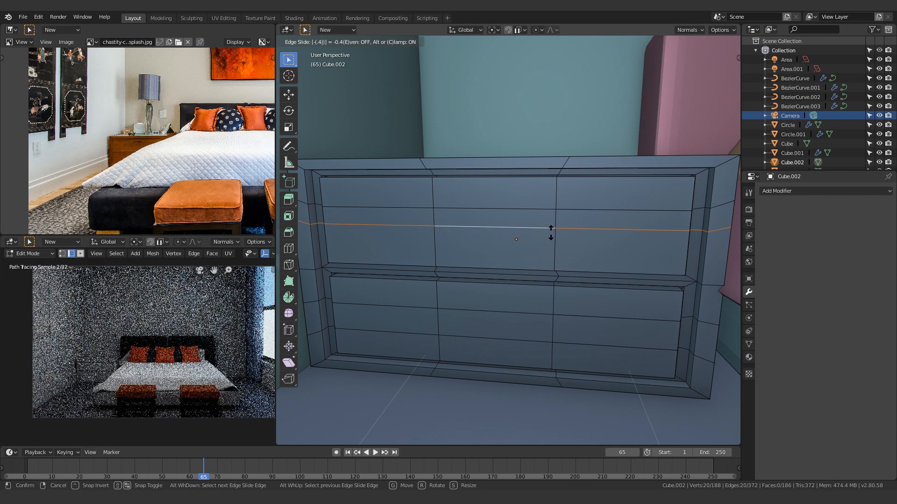
key("BackSpace")
type("5")
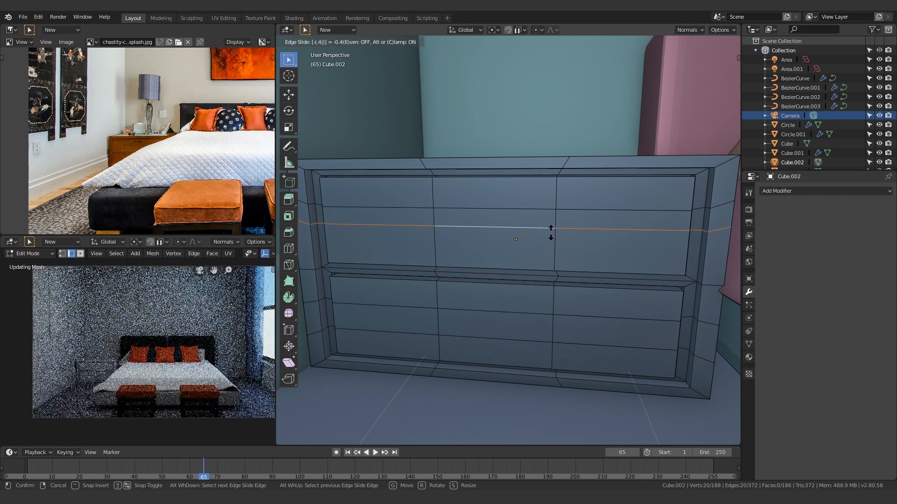
key("Return")
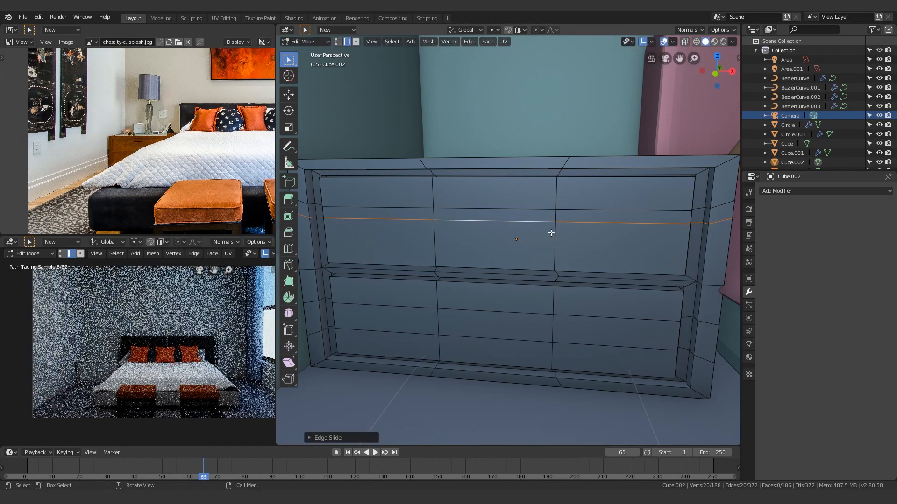
Slide the lower drawer's lower horizontal edge loop upward to leave a matching narrow band on that drawer front
left_click(488, 332, "alt")
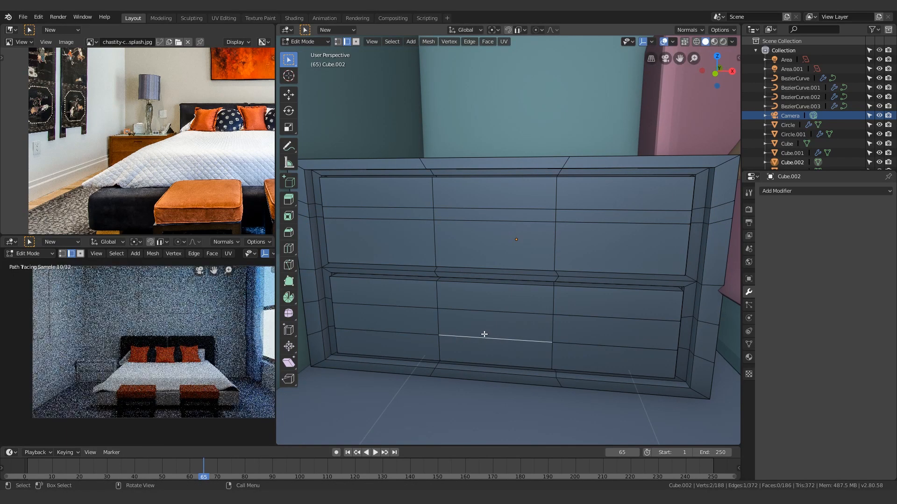
key("g")
key("g")
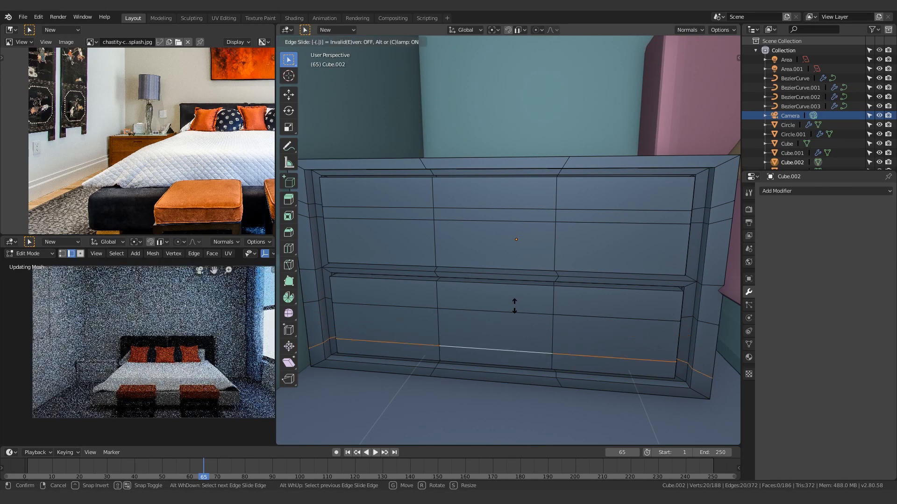
key("Return")
Extrude the narrow central face of each drawer front about 0.048 m inward as recessed handle slots, and leave mesh editing
key("3")
left_click(496, 212)
left_click(486, 316, "shift")
middle_click_drag(505, 330, 547, 330)
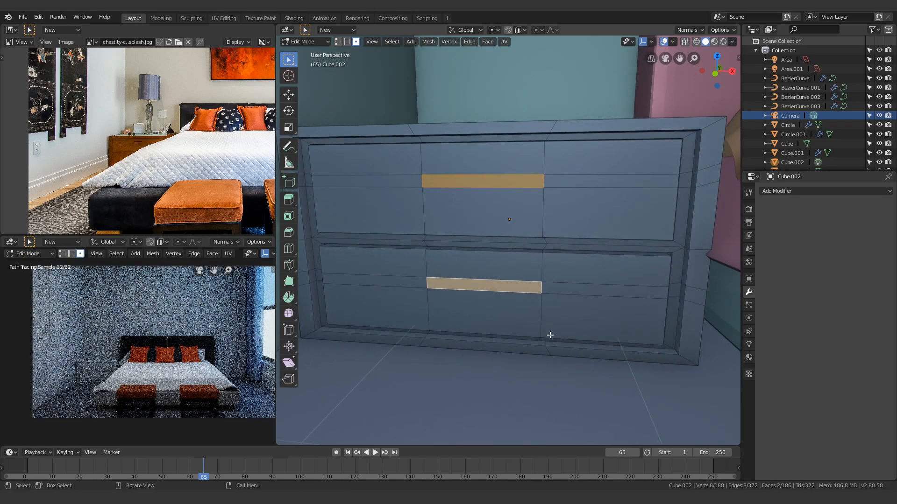
key("e")
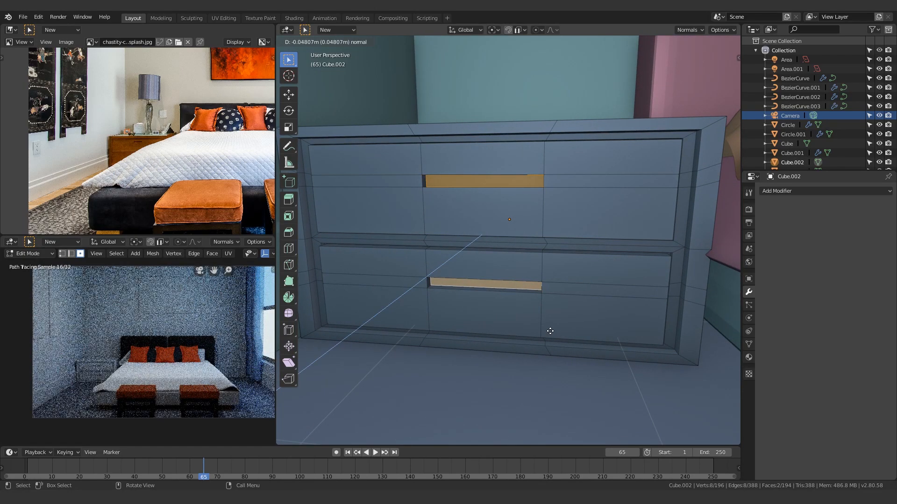
left_click(550, 331)
scroll(77, 394, "up", 15)
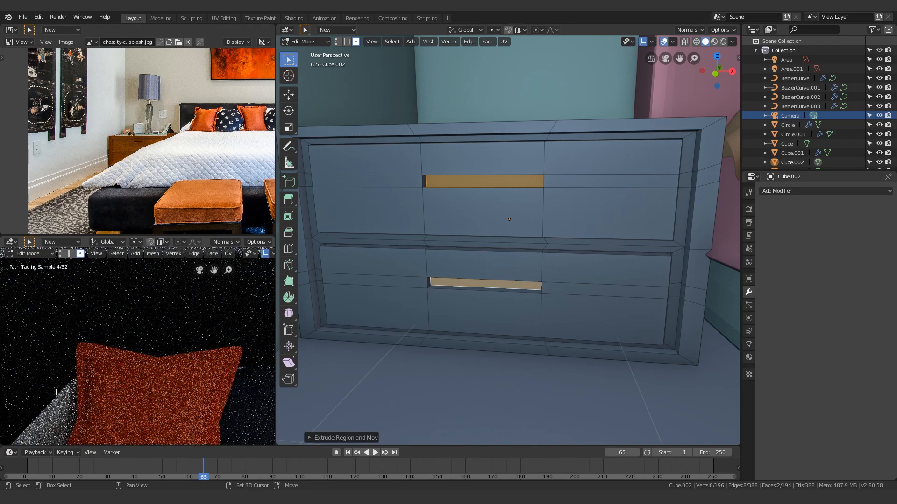
key("Tab")
scroll(63, 383, "down", 10)
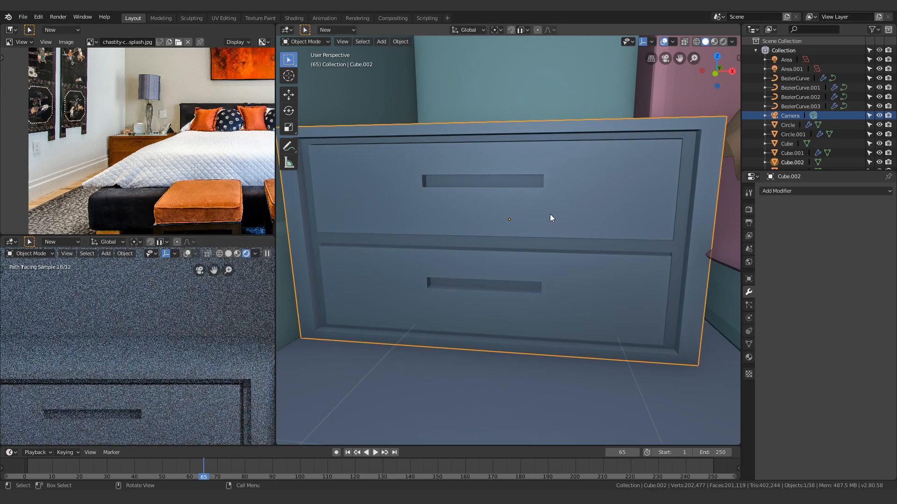
Give the nightstand a new material named Cabinet
left_click(749, 358)
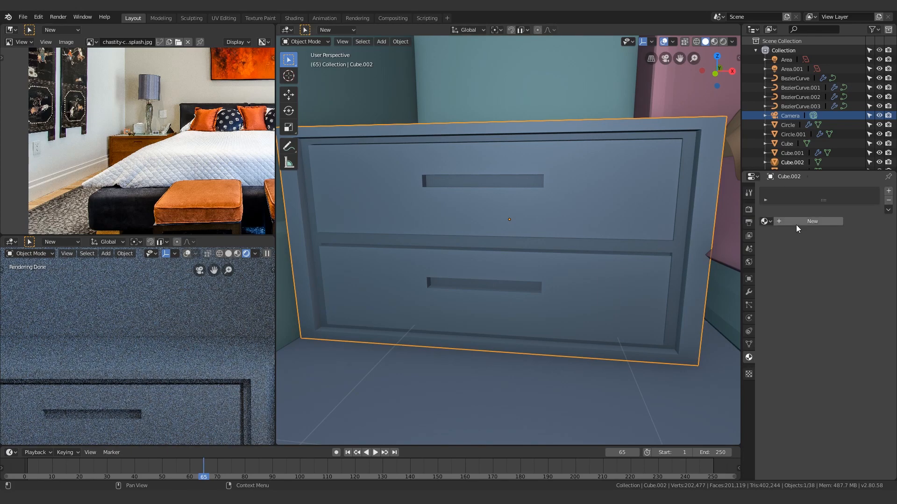
left_click(796, 221)
left_click(790, 222)
type("Cab")
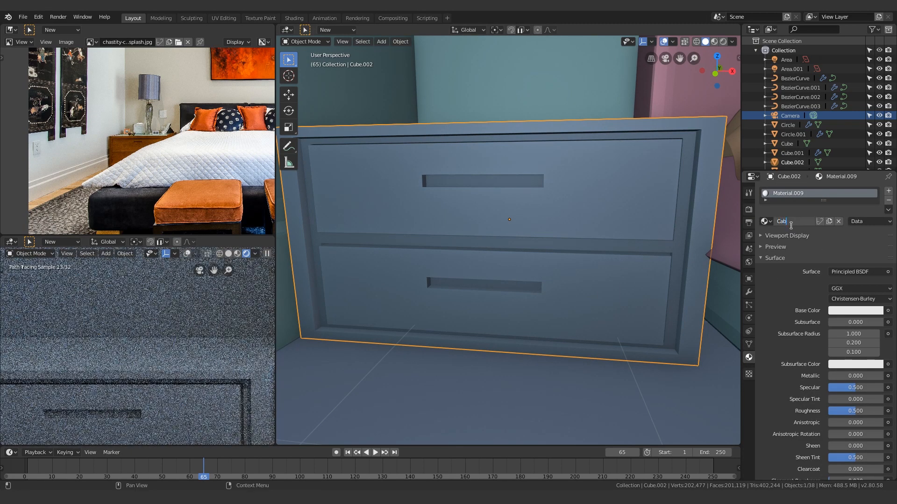
type("inet")
key("Return")
scroll(169, 352, "down", 3)
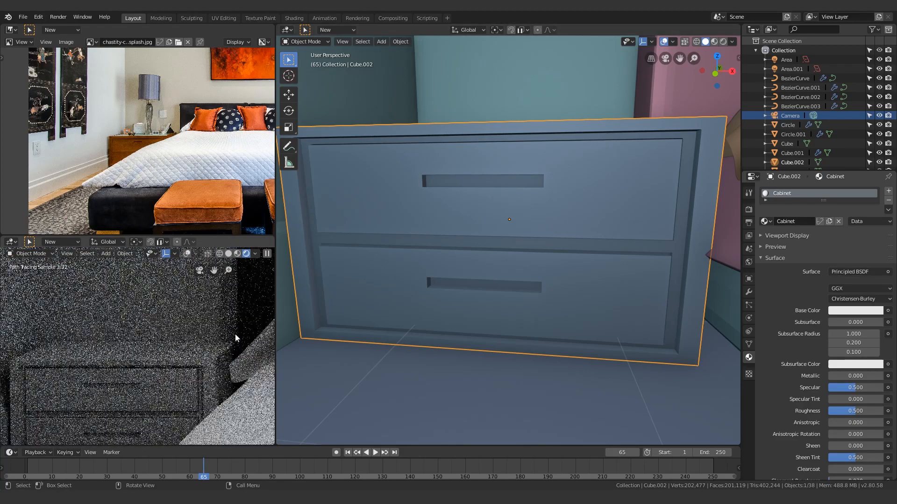
Sample the Cabinet material's base color from the wooden nightstand in the reference photo and brighten it to a strong orange
left_click(872, 313)
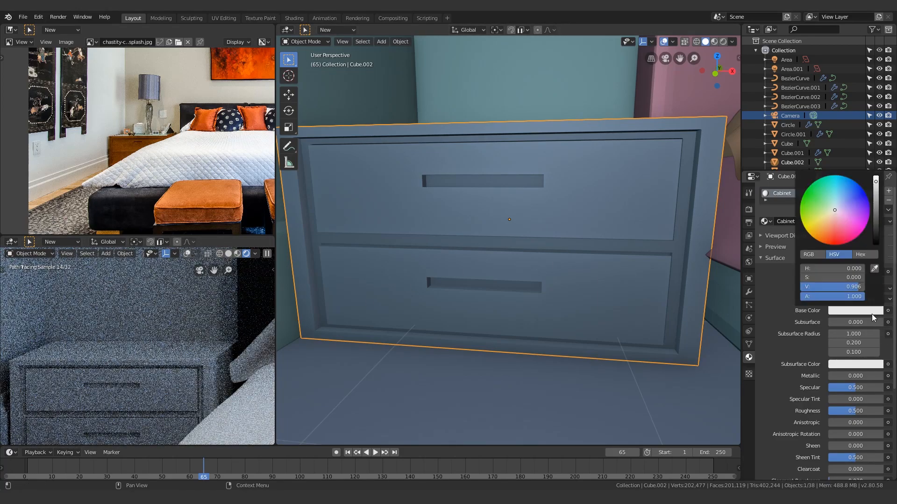
left_click(874, 269)
left_click(117, 145)
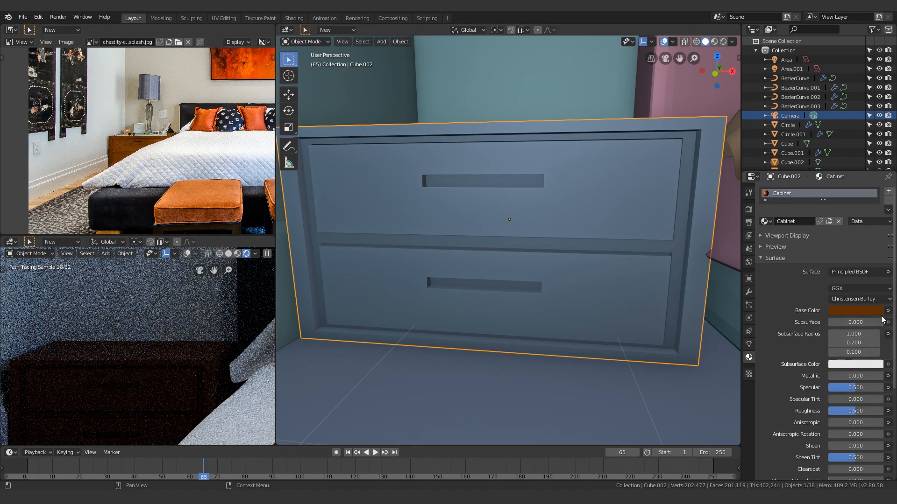
left_click(866, 309)
left_click_drag(875, 204, 877, 192)
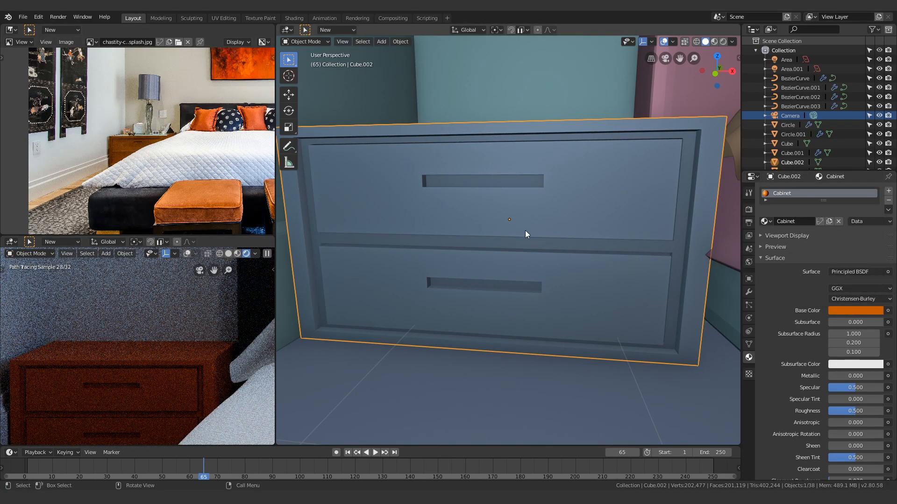
Try to merge the nightstand's three top faces by selecting them and dissolving their edges
middle_click_drag(569, 181, 538, 328)
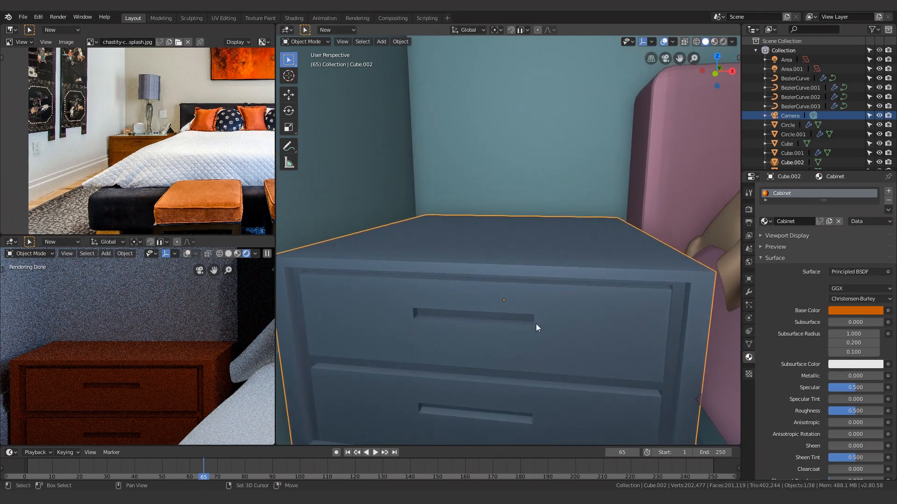
scroll(170, 144, "up", 6)
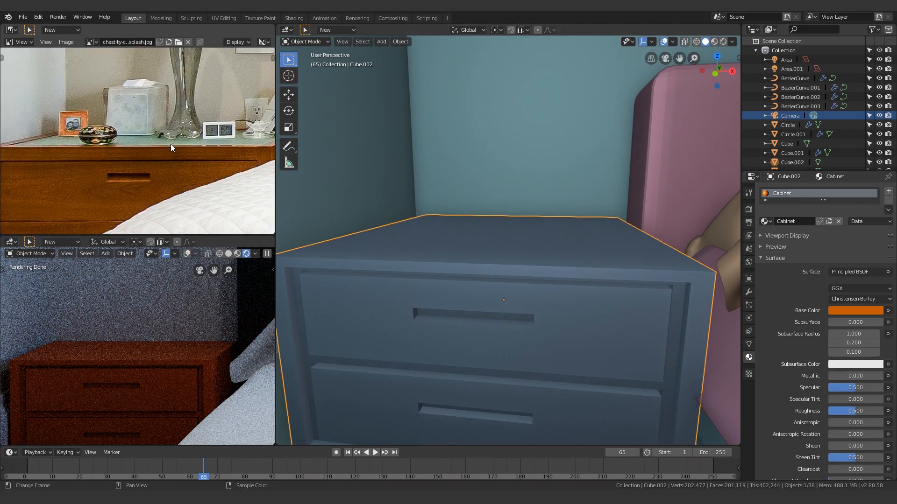
key("Tab")
middle_click_drag(502, 251, 520, 241)
left_click(411, 236)
left_click(525, 232, "shift")
left_click(619, 247, "shift")
middle_click_drag(613, 261, 570, 284)
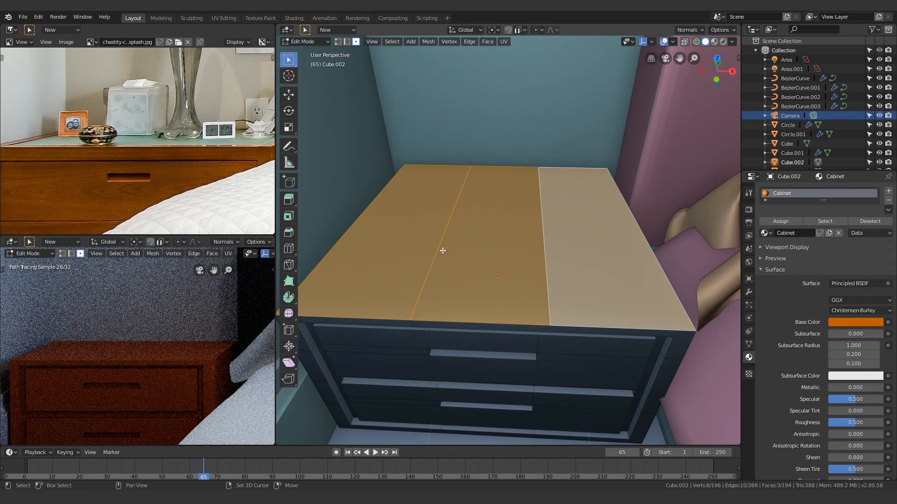
key("x")
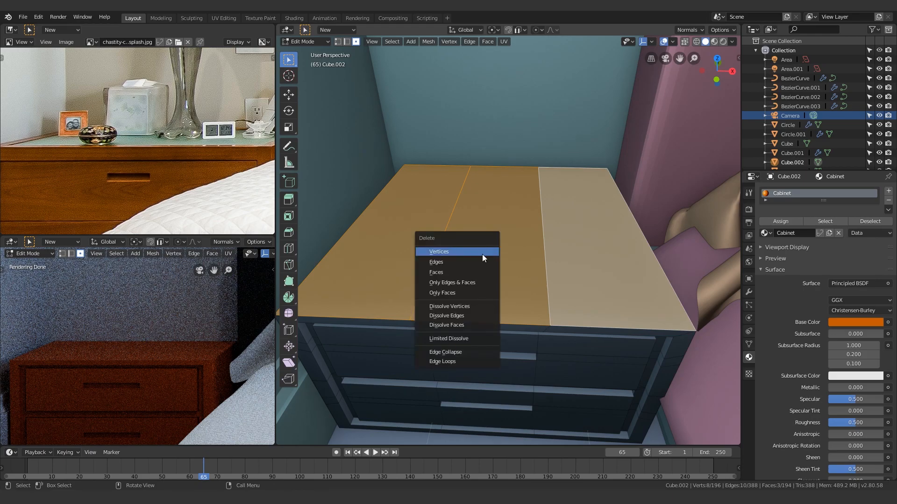
left_click(454, 318)
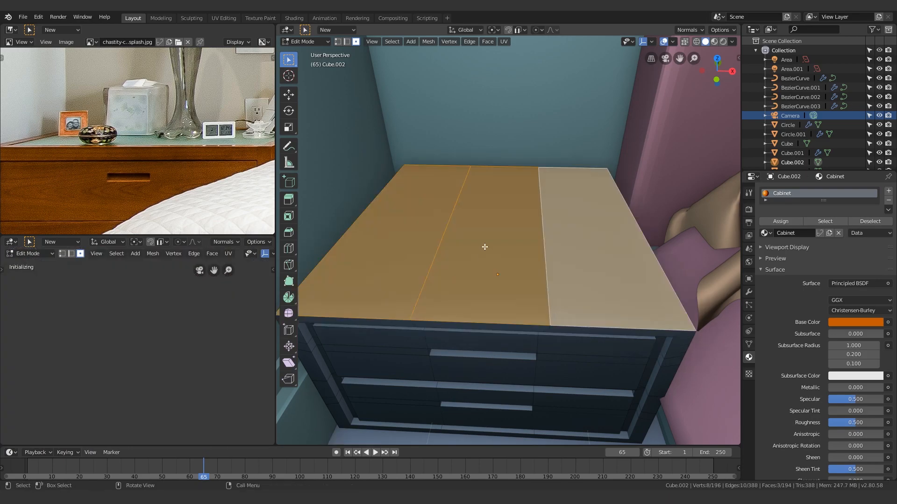
Dissolve the two dividing edges running front to back across the nightstand's top
key("2")
left_click(449, 238)
left_click(546, 244, "shift")
key("x")
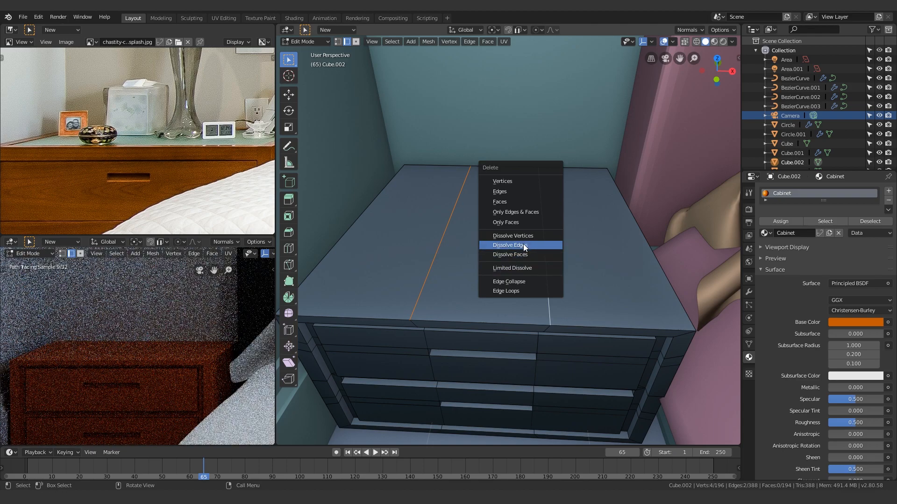
left_click(523, 246)
Inset the nightstand's top face by about 0.068 m and extrude the inner face slightly downward to form a shallow recess
key("3")
left_click(464, 272)
middle_click_drag(625, 294, 609, 287)
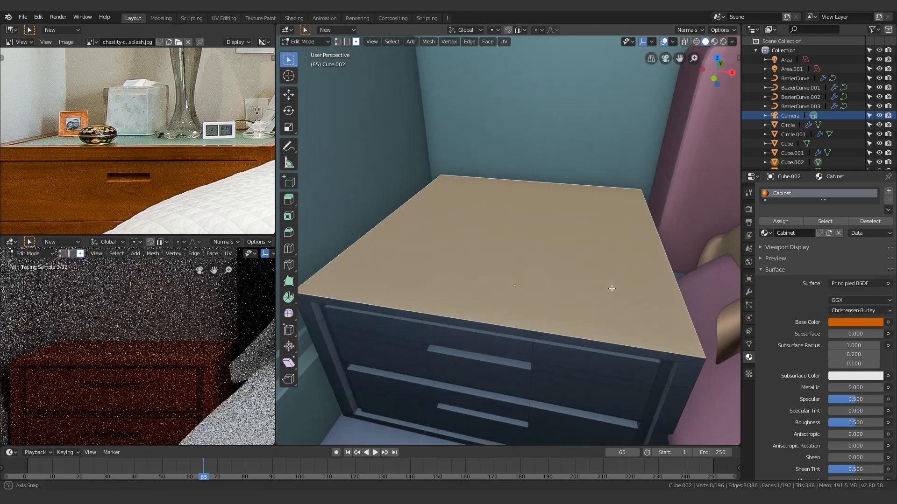
key("i")
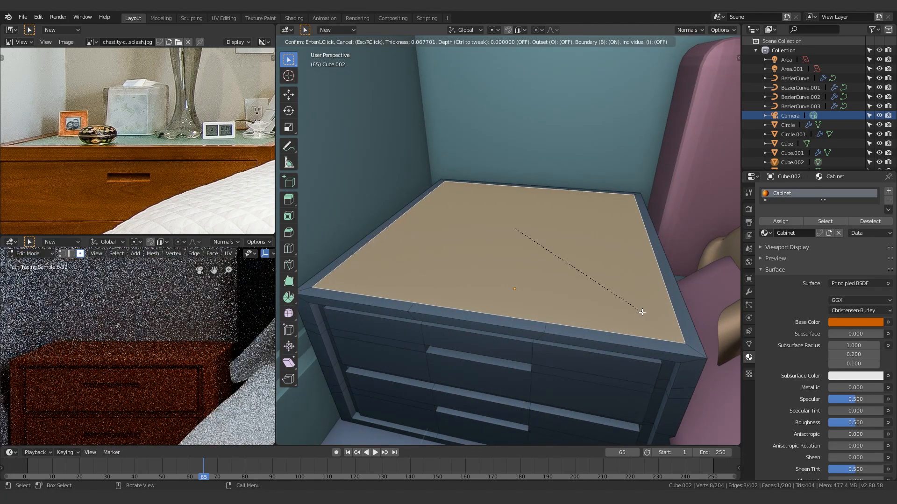
left_click(641, 312)
key("e")
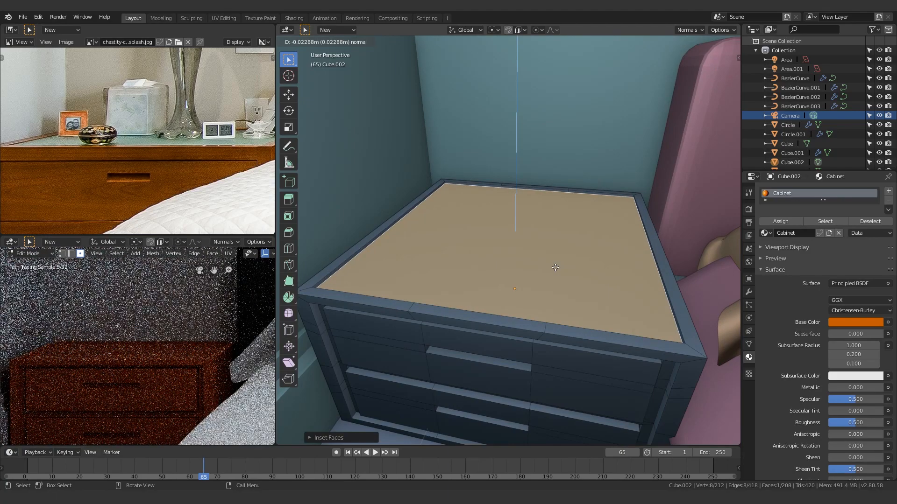
left_click(556, 269)
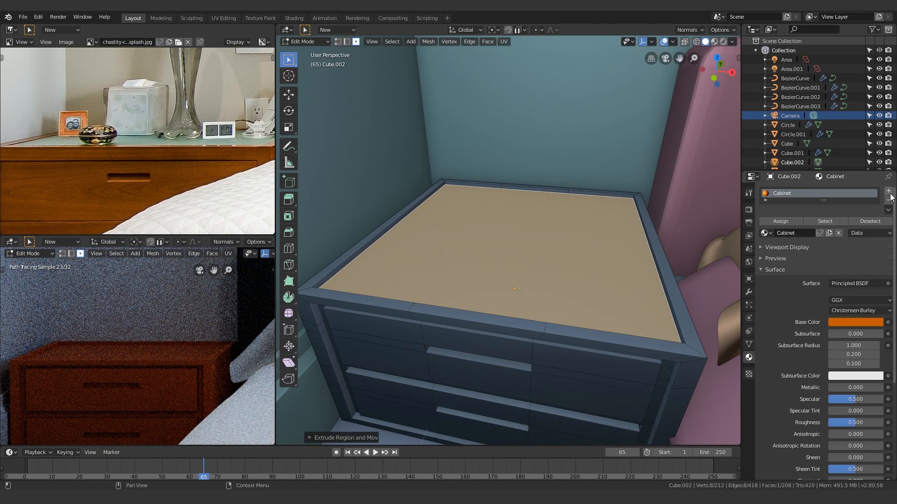
Add a second material named CabinetTop to the nightstand and assign it to the recessed top face
left_click(889, 192)
left_click(789, 254)
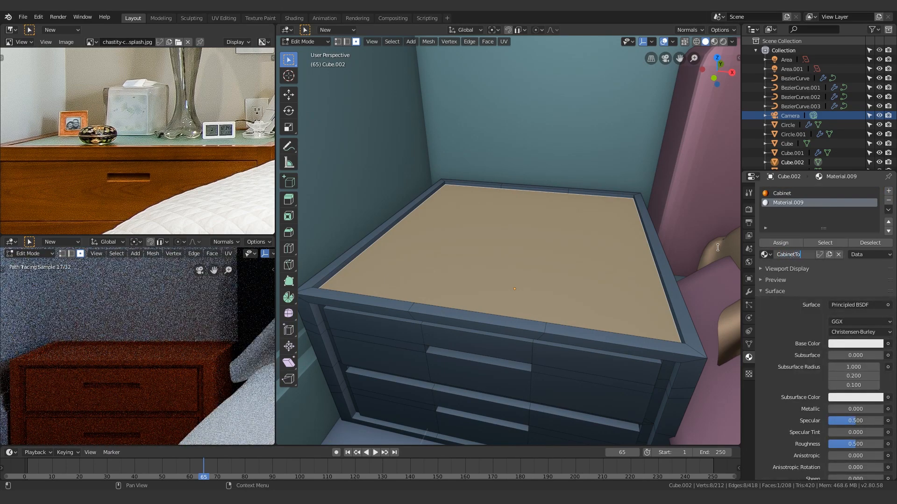
type("p")
key("Return")
left_click(775, 244)
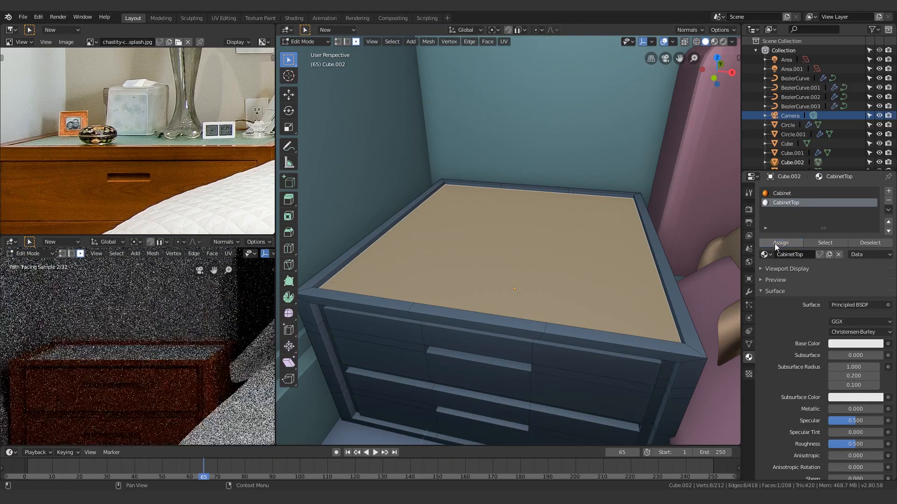
Sample CabinetTop's base color from the reference photo's pale green tabletop, set its roughness to 0, and leave mesh editing
left_click(877, 344)
left_click(876, 305)
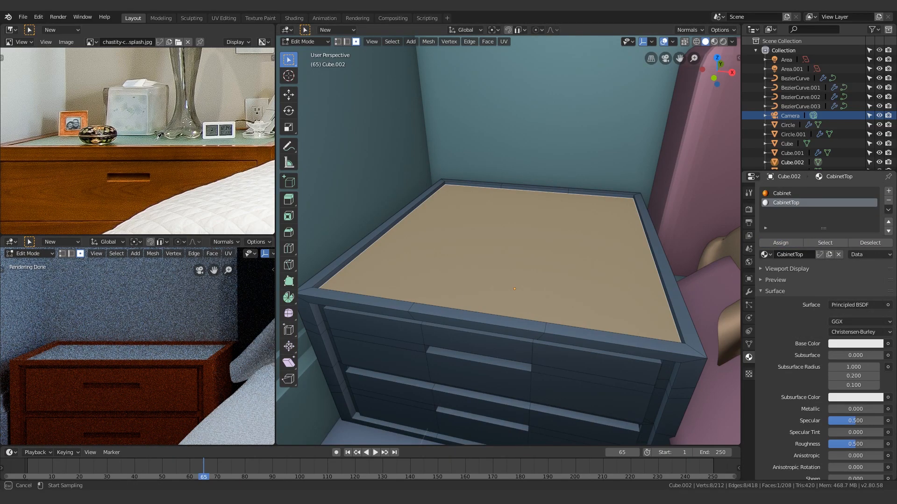
left_click(157, 138)
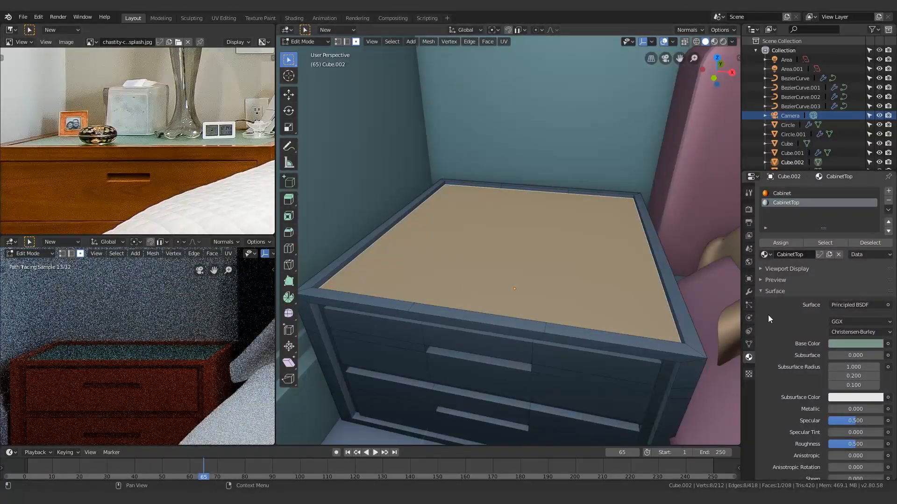
scroll(817, 358, "down", 5)
left_click_drag(877, 347, 827, 349)
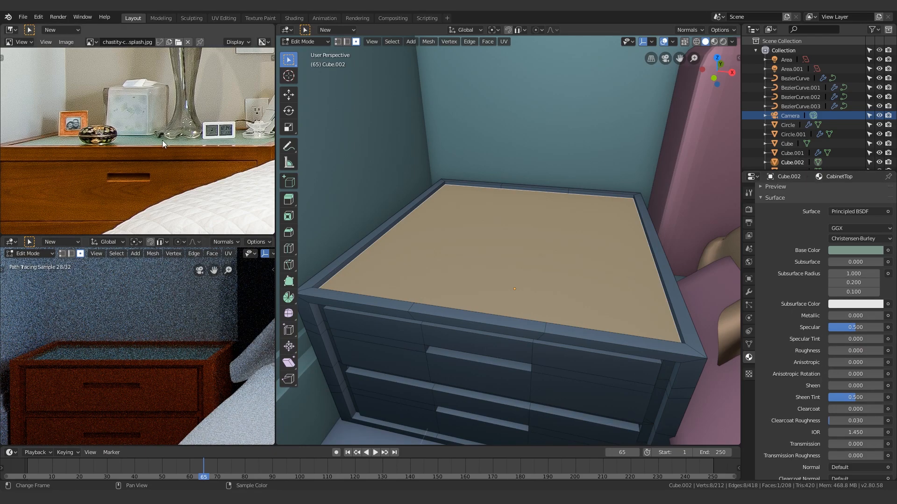
key("Tab")
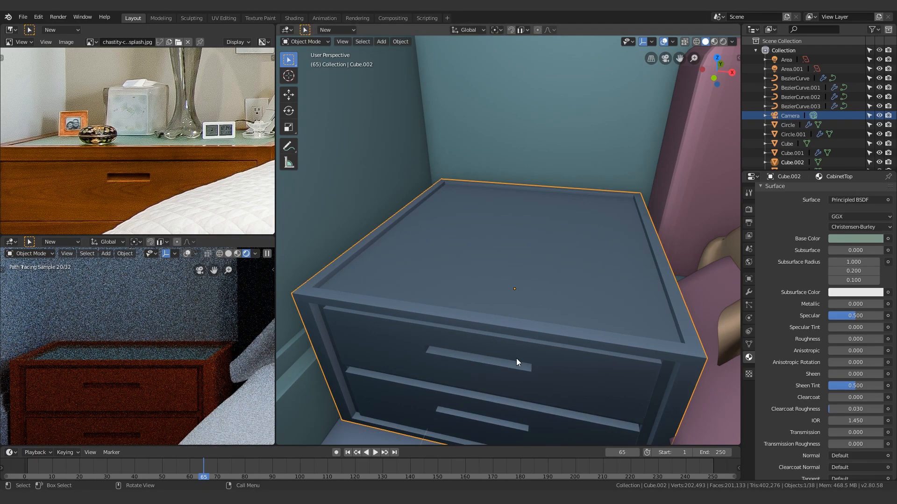
scroll(567, 326, "down", 8)
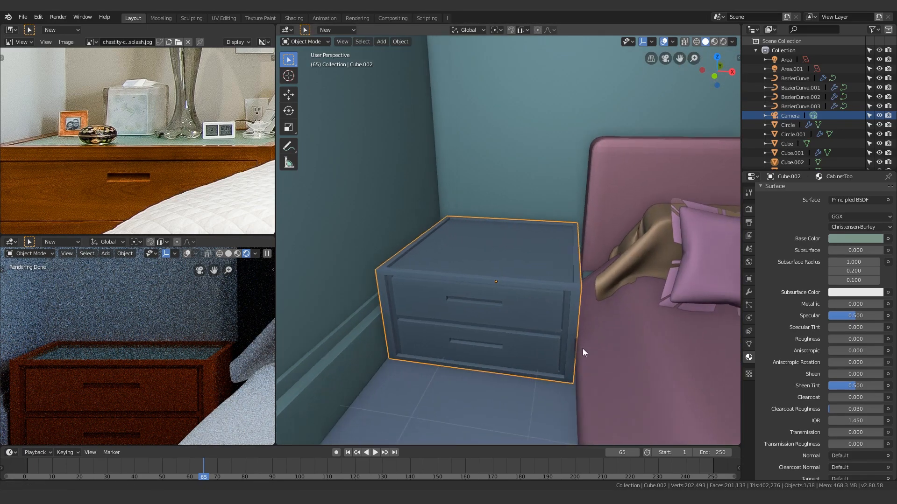
scroll(132, 346, "down", 13)
scroll(200, 343, "up", 4)
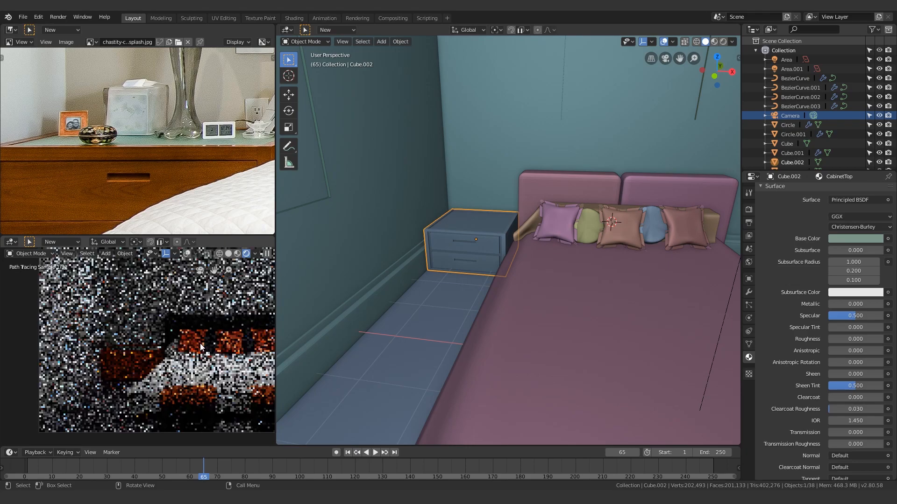
Duplicate the nightstand along the global X axis and place the copy on the opposite side of the bed
scroll(553, 236, "up", 1)
scroll(461, 258, "up", 4)
scroll(473, 276, "down", 10)
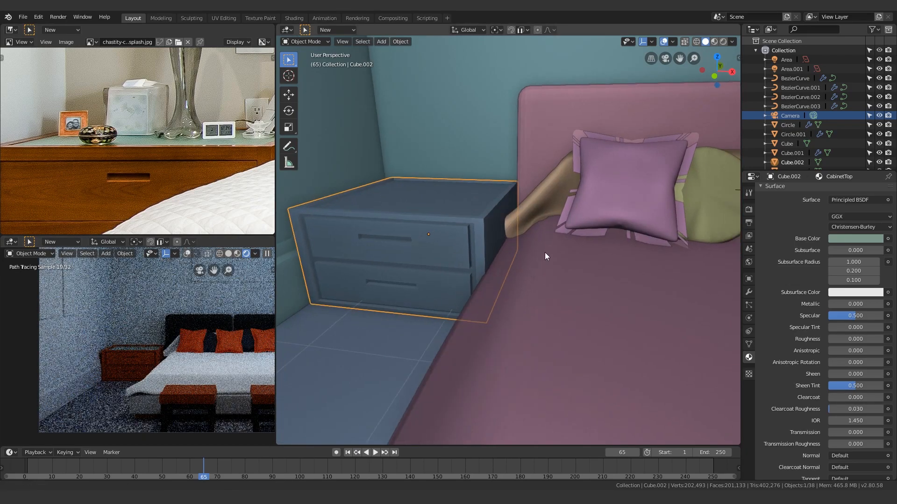
scroll(405, 253, "down", 3)
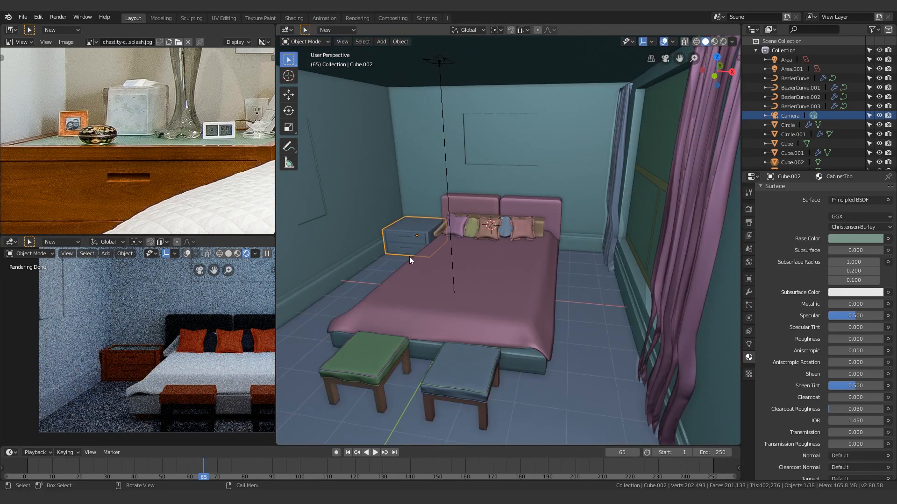
middle_click_drag(409, 256, 419, 254)
key("shift+d")
key("x")
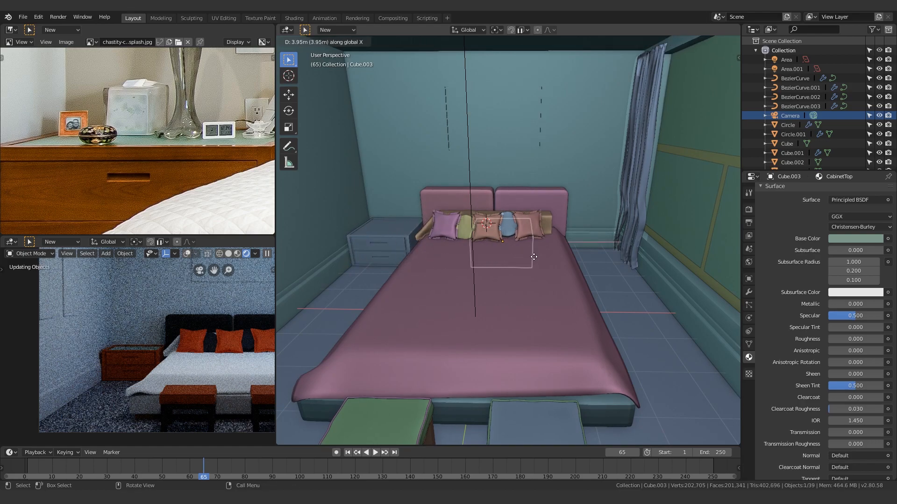
left_click(600, 257)
Narrow the copied nightstand to about 0.75 along X and shift it along X to fit between the bed and the curtain
middle_click_drag(687, 263, 517, 265, "shift")
scroll(385, 307, "up", 3)
scroll(517, 265, "up", 3)
key("s")
key("x")
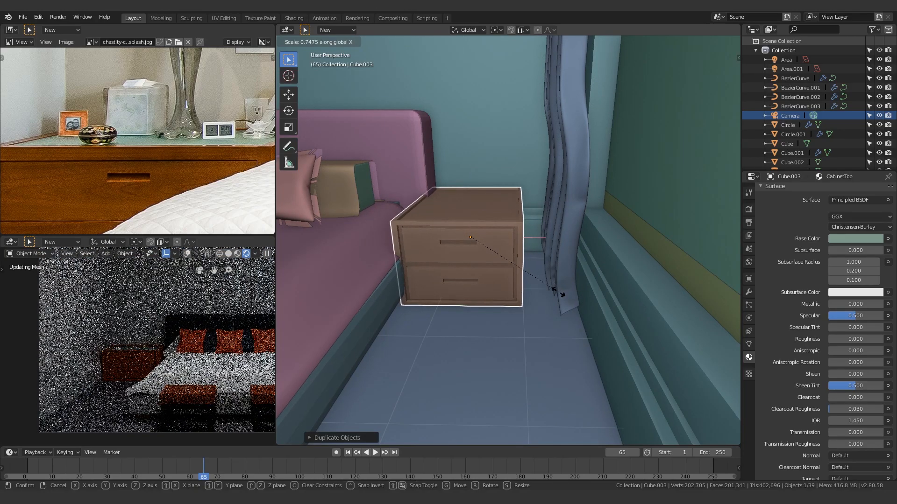
left_click(555, 293)
scroll(554, 293, "up", 2)
middle_click_drag(554, 290, 563, 290)
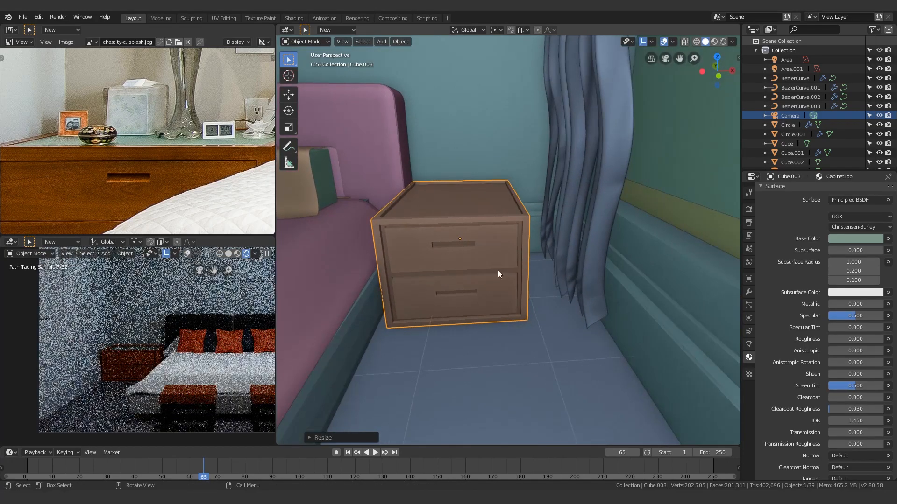
key("g")
key("x")
left_click(513, 270)
Make the mesh normals consistent on the blue curtain beside the copied nightstand, and leave mesh editing
middle_click_drag(513, 270, 538, 197)
left_click(539, 198)
middle_click_drag(653, 233, 557, 245)
left_click(550, 231)
scroll(545, 238, "down", 5)
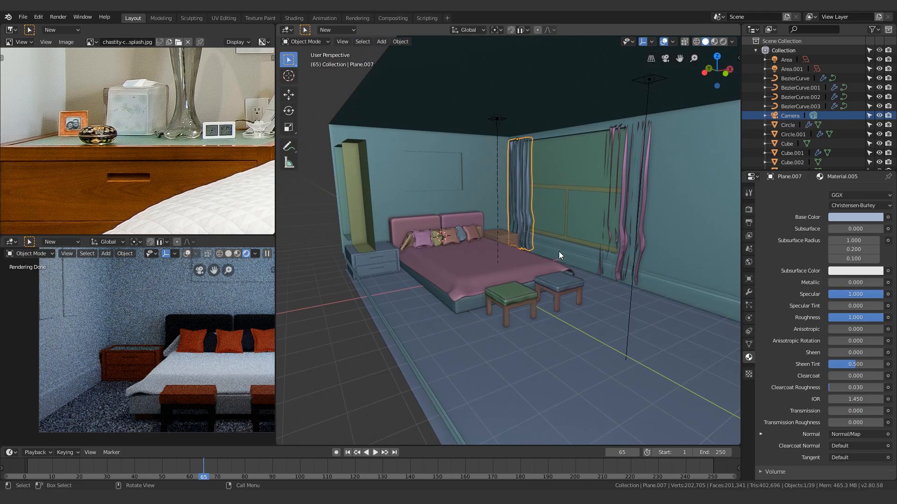
scroll(558, 245, "up", 4)
middle_click_drag(630, 253, 494, 345, "shift")
middle_click_drag(392, 341, 544, 242, "shift")
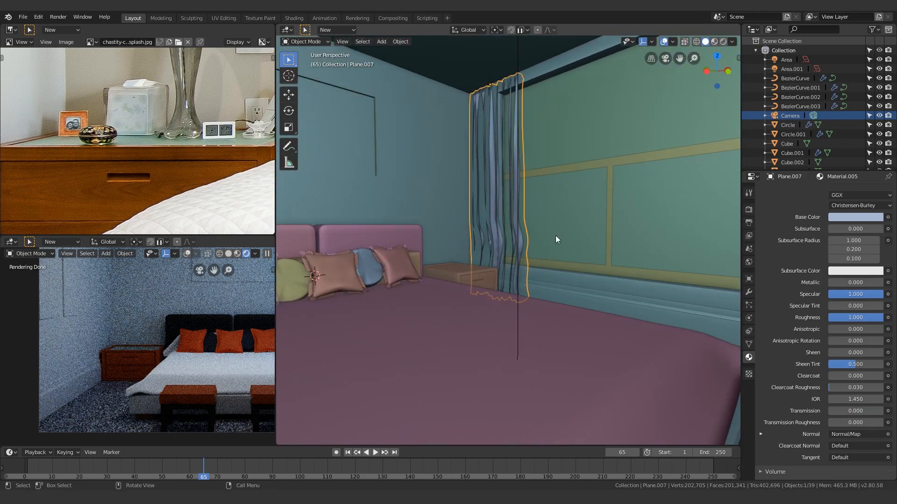
middle_click_drag(526, 210, 530, 244, "shift")
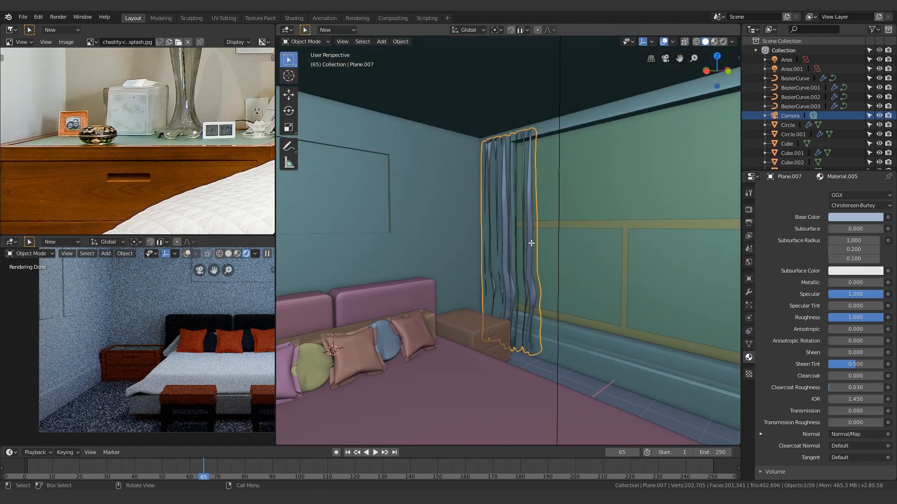
key("Tab")
key("F3")
type("make")
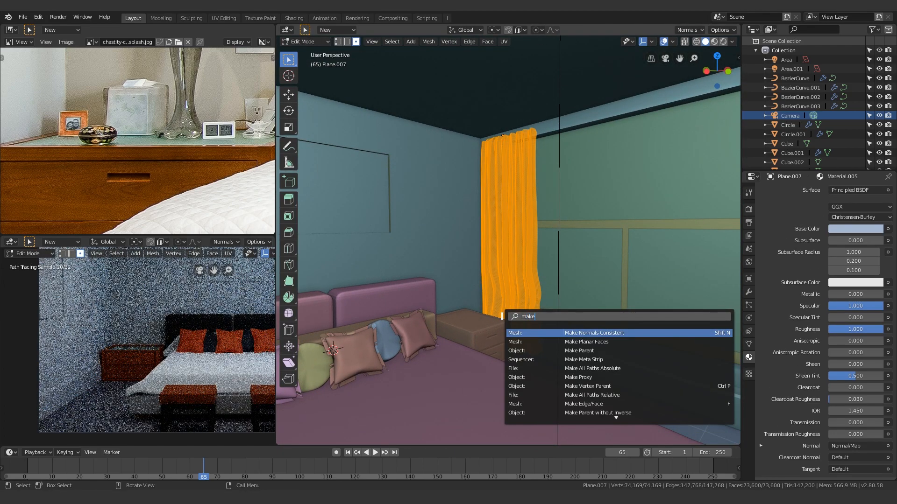
key("Return")
key("Tab")
Make the mesh normals consistent on the other curtain, at the window's near end, and leave mesh editing
middle_click_drag(629, 302, 508, 258)
left_click(507, 258)
key("Tab")
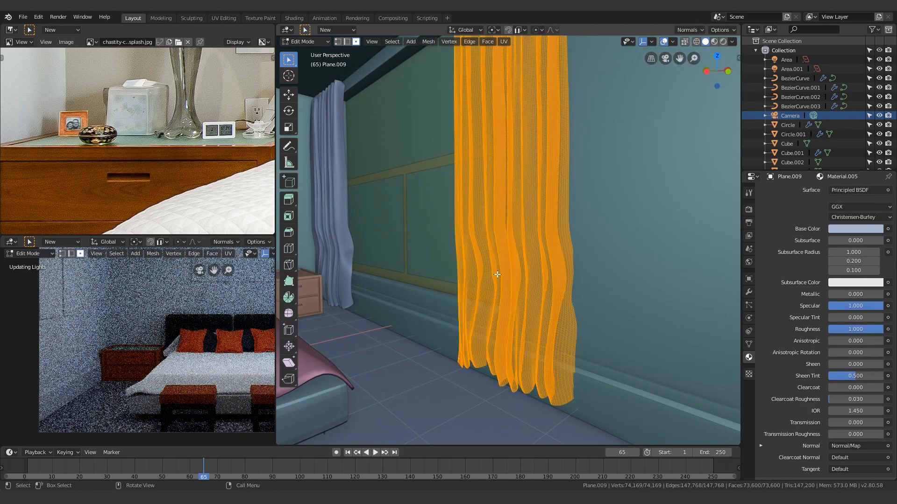
key("F3")
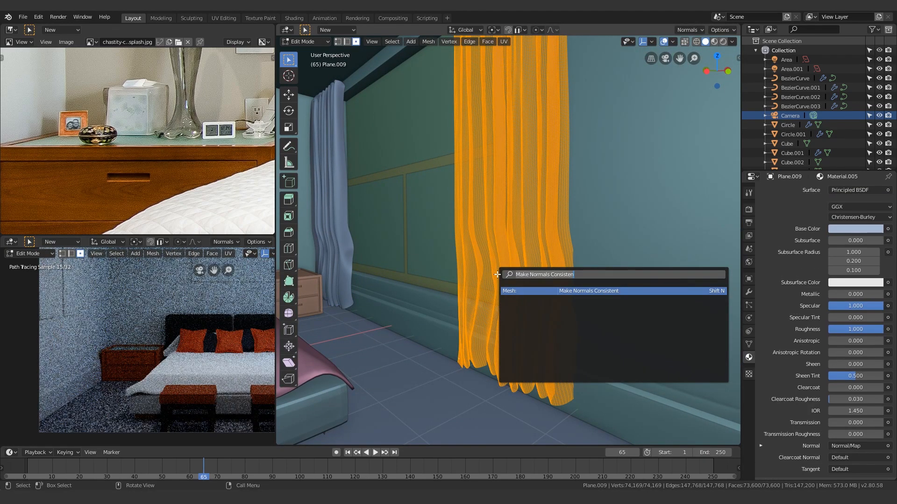
key("Return")
key("Tab")
mouse_move(400, 236)
middle_mouse_down()
mouse_move(615, 230)
mouse_move(648, 236)
mouse_move(607, 245)
mouse_move(503, 205)
mouse_move(533, 206)
mouse_move(494, 237)
middle_mouse_up()
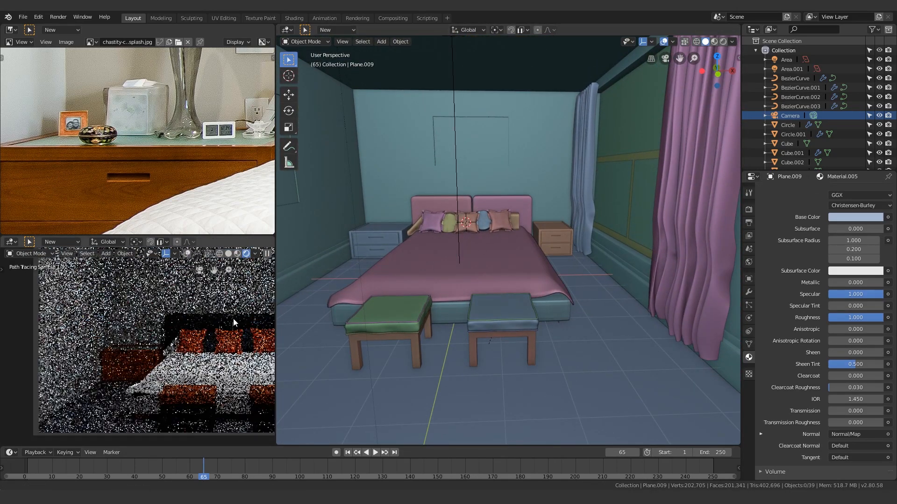
scroll(177, 324, "down", 5)
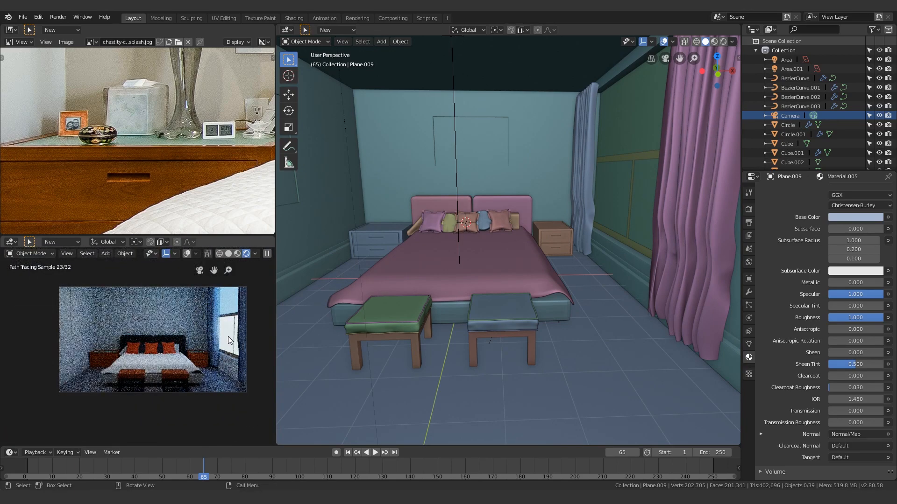
Select a horizontal edge loop across the curtain beside the nightstand, at about the height just above the nightstand's top
left_click(580, 190)
middle_click_drag(581, 190, 459, 245, "shift")
scroll(551, 240, "up", 5)
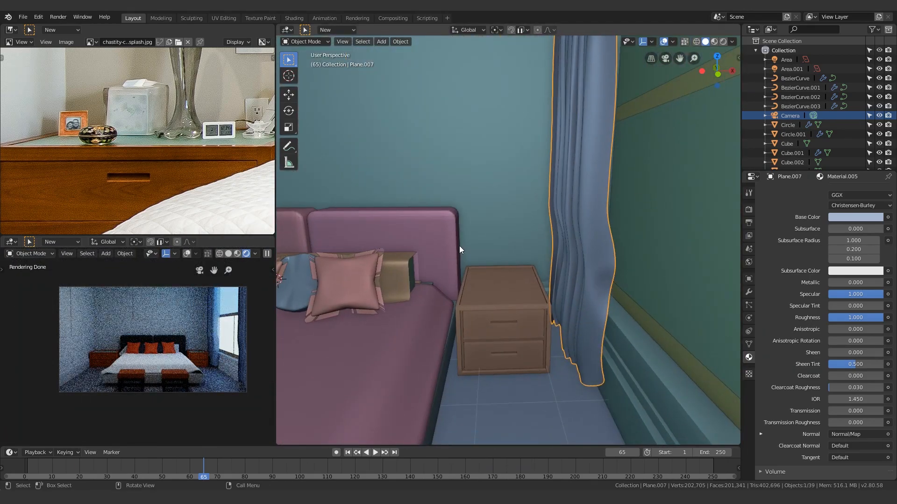
key("Tab")
middle_click_drag(592, 244, 535, 243)
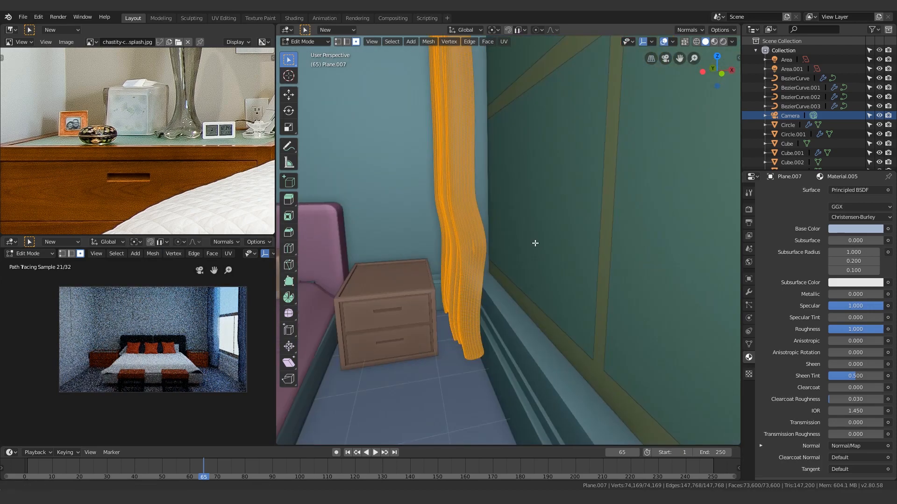
key("alt+a")
key("2")
middle_click_drag(478, 228, 524, 227)
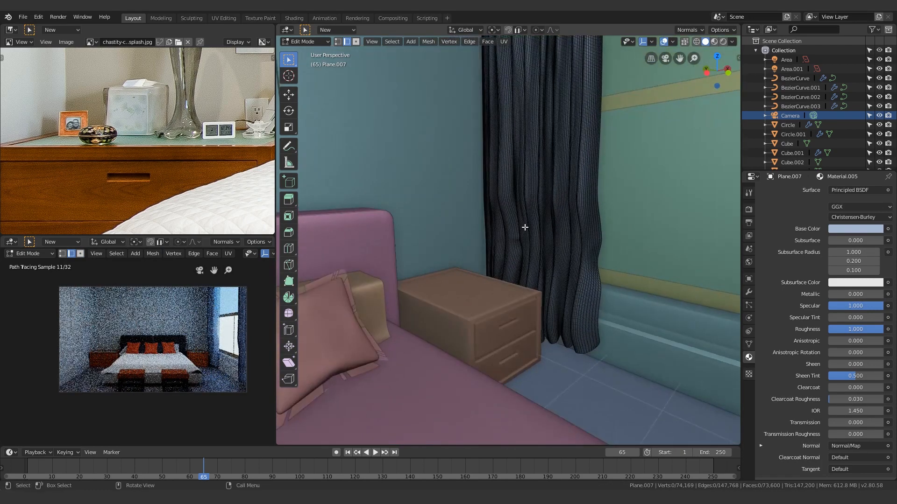
scroll(524, 227, "up", 2)
scroll(599, 247, "up", 4)
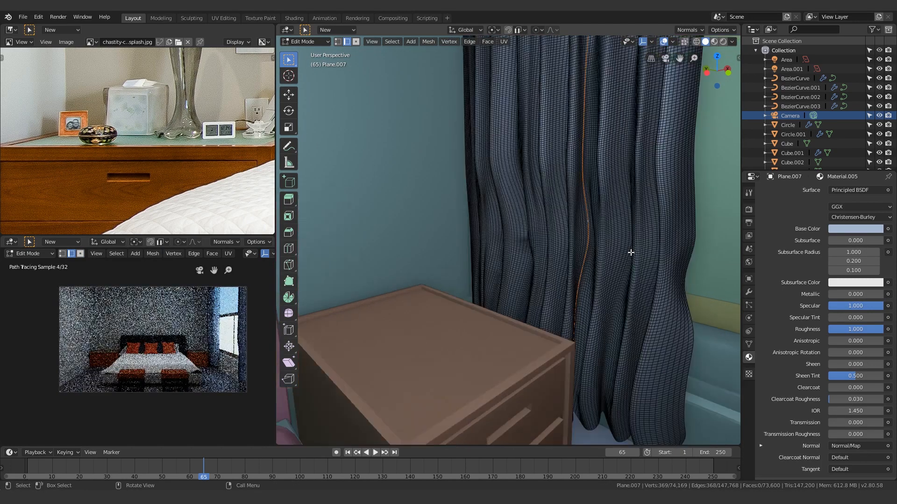
left_click(599, 228, "alt")
scroll(608, 233, "down", 5)
middle_click_drag(635, 241, 526, 58)
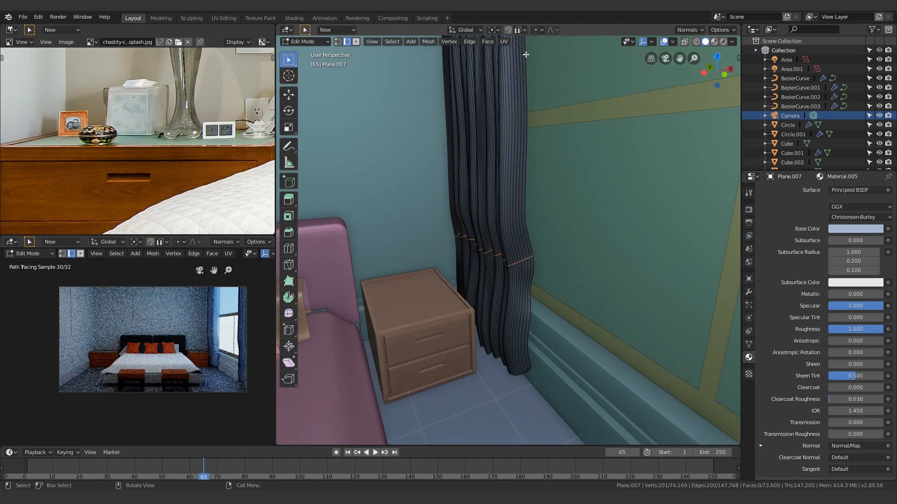
Turn on smooth proportional editing, shift the edge loop slightly along negative X with a proportional size of 1.33, and leave mesh editing
left_click(535, 29)
left_click(559, 71)
middle_click_drag(495, 230, 489, 206, "shift")
key("g")
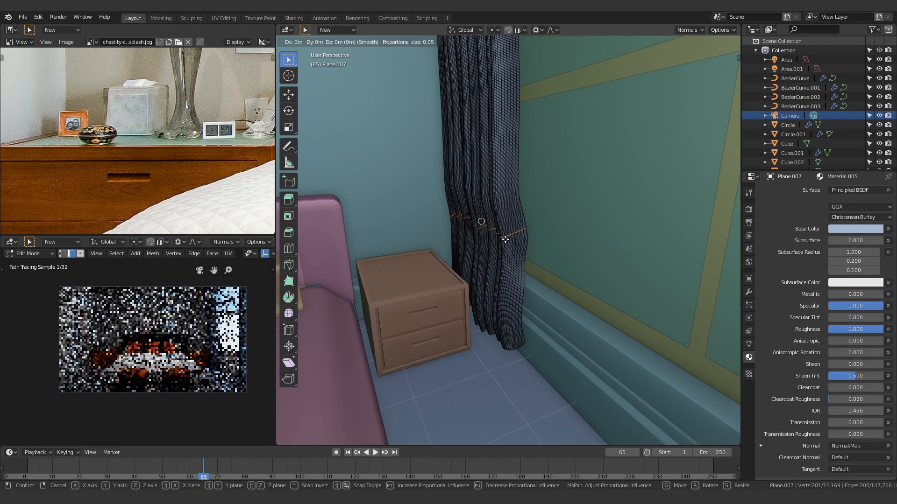
key("x")
scroll(499, 241, "up", 5)
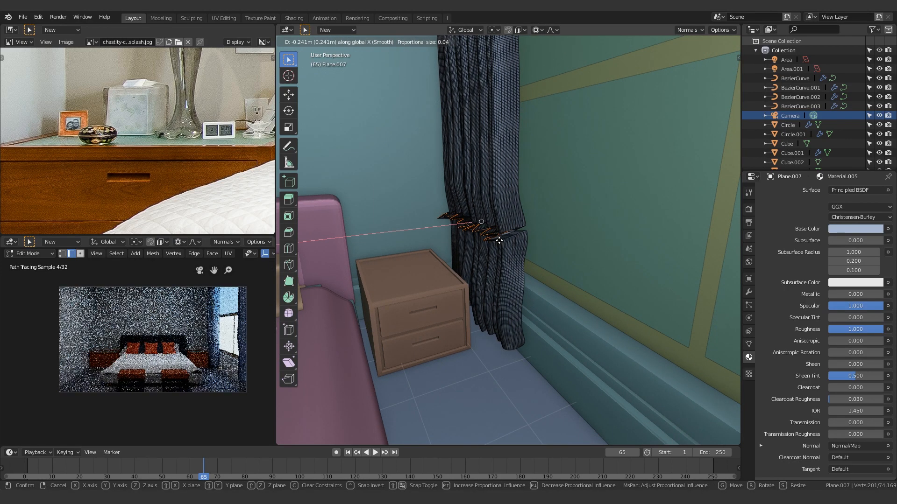
scroll(500, 241, "down", 19)
scroll(500, 241, "down", 9)
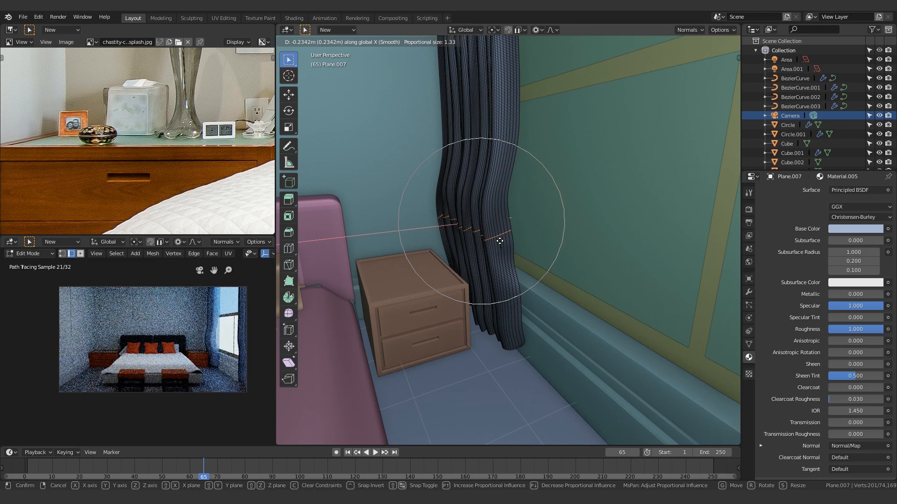
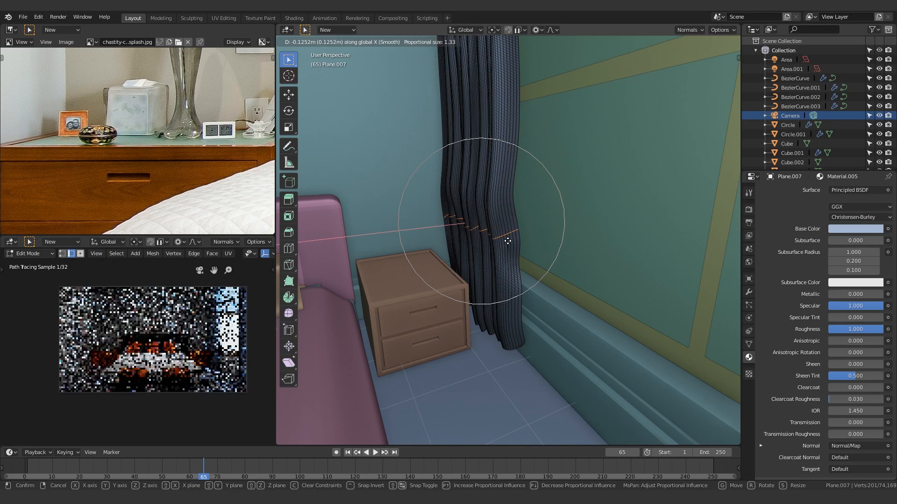
left_click(504, 241)
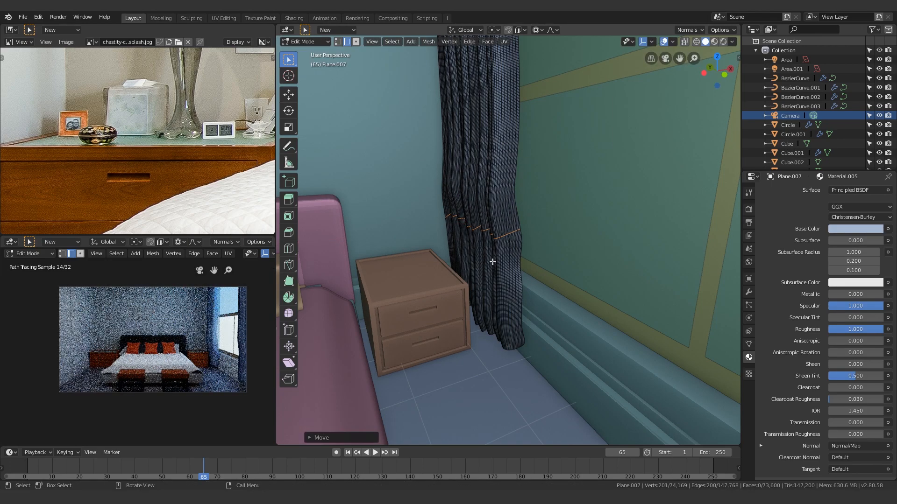
key("Tab")
middle_click_drag(488, 201, 541, 189)
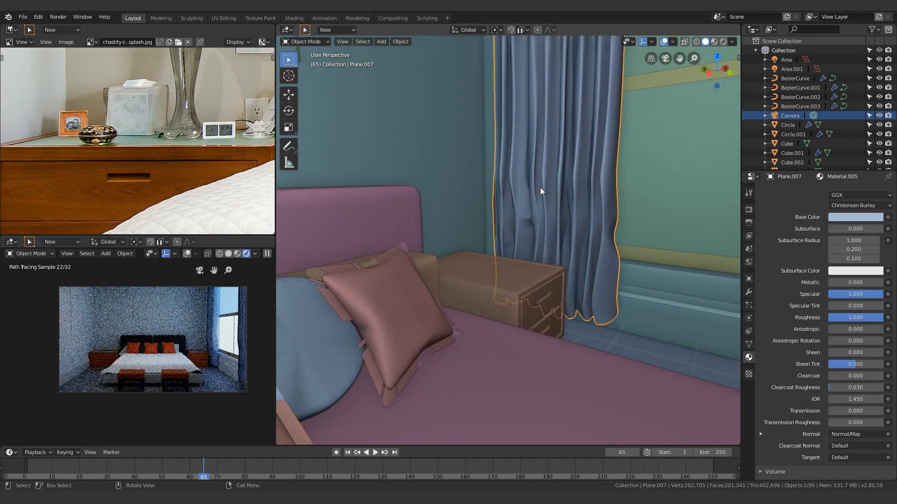
scroll(531, 249, "down", 5)
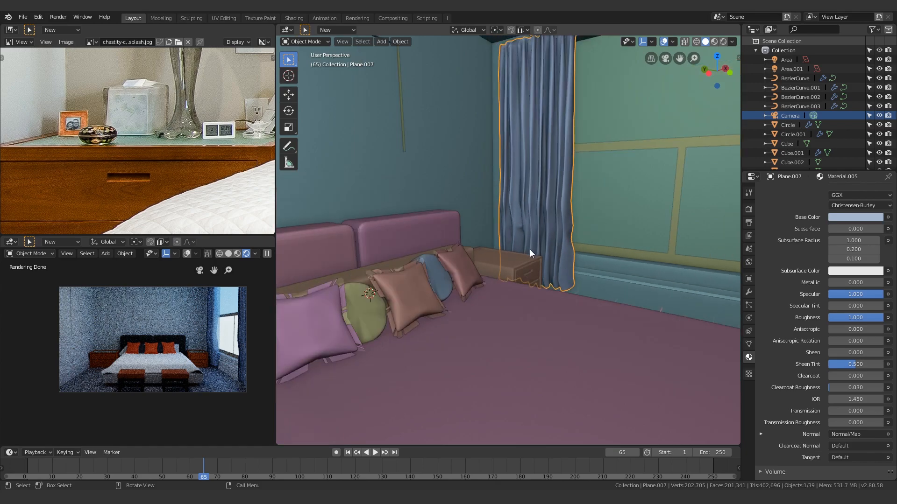
Add a Decimate modifier to the curtain beside the copied nightstand
middle_click_drag(564, 242, 525, 253)
middle_click_drag(414, 227, 468, 191, "shift")
middle_click_drag(558, 199, 532, 216)
middle_click_drag(621, 265, 714, 188, "shift")
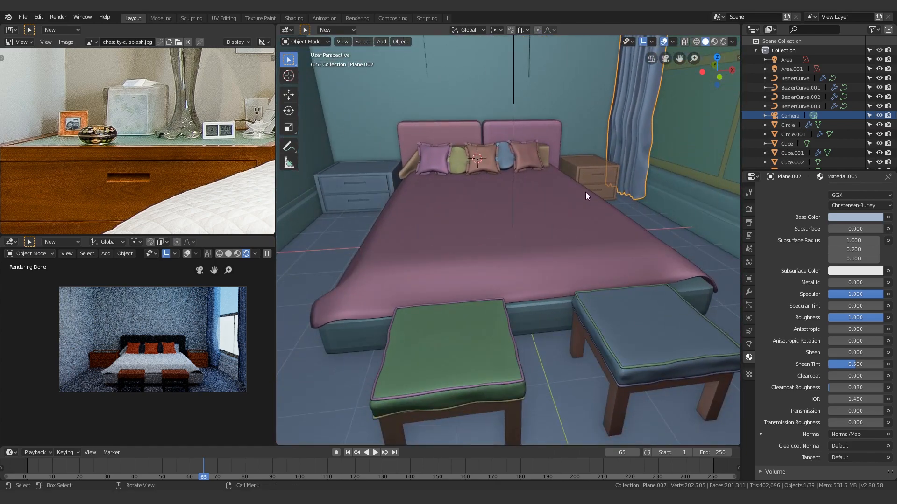
middle_click_drag(588, 194, 562, 257, "shift")
left_click(748, 292)
left_click(783, 191)
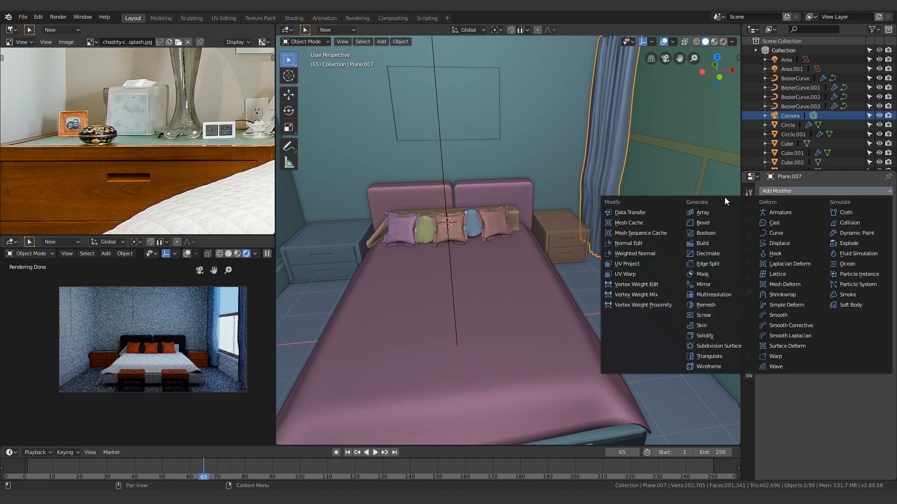
left_click(707, 252)
Set the curtain's Decimate ratio to 0.2 and check the folds for visible changes
middle_click_drag(551, 169, 546, 225)
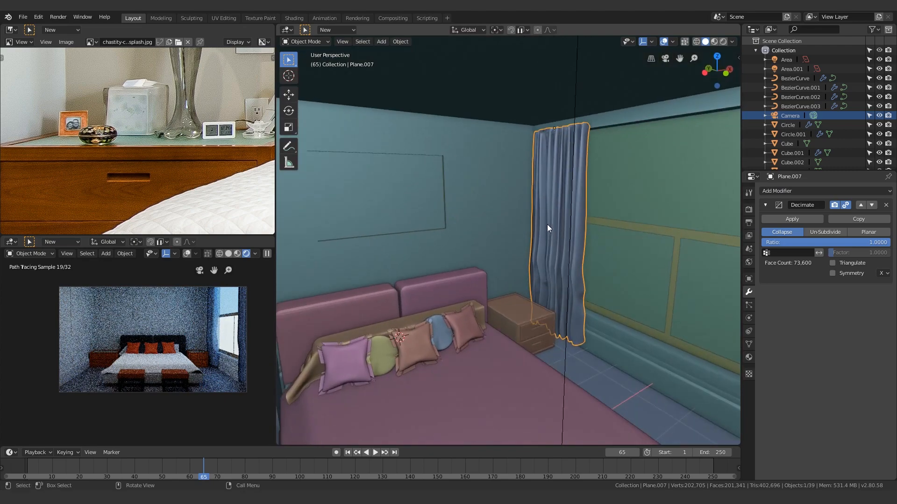
scroll(547, 226, "up", 6)
middle_click_drag(701, 230, 584, 214, "shift")
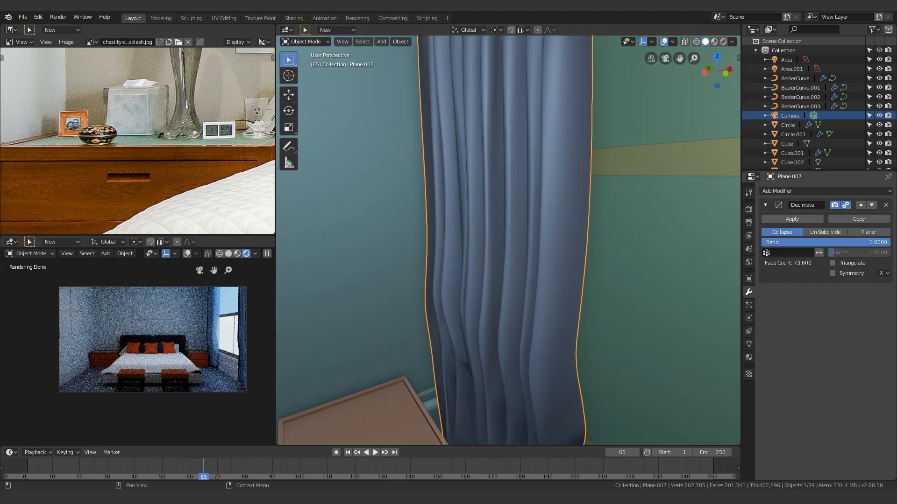
left_click(871, 243)
type(".2")
key("Return")
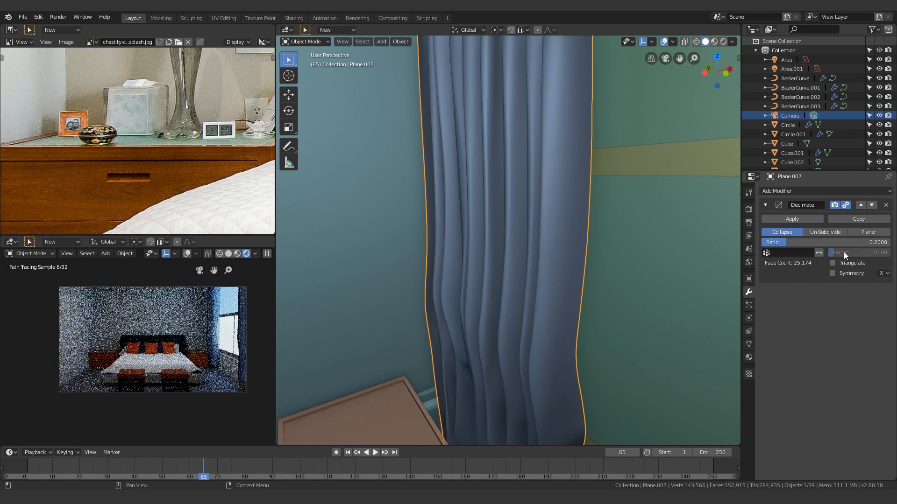
middle_click_drag(489, 219, 494, 271)
middle_click_drag(525, 358, 523, 291)
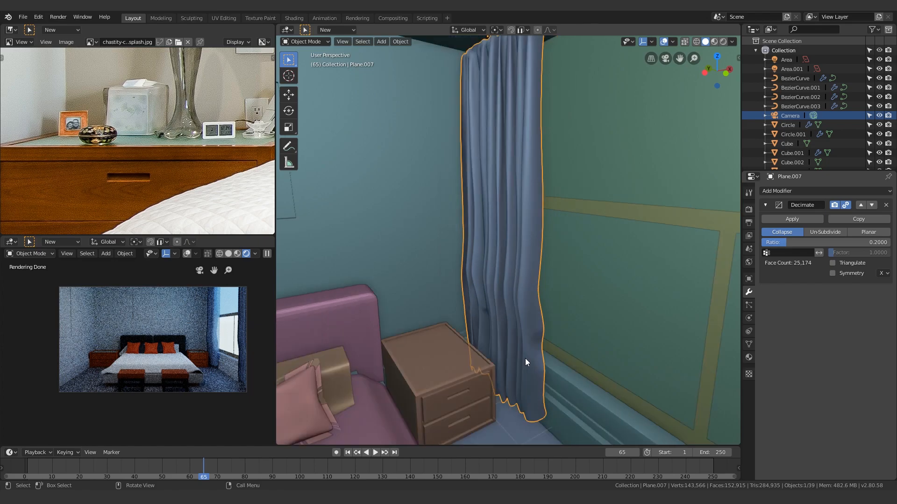
Set the curtain's Decimate ratio to 0.1
left_click(873, 245)
type("1")
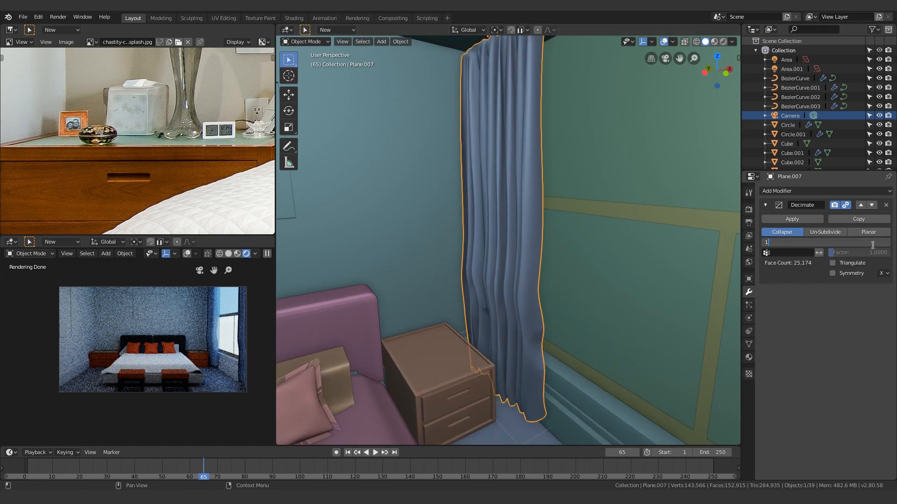
key("BackSpace")
type(".1")
key("Return")
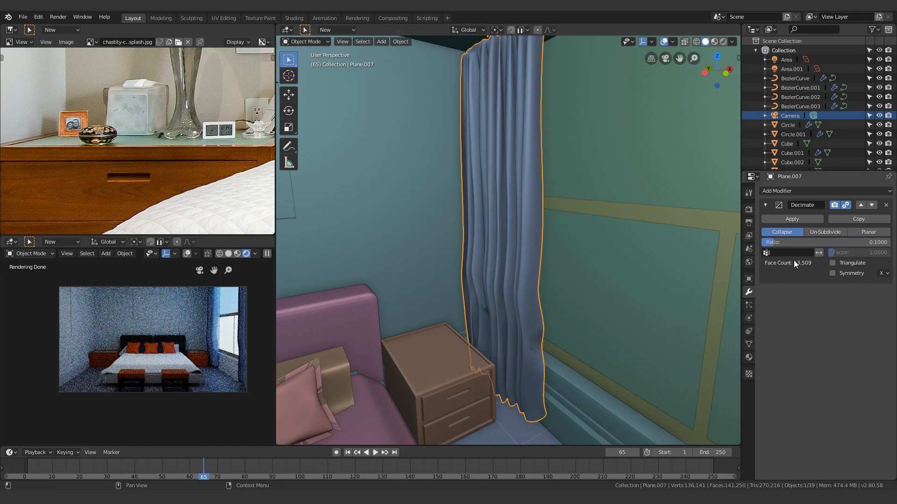
Switch the viewport to wireframe shading, deselect the curtain, and examine the density of its decimated mesh
key("z")
left_click(410, 248)
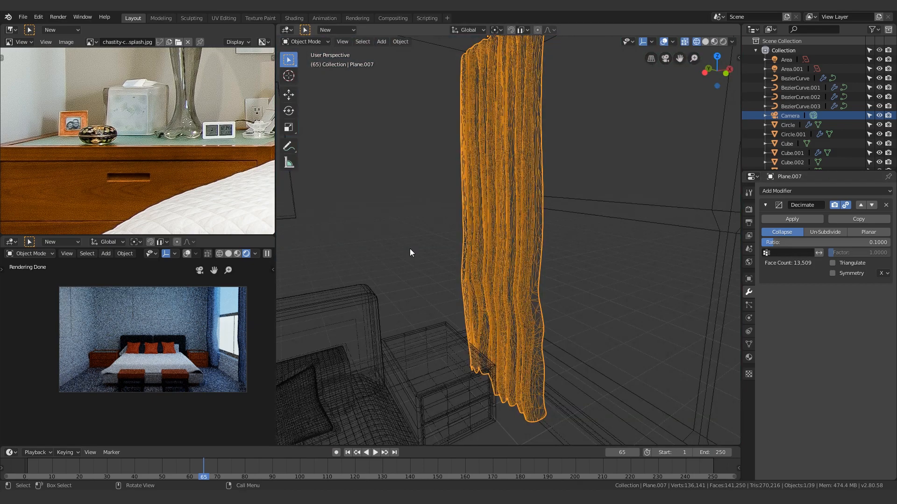
scroll(541, 254, "down", 3)
left_click(555, 267)
scroll(537, 252, "up", 6)
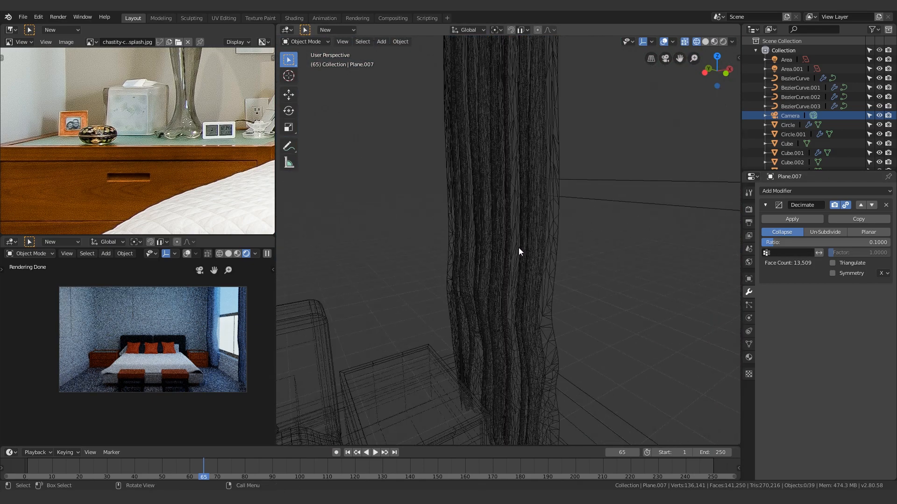
Compare the wireframe density of the decimated curtain with that of the other window curtain
scroll(549, 253, "down", 3)
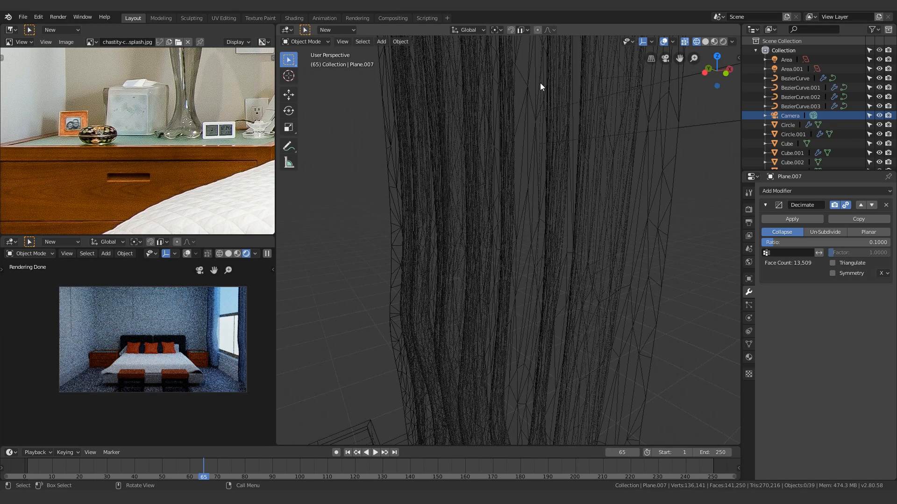
mouse_move(559, 242)
middle_mouse_down()
mouse_move(527, 249)
mouse_move(564, 248)
middle_mouse_up()
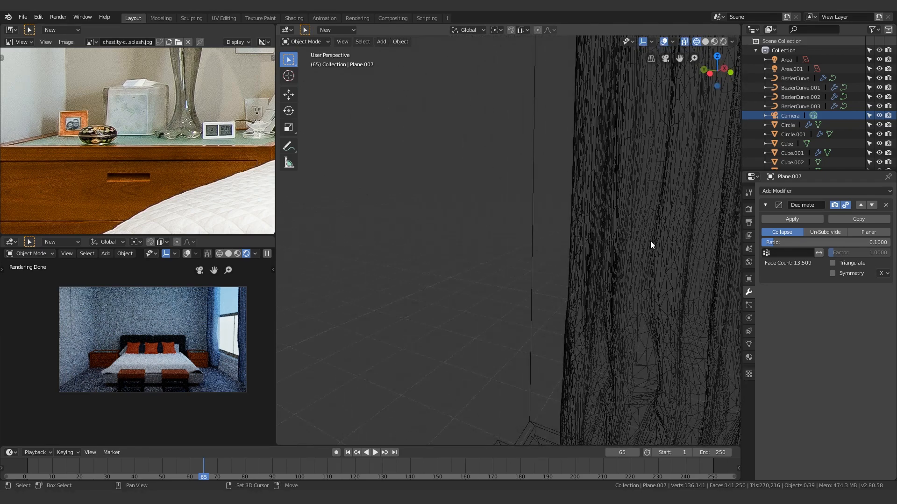
middle_click_drag(649, 242, 520, 196, "shift")
scroll(520, 197, "down", 4)
middle_click_drag(645, 213, 499, 220, "shift")
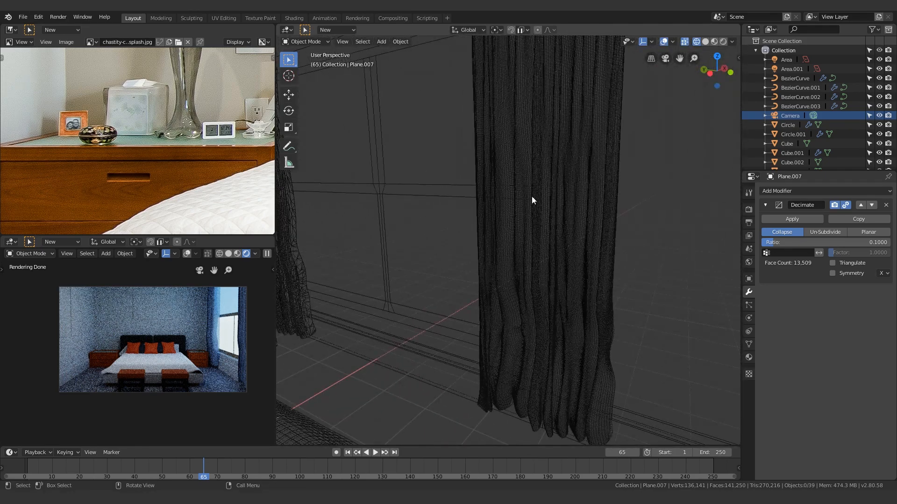
scroll(551, 236, "down", 5)
Restore solid shading in the viewport and remove the Decimate modifier from the curtain beside the nightstand
left_click(532, 259)
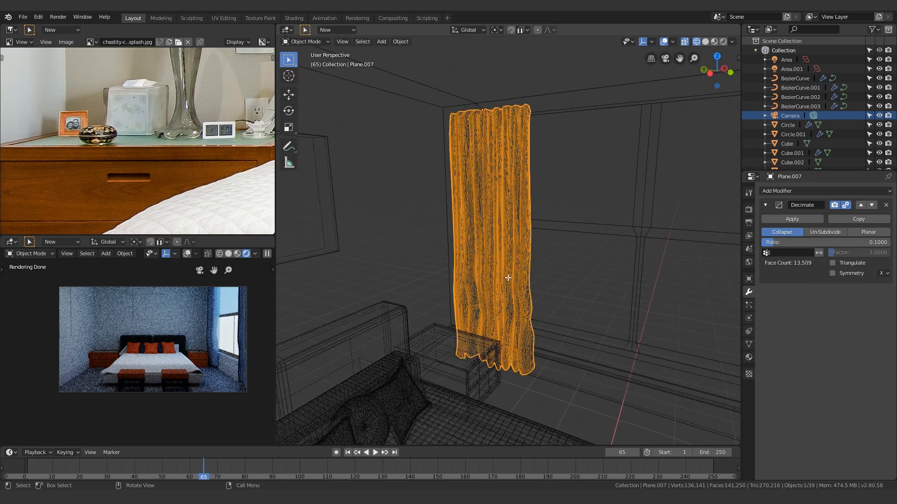
key("Tab")
key("a")
key("z")
left_click(646, 282)
key("Tab")
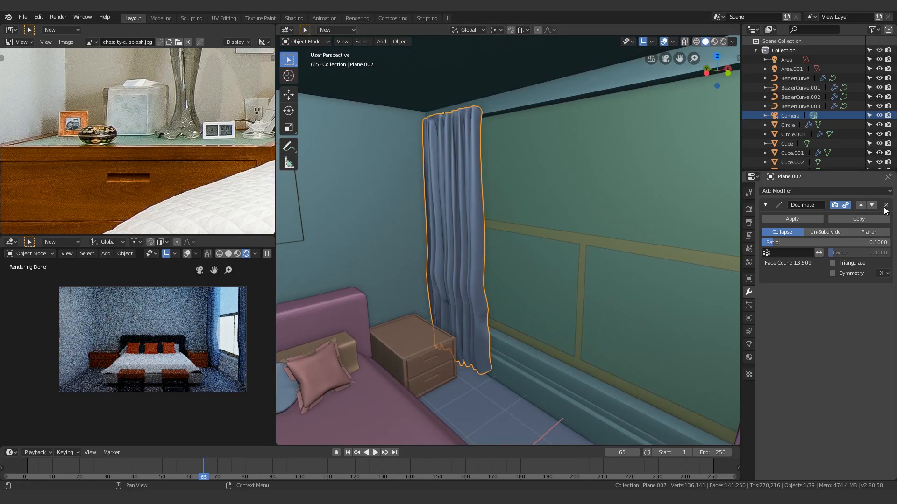
key("ctrl+z")
key("ctrl+z")
Examine the borders of the throw pillows up close in the camera render
middle_click_drag(484, 262, 537, 221, "shift")
middle_click_drag(397, 281, 528, 263, "shift")
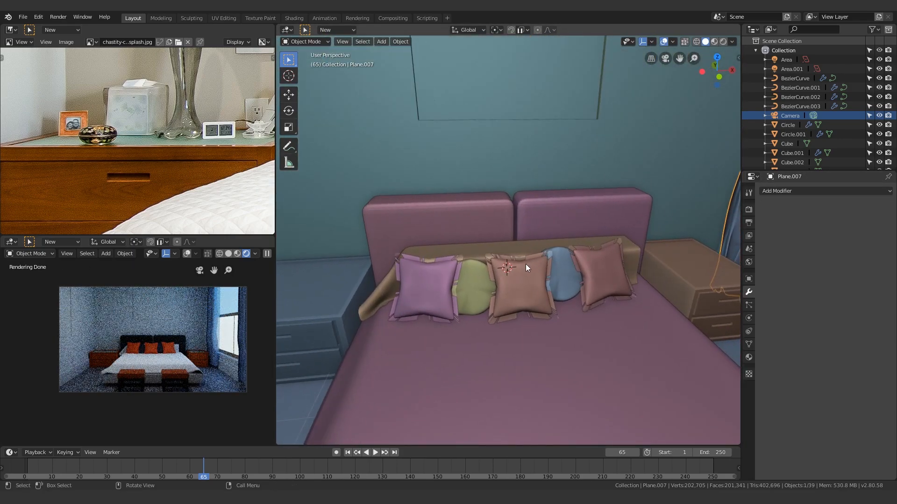
scroll(154, 359, "up", 8)
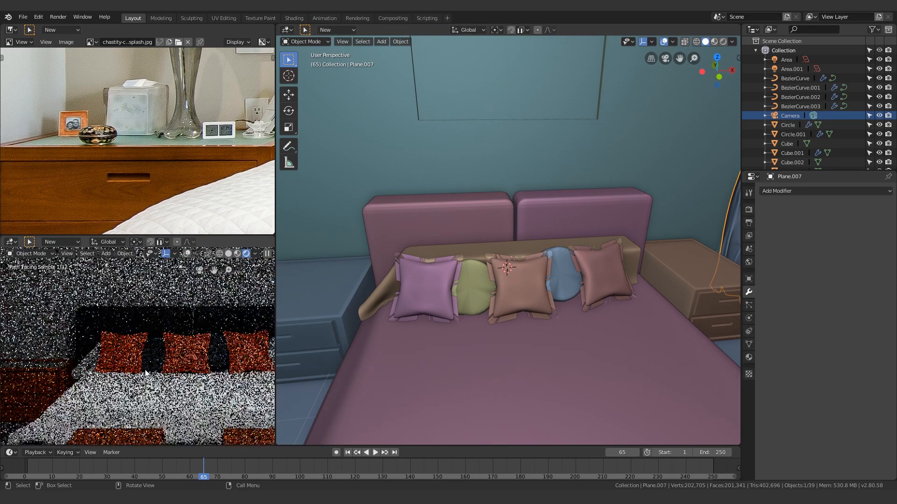
scroll(151, 368, "up", 4)
scroll(481, 319, "up", 9)
scroll(497, 350, "down", 9)
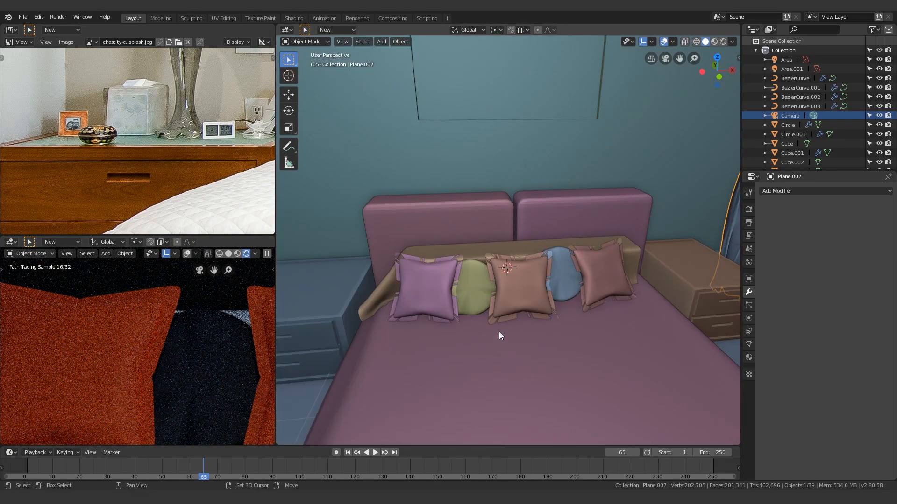
Try to correct the normals across the whole mesh of the middle throw pillow and undo the attempt
scroll(499, 335, "up", 6)
middle_click_drag(397, 183, 481, 242, "shift")
left_click(579, 238)
scroll(570, 274, "down", 6)
key("Tab")
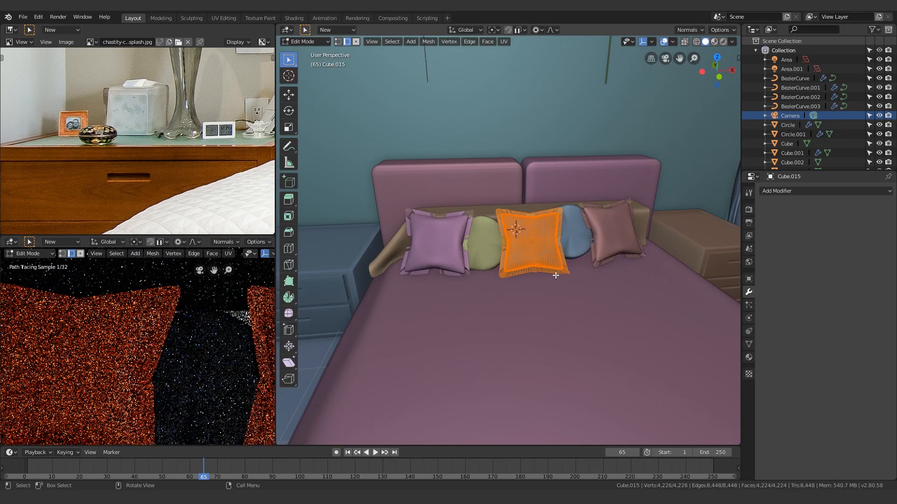
key("F3")
key("Return")
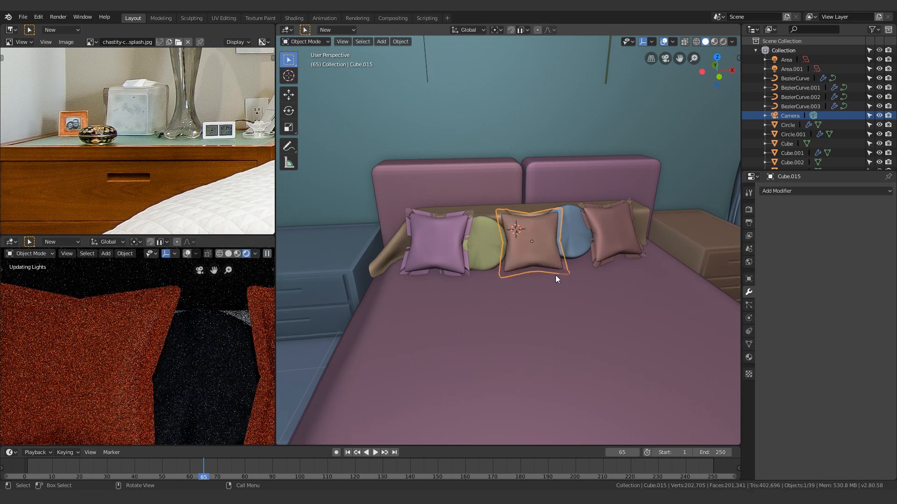
key("Tab")
scroll(533, 261, "up", 6)
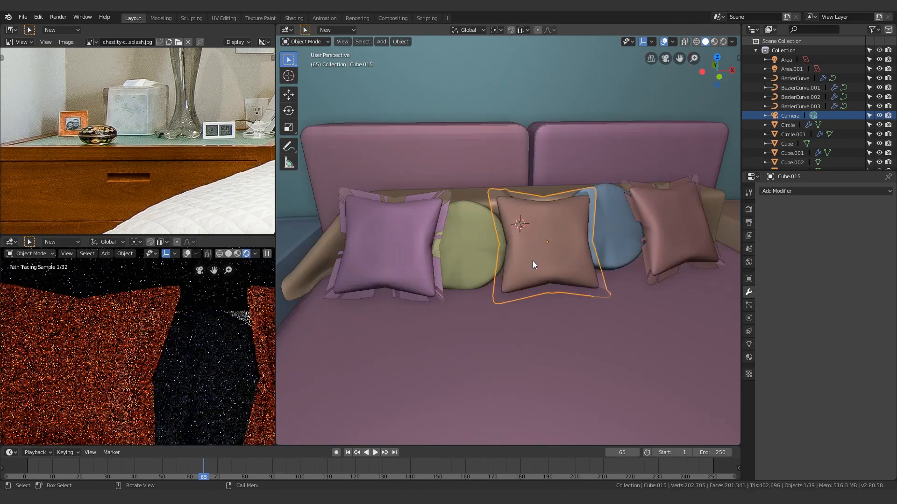
key("Tab")
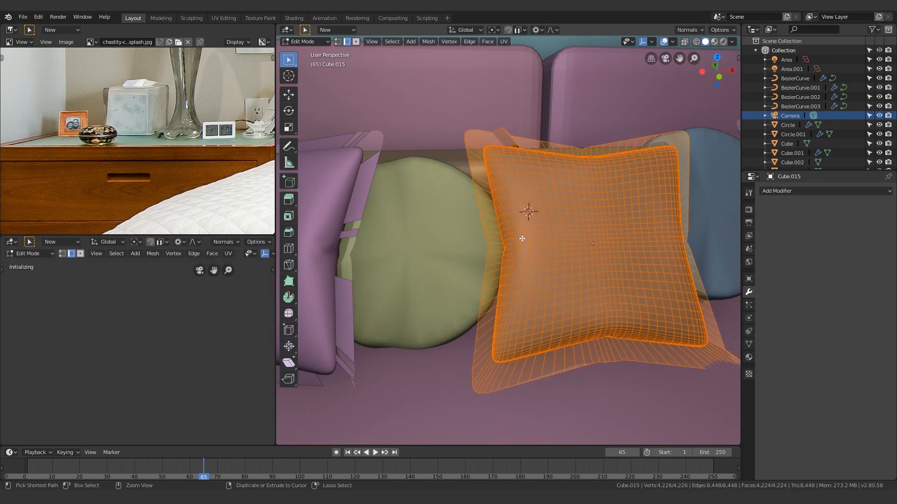
key("ctrl+z")
Select only the border faces of the middle throw pillow, make their normals consistent, and flip them
scroll(491, 227, "down", 7)
scroll(529, 251, "up", 7)
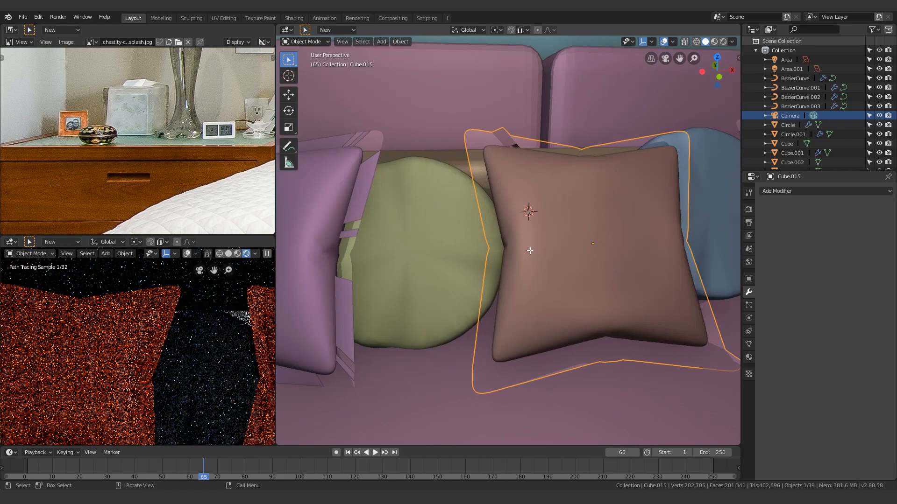
scroll(516, 252, "down", 4)
scroll(511, 253, "up", 4)
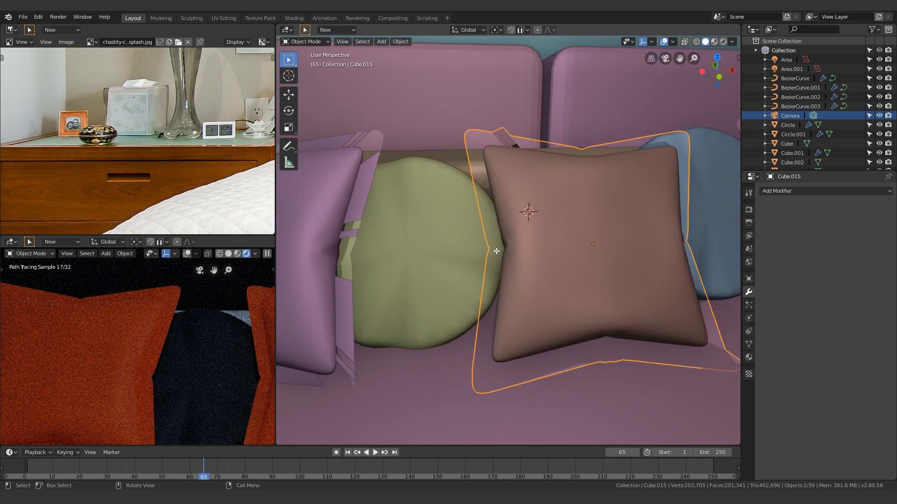
key("Tab")
key("shift+l")
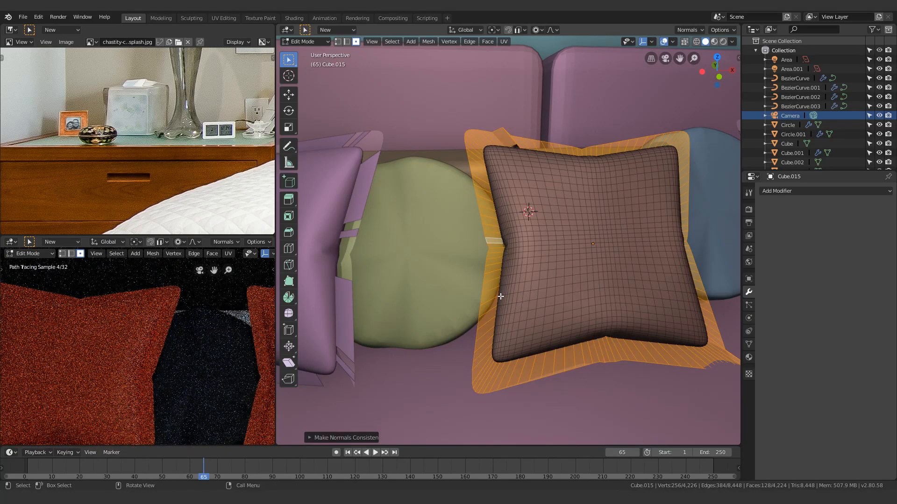
key("F3")
type("flip")
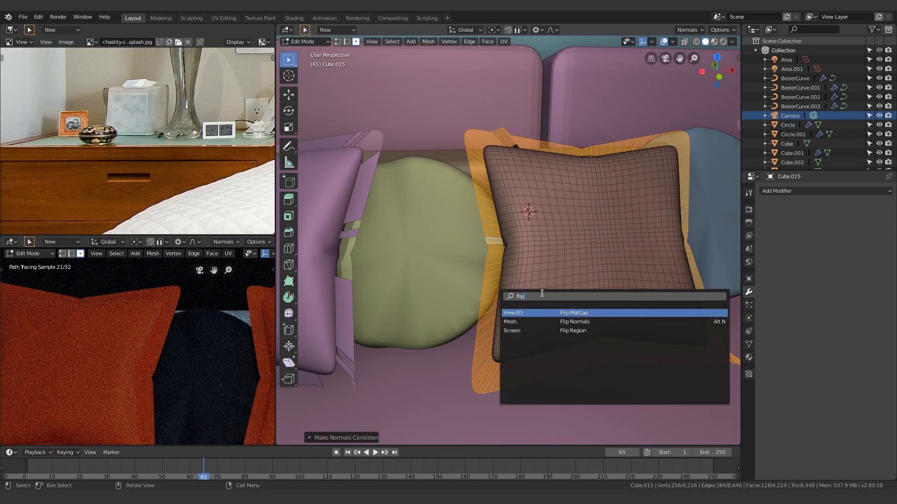
key("Down")
key("Return")
key("Tab")
Check the middle pillow's border in both the viewport and the close-up camera render
scroll(538, 292, "down", 7)
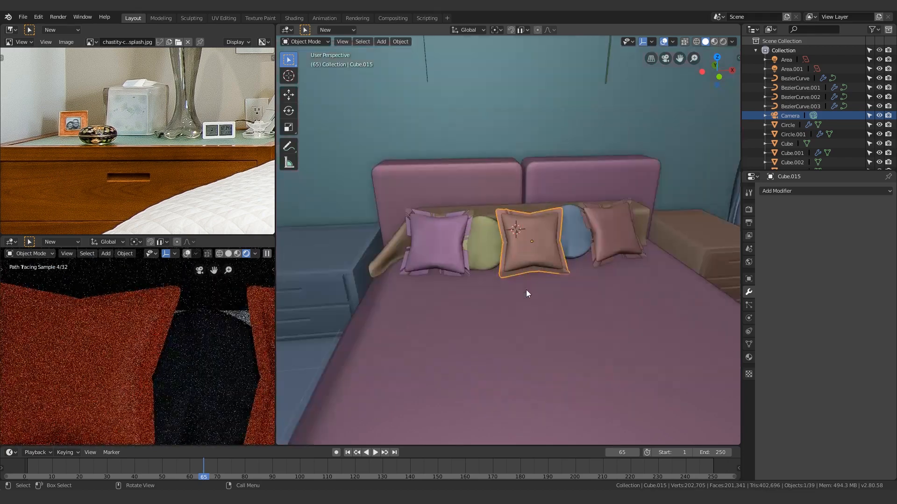
scroll(526, 289, "up", 3)
scroll(498, 217, "up", 8)
scroll(193, 314, "down", 2)
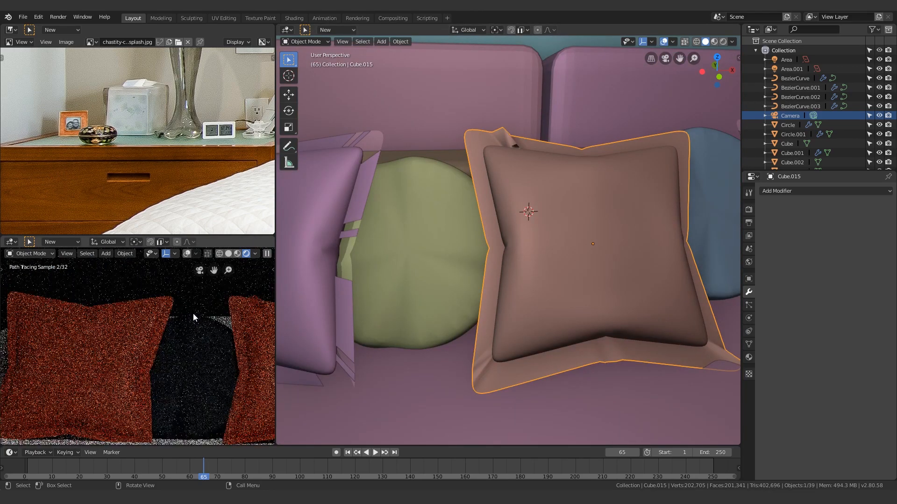
middle_click_drag(468, 120, 478, 183, "shift")
middle_click_drag(527, 263, 470, 273, "shift")
scroll(426, 288, "up", 5)
scroll(426, 288, "down", 8)
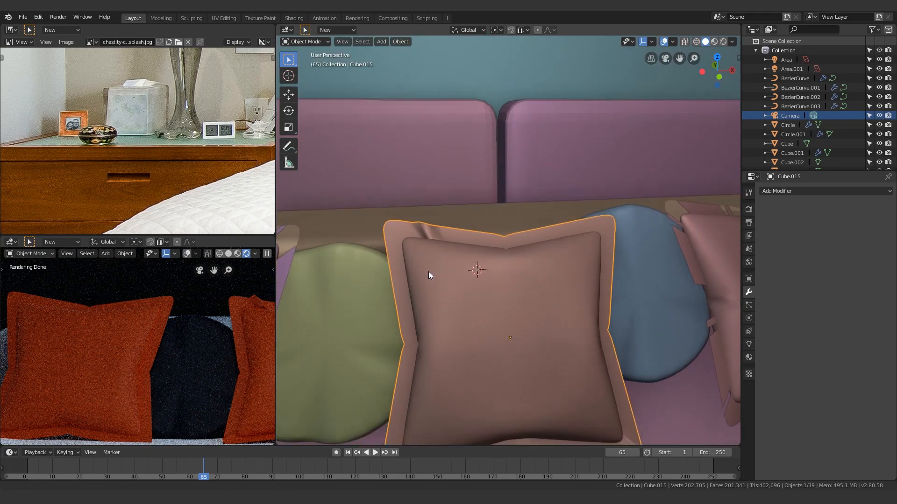
Select the border faces of the purple throw pillow and flip their normals
scroll(430, 261, "down", 7)
middle_click_drag(431, 268, 460, 256)
left_click(451, 238)
scroll(451, 239, "up", 8)
key("Tab")
middle_click_drag(402, 259, 455, 273, "shift")
left_click(511, 244, "alt")
key("F3")
key("Return")
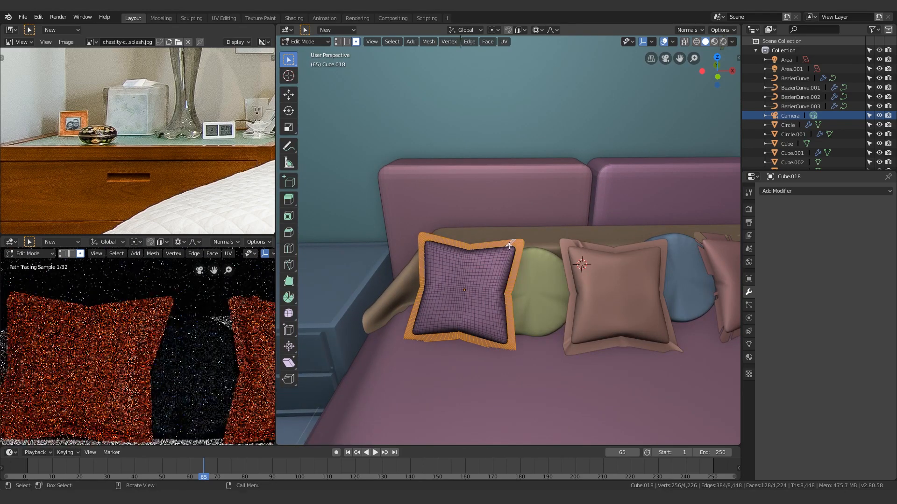
key("Tab")
Correct the normals of the border faces on the throw pillow nearest the curtained window
middle_click_drag(575, 242, 473, 255, "shift")
left_click(406, 253)
key("Tab")
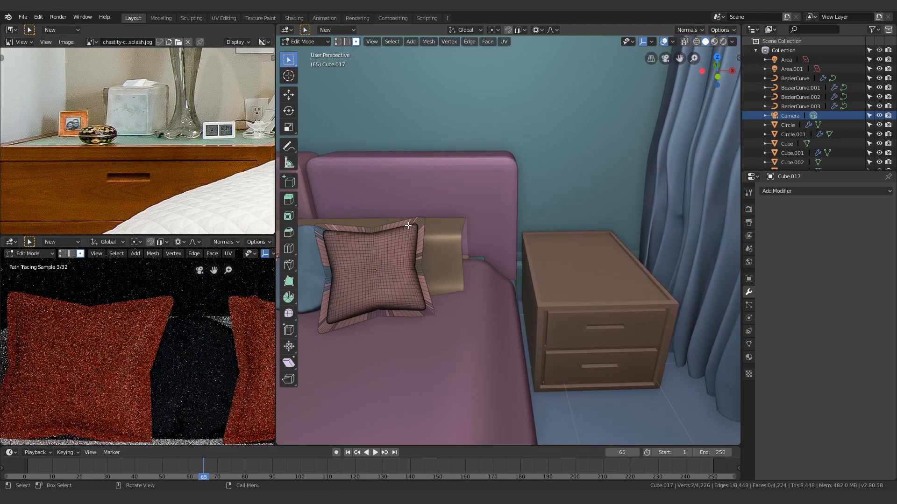
left_click(406, 224, "alt")
middle_click_drag(335, 229, 452, 161, "shift")
key("Tab")
Examine the whole bedroom in the viewport and in the recentred camera render
scroll(440, 217, "down", 8)
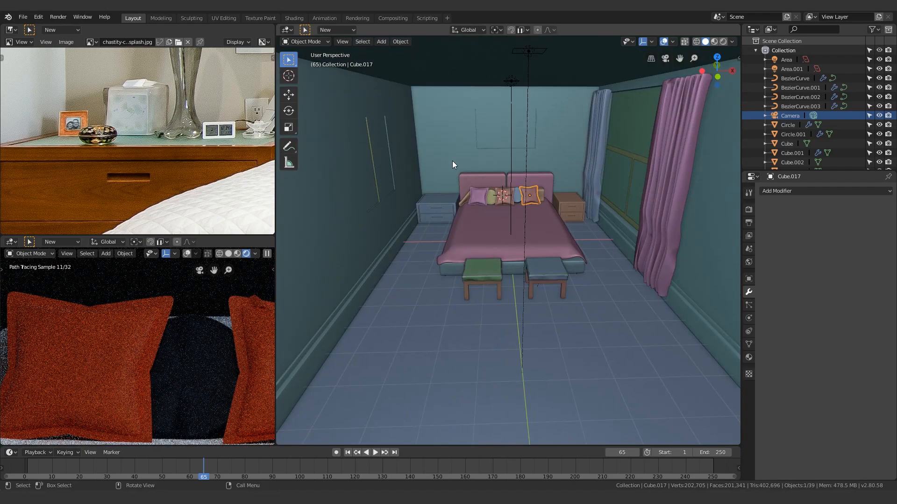
scroll(210, 353, "down", 2)
scroll(212, 357, "down", 6)
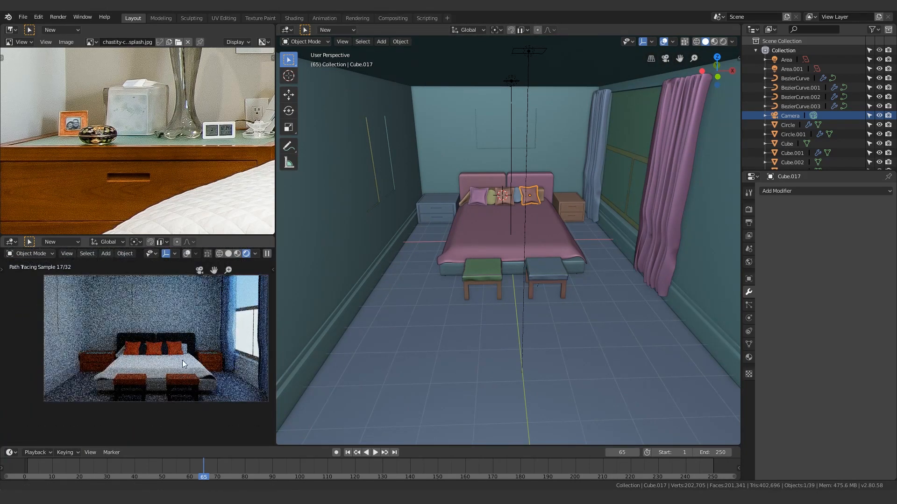
middle_click_drag(184, 357, 175, 366, "shift")
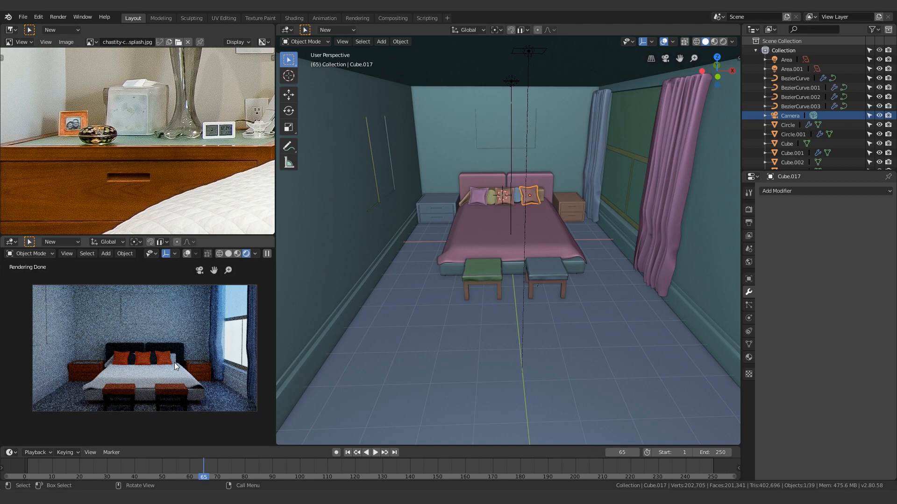
Move the folded edge on the middle pillow's upper border about 0.07 m back into line with the rim
left_click(483, 269)
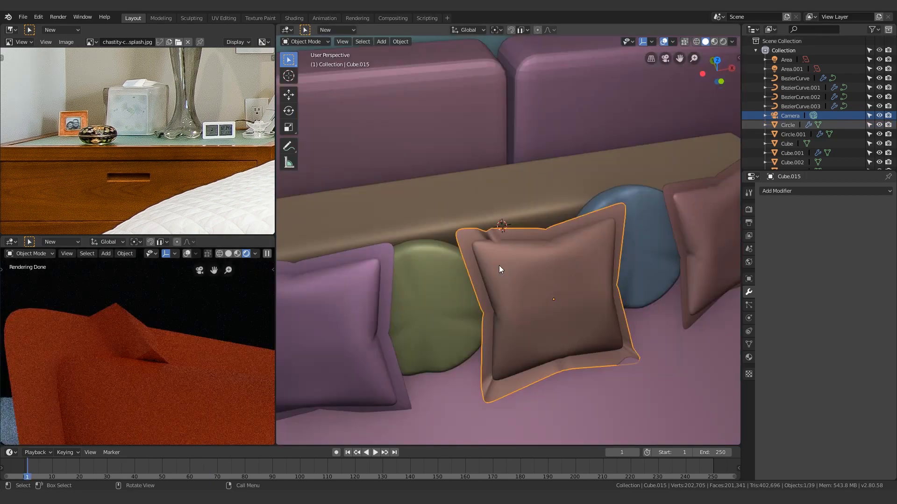
scroll(482, 247, "up", 3)
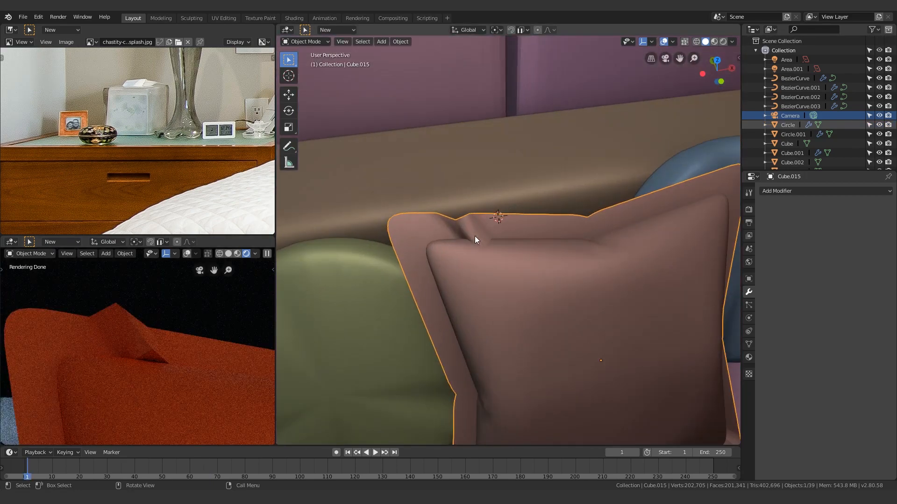
scroll(450, 236, "up", 4)
key("Tab")
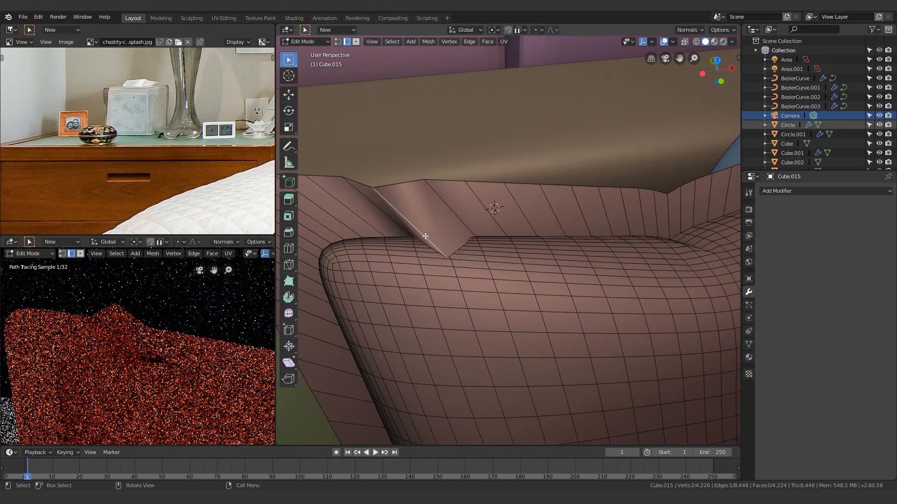
middle_click_drag(411, 271, 584, 196)
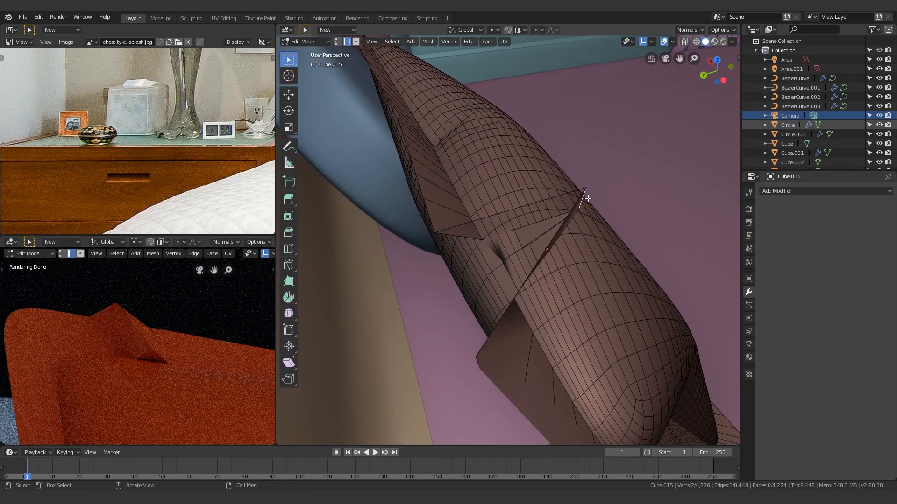
key("g")
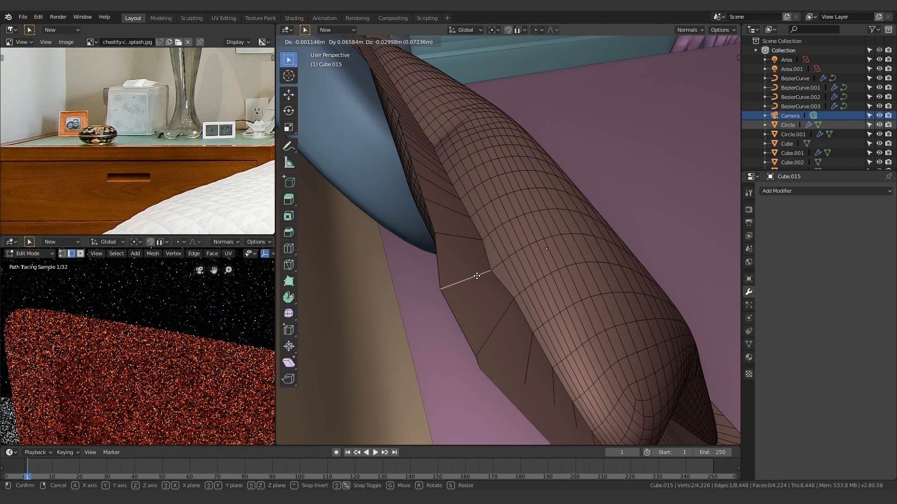
left_click(481, 269)
key("Tab")
Examine the middle pillow's border among the other pillows on the bed
middle_click_drag(619, 249, 469, 239)
scroll(467, 242, "down", 8)
scroll(467, 249, "down", 5)
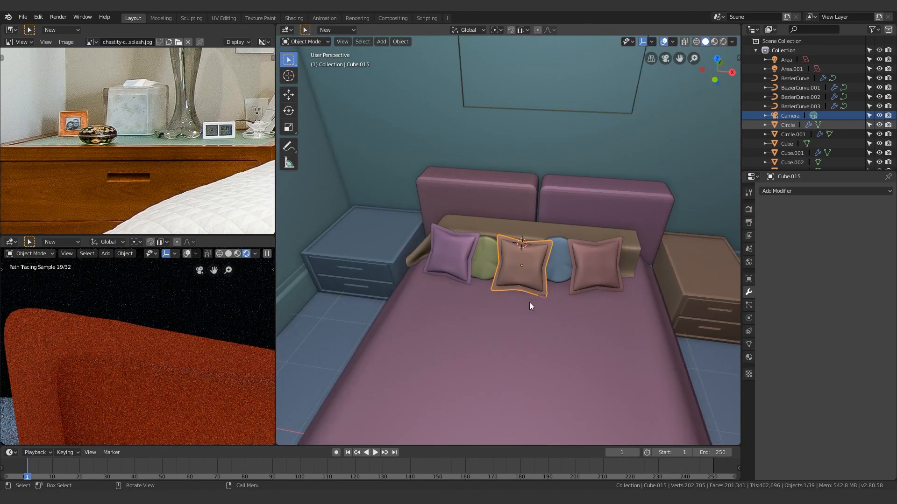
scroll(513, 250, "up", 6)
middle_click_drag(515, 250, 547, 248)
scroll(547, 249, "down", 3)
scroll(547, 255, "up", 3)
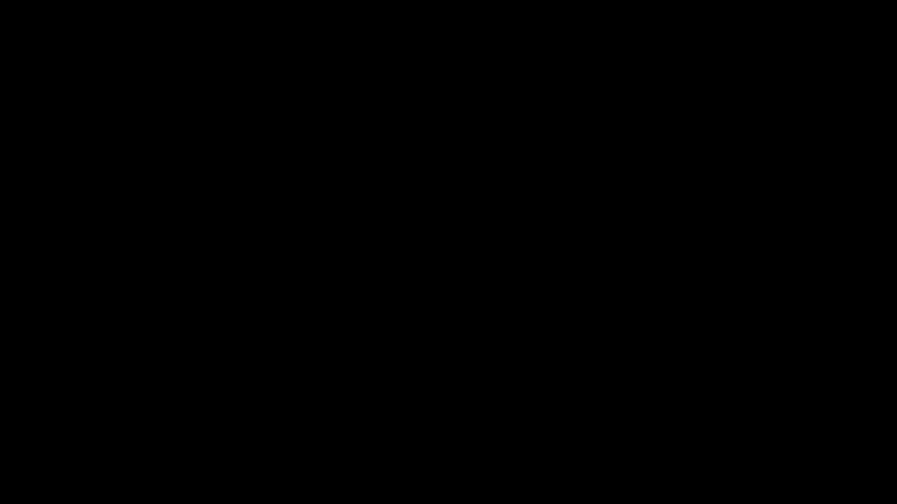